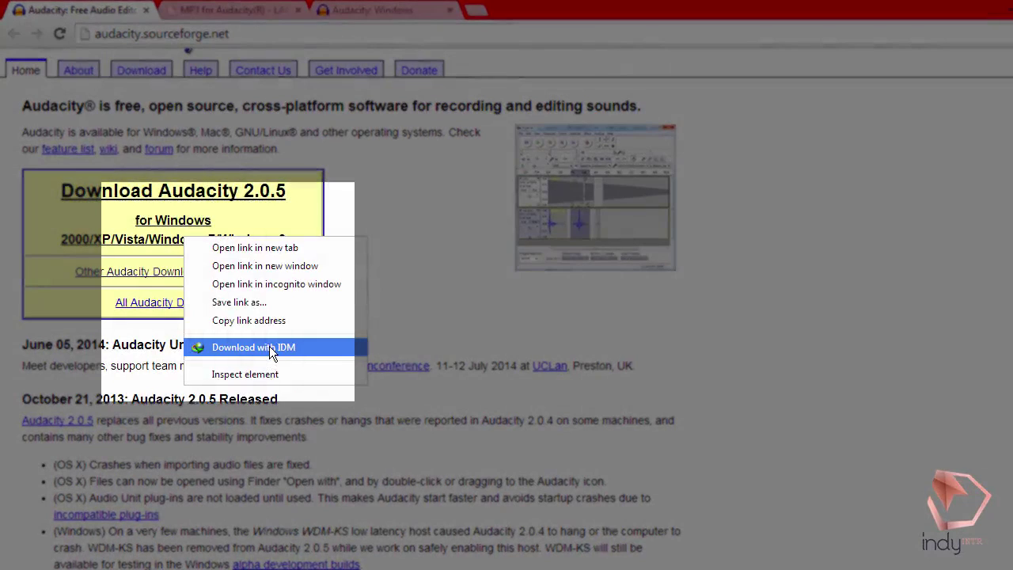
View the LAME download page for Audacity at lame.buanzo.org/#lamewindl
{"action": "left_click", "coordinate": [319, 304]}
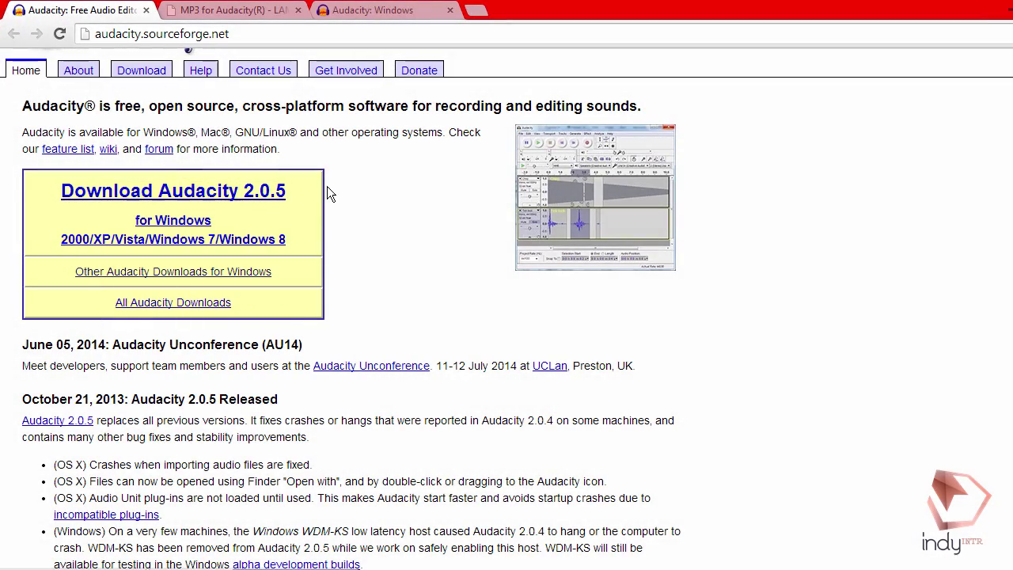
{"action": "left_click", "coordinate": [206, 10]}
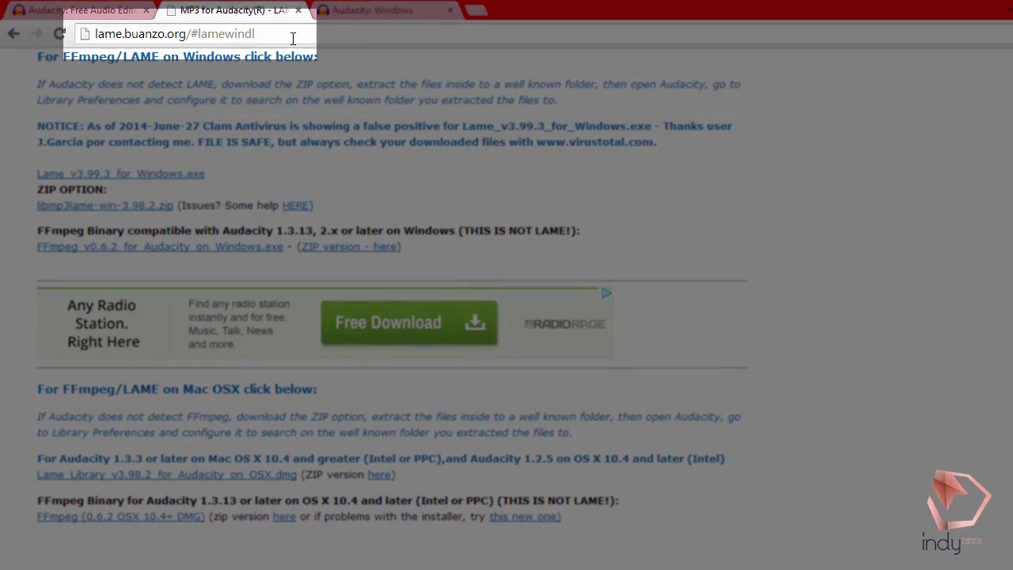
{"action": "left_click", "coordinate": [294, 38]}
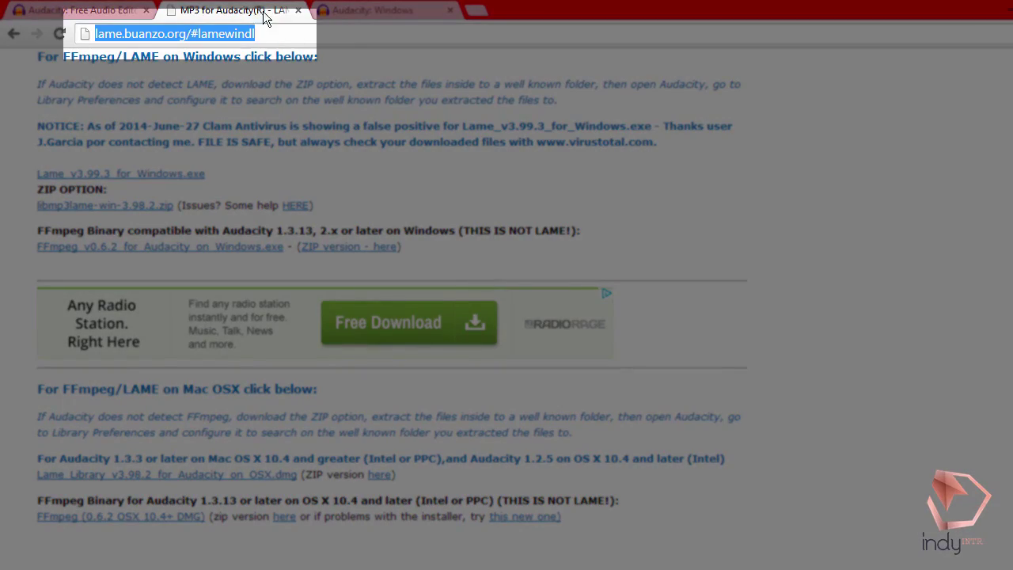
{"action": "left_click", "coordinate": [280, 32]}
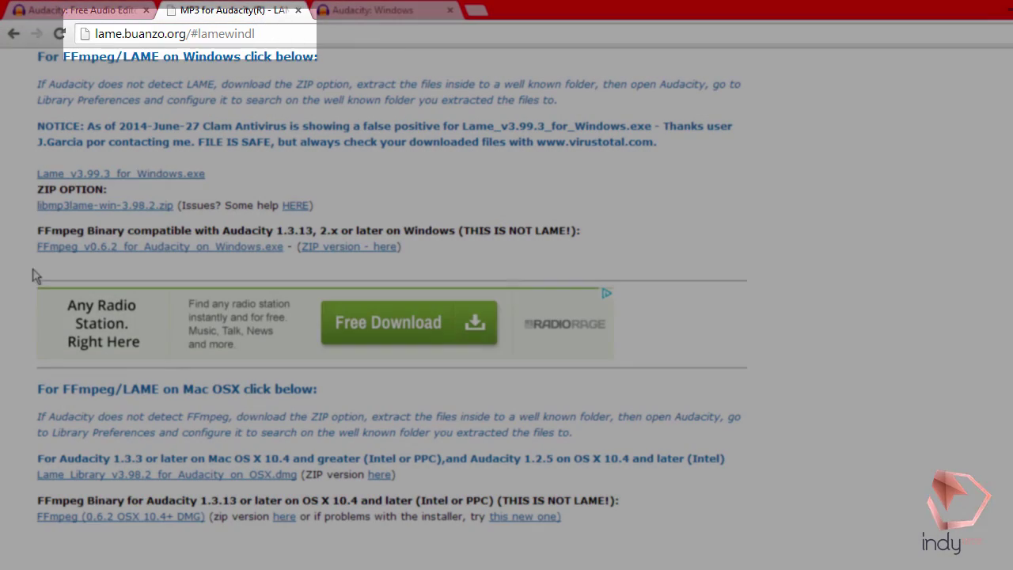
Check the download options for Lame_v3.99.3_for_Windows.exe and FFmpeg_v0.6.2_for_Audacity_on_Windows.exe
{"action": "right_click", "coordinate": [160, 176]}
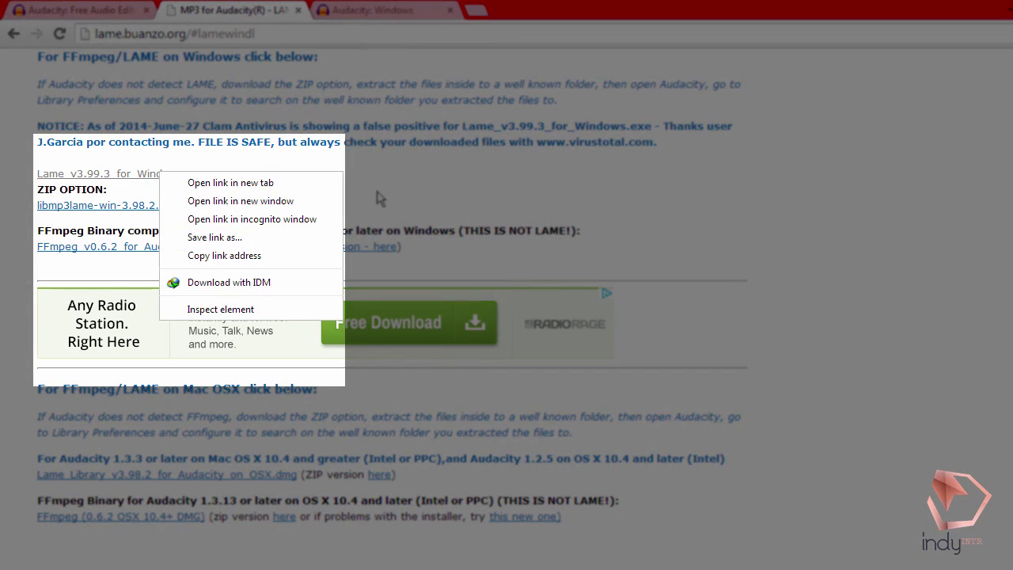
{"action": "left_click", "coordinate": [379, 198]}
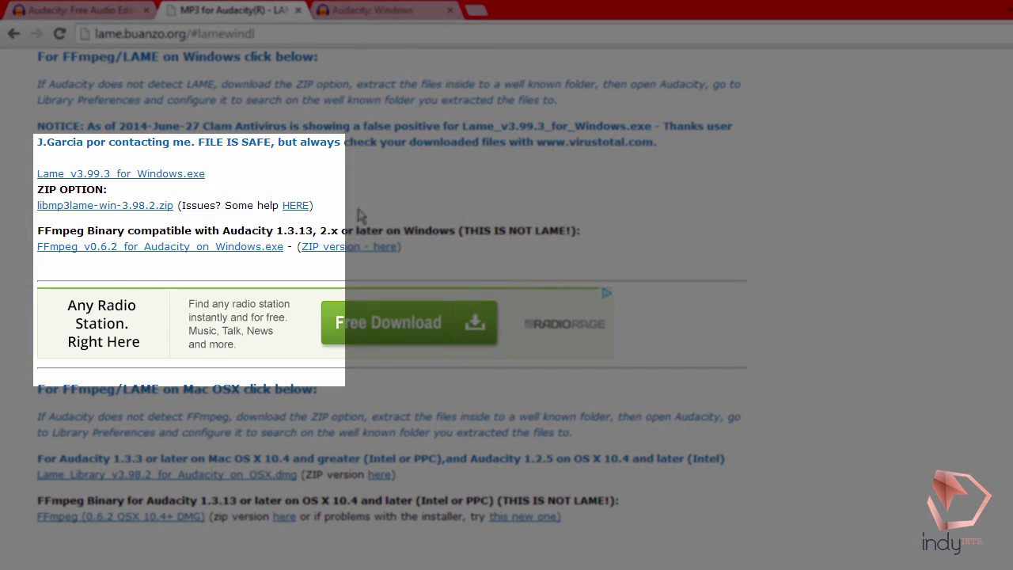
{"action": "right_click", "coordinate": [237, 248]}
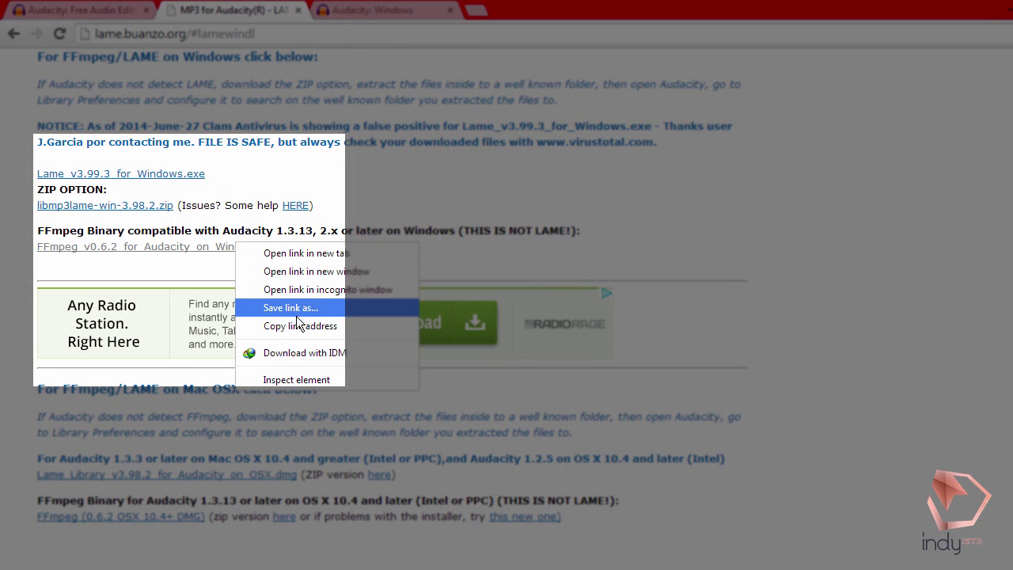
{"action": "left_click", "coordinate": [387, 10]}
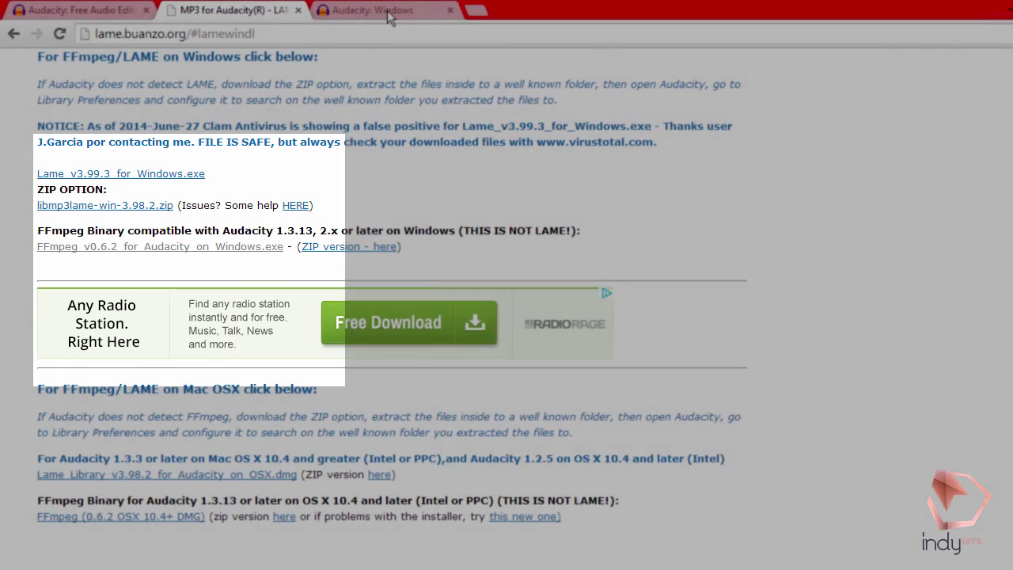
Go to Audacity's Windows download page and check the download options for the LADSPA plug-ins 0.4.15 installer
{"action": "left_click", "coordinate": [387, 11]}
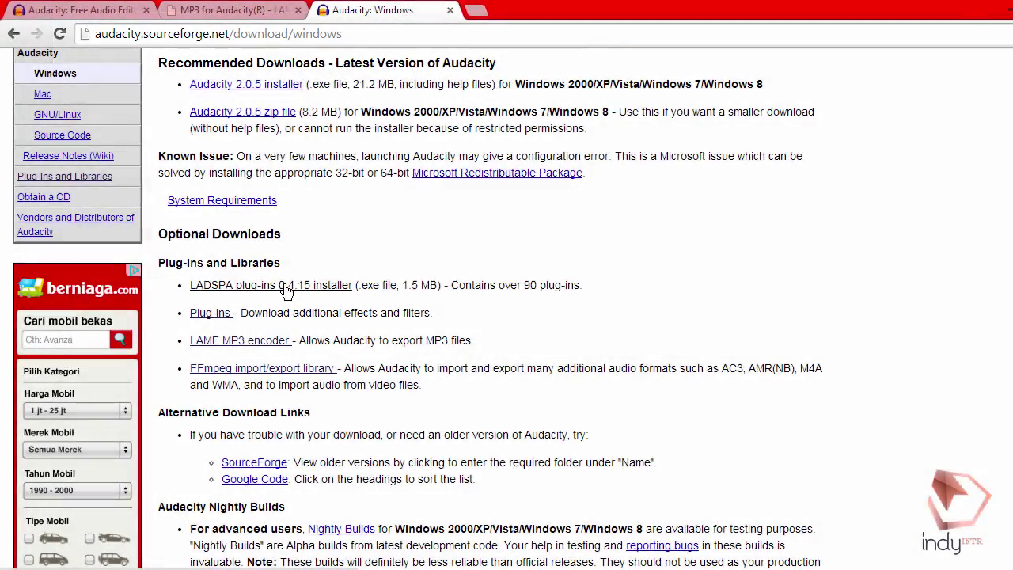
{"action": "right_click", "coordinate": [286, 290]}
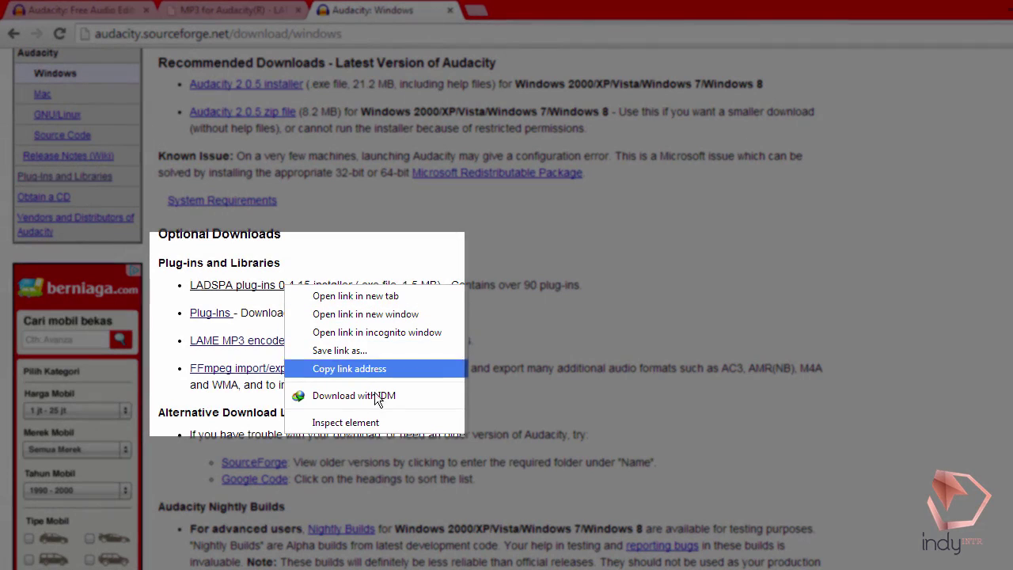
{"action": "left_click", "coordinate": [664, 340]}
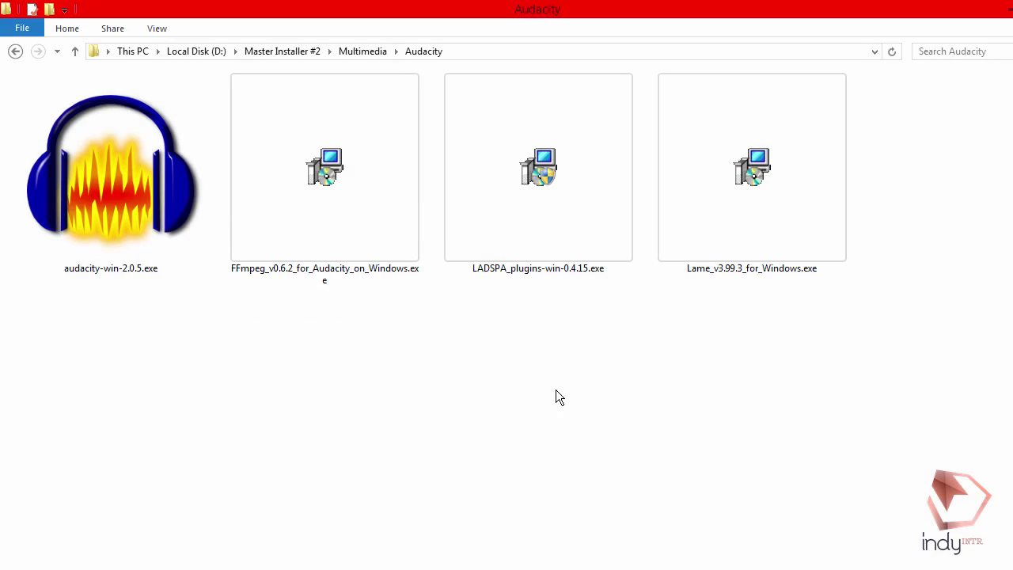
Look over the Audacity, FFmpeg, LADSPA and Lame installers in the local Audacity folder
{"action": "left_click", "coordinate": [90, 220]}
{"action": "left_click", "coordinate": [359, 240]}
{"action": "left_click", "coordinate": [481, 251]}
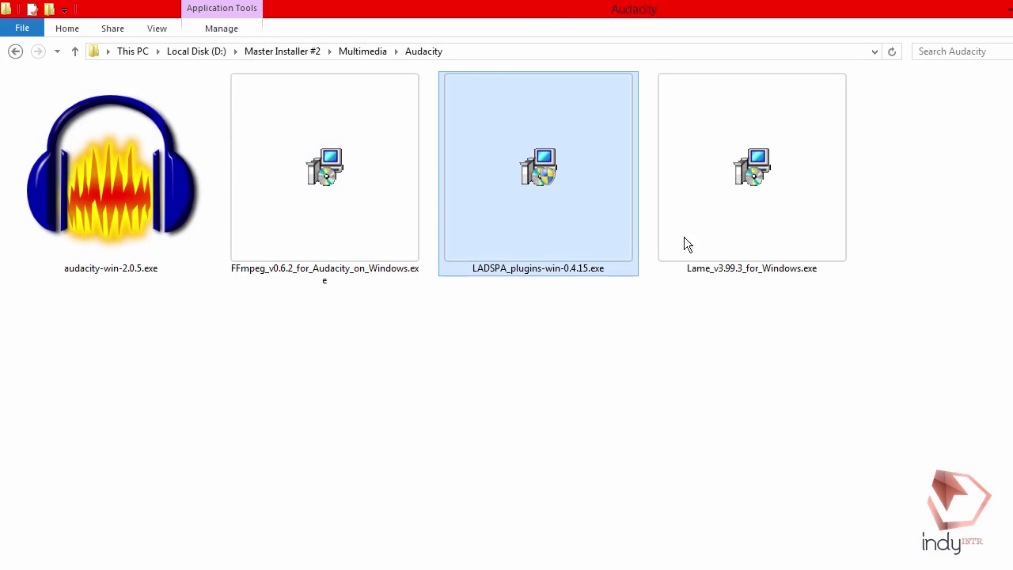
{"action": "left_click", "coordinate": [766, 231]}
{"action": "left_click", "coordinate": [533, 364]}
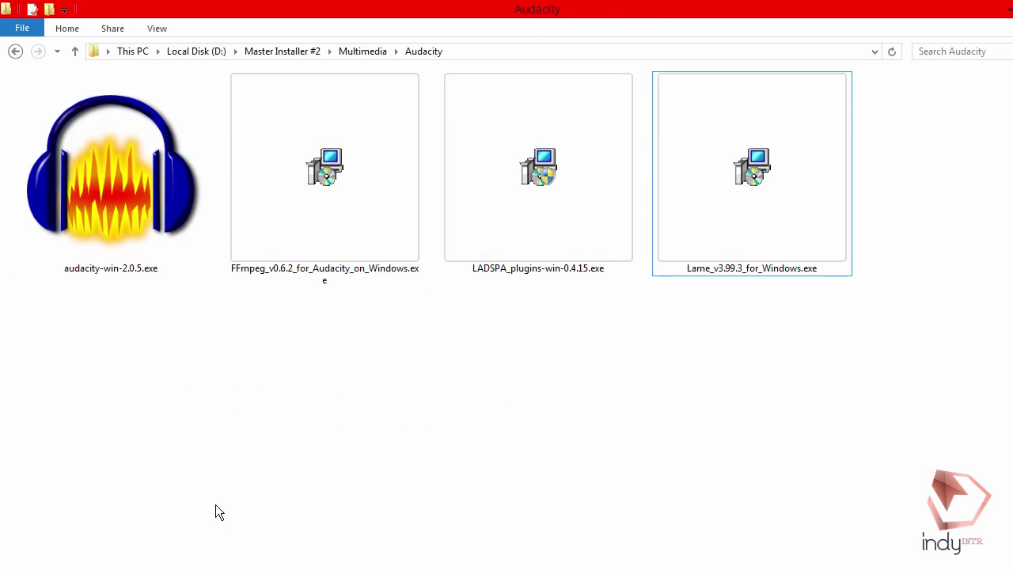
{"action": "right_click", "coordinate": [103, 567]}
{"action": "left_click", "coordinate": [100, 563]}
Launch the audacity-win-2.0.5.exe installer
{"action": "left_click", "coordinate": [101, 243]}
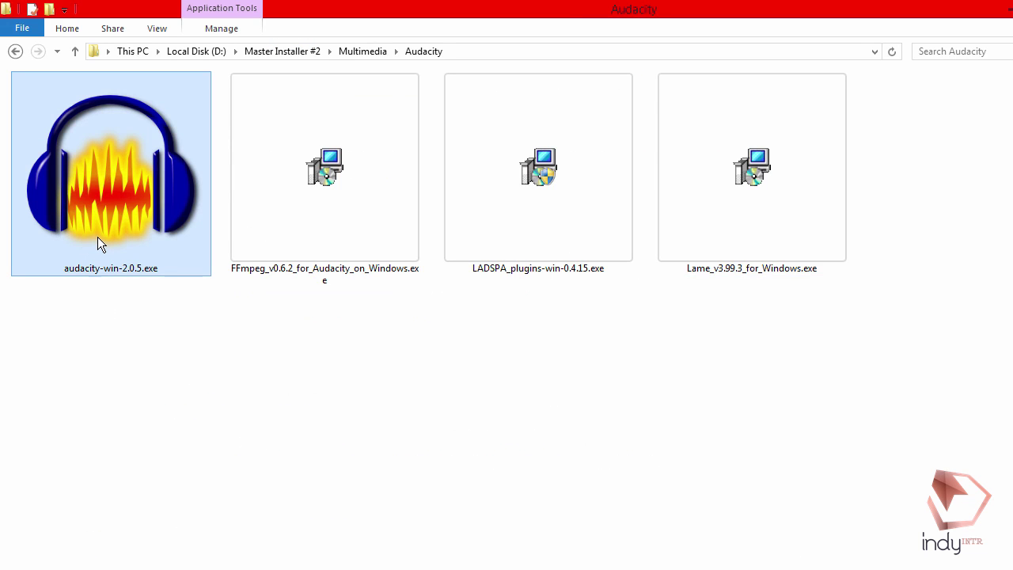
{"action": "right_click", "coordinate": [97, 243]}
{"action": "left_click", "coordinate": [126, 242]}
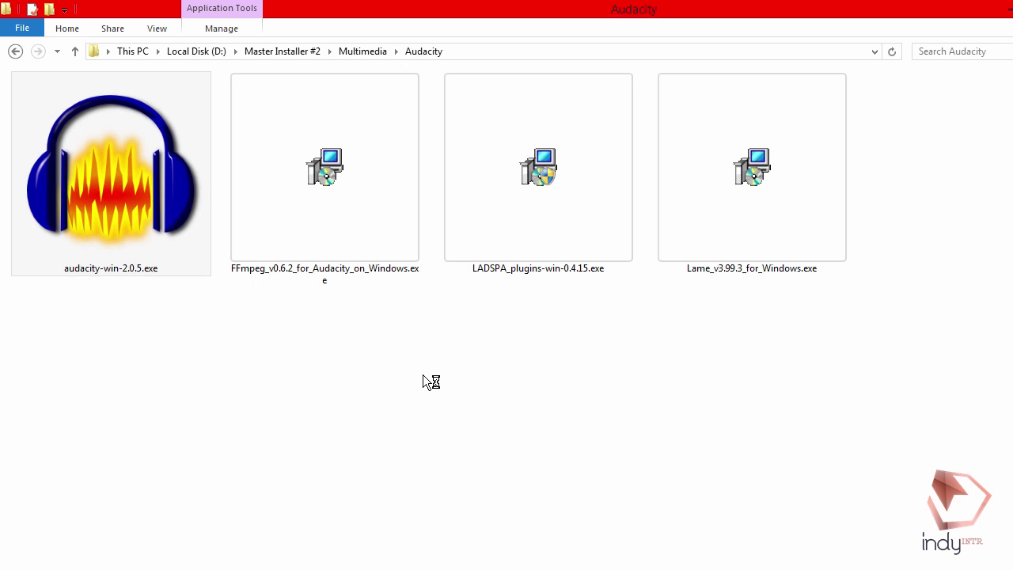
{"action": "left_click", "coordinate": [564, 334]}
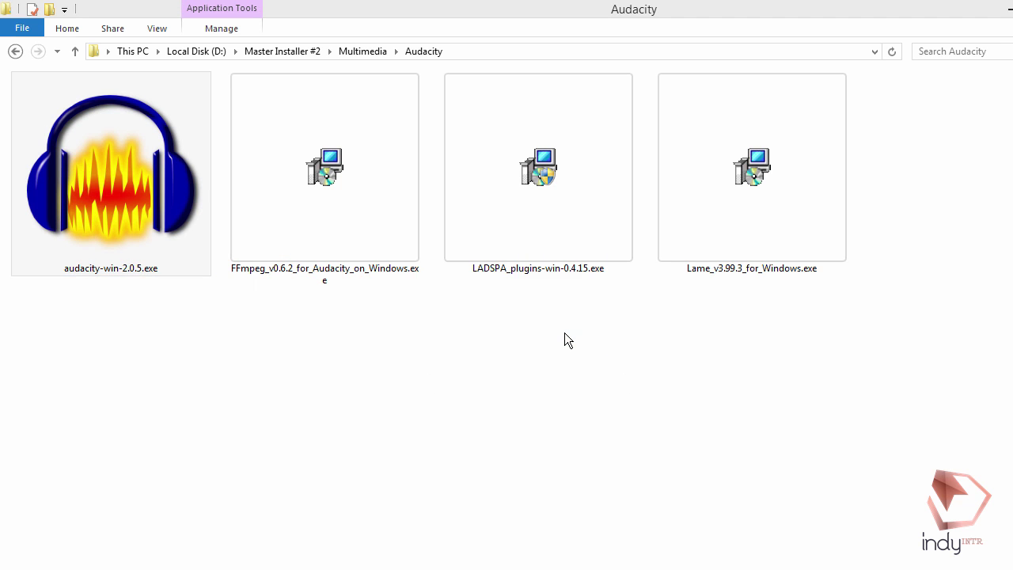
Install Audacity into the existing folder C:\Program Files (x86)\Audacity, with a desktop icon and Reset Preferences enabled
{"action": "left_click", "coordinate": [634, 427]}
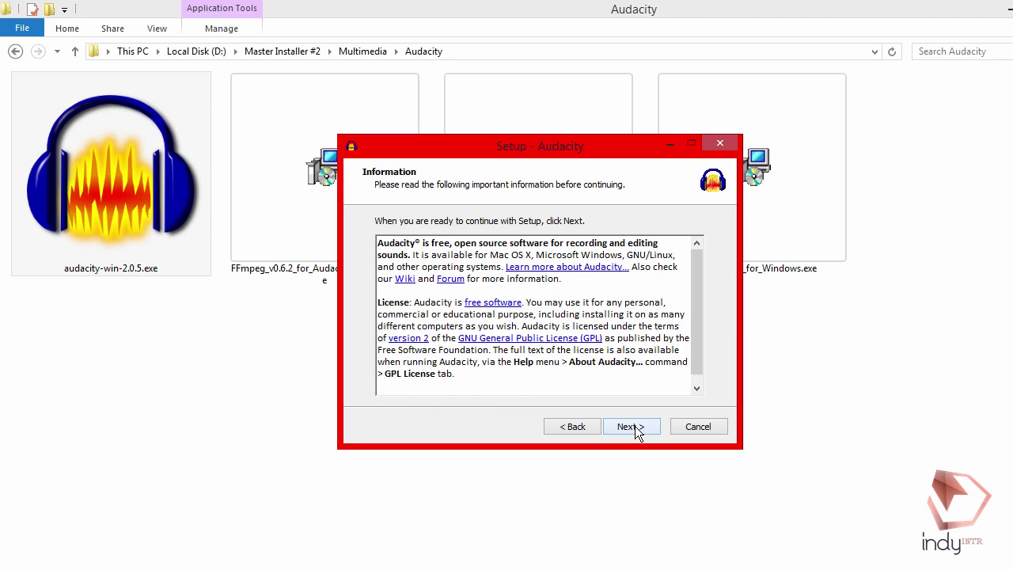
{"action": "left_click", "coordinate": [634, 425]}
{"action": "left_click", "coordinate": [635, 427]}
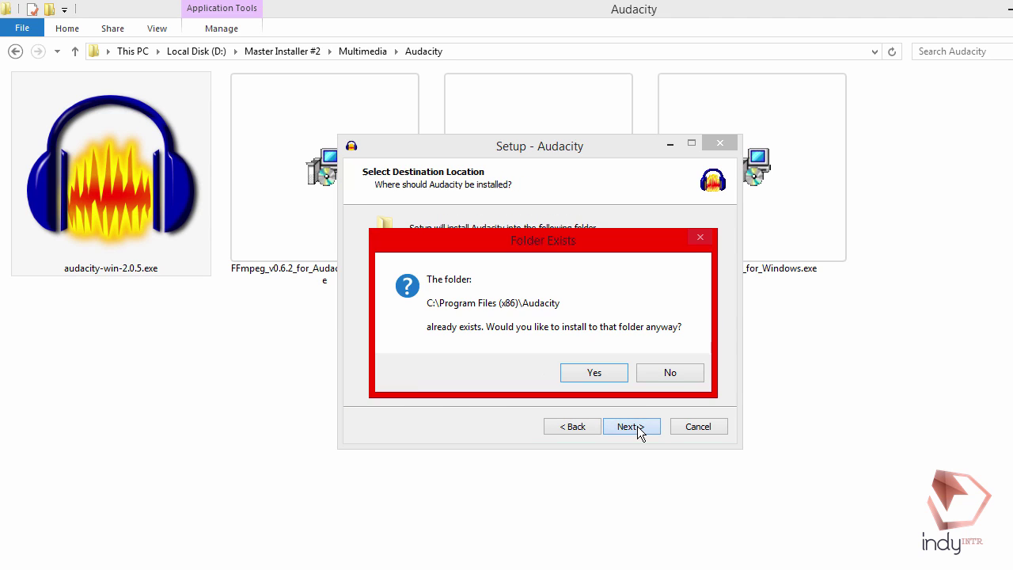
{"action": "left_click", "coordinate": [594, 373]}
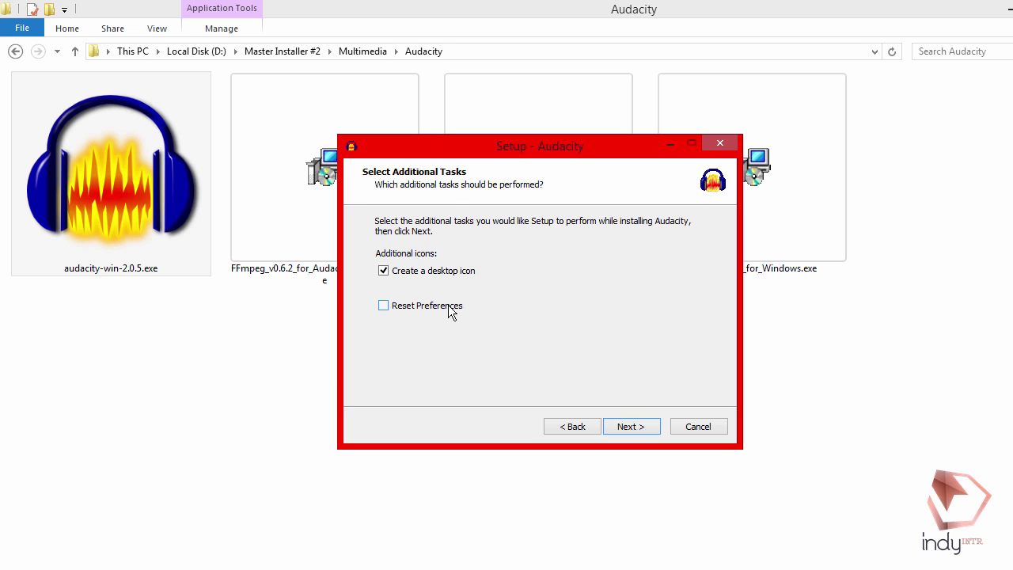
{"action": "left_click", "coordinate": [641, 427]}
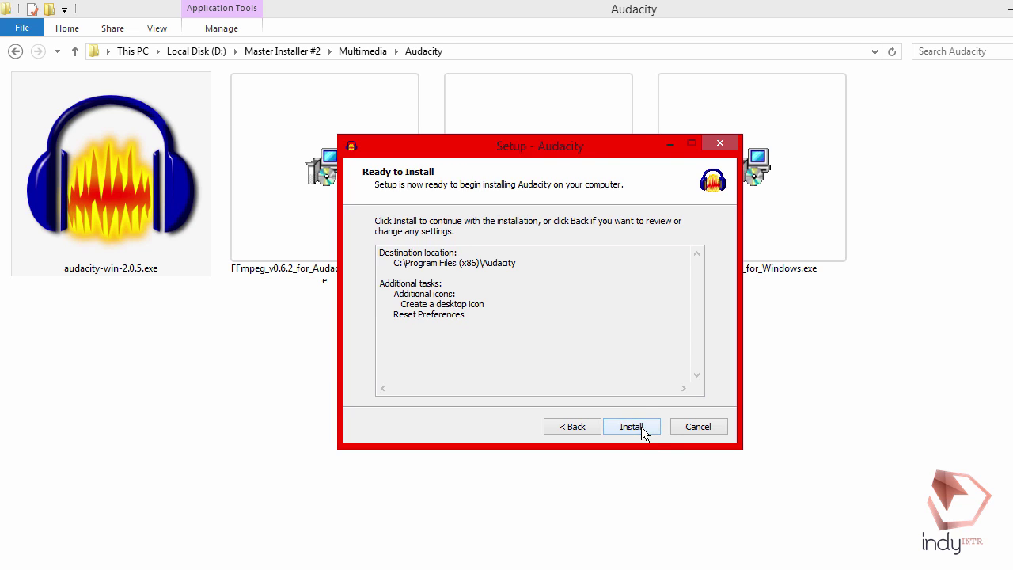
{"action": "left_click", "coordinate": [641, 426]}
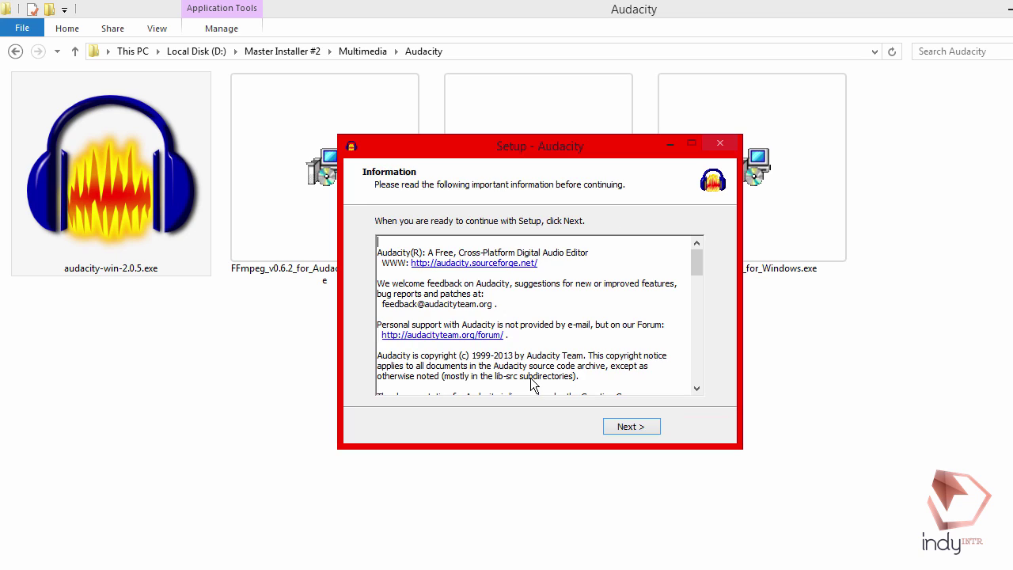
Pass the closing information page and finish the setup without launching Audacity
{"action": "left_click", "coordinate": [638, 429]}
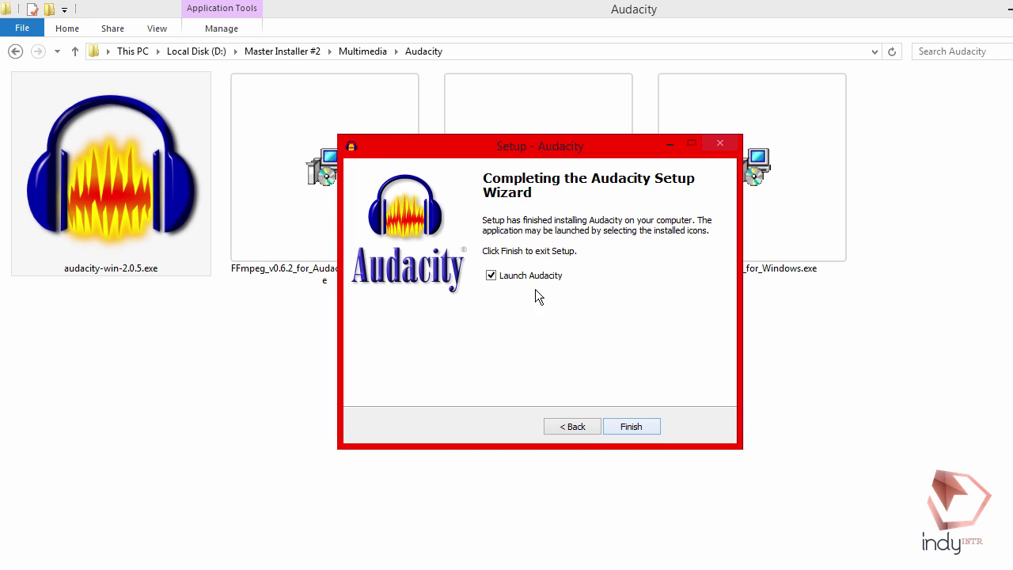
{"action": "left_click", "coordinate": [538, 278]}
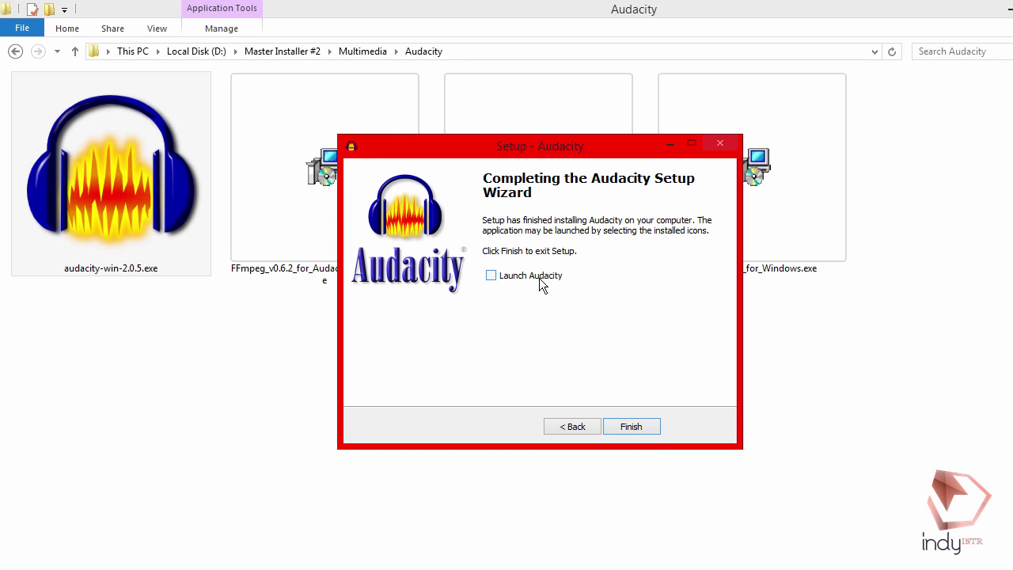
{"action": "left_click", "coordinate": [639, 426]}
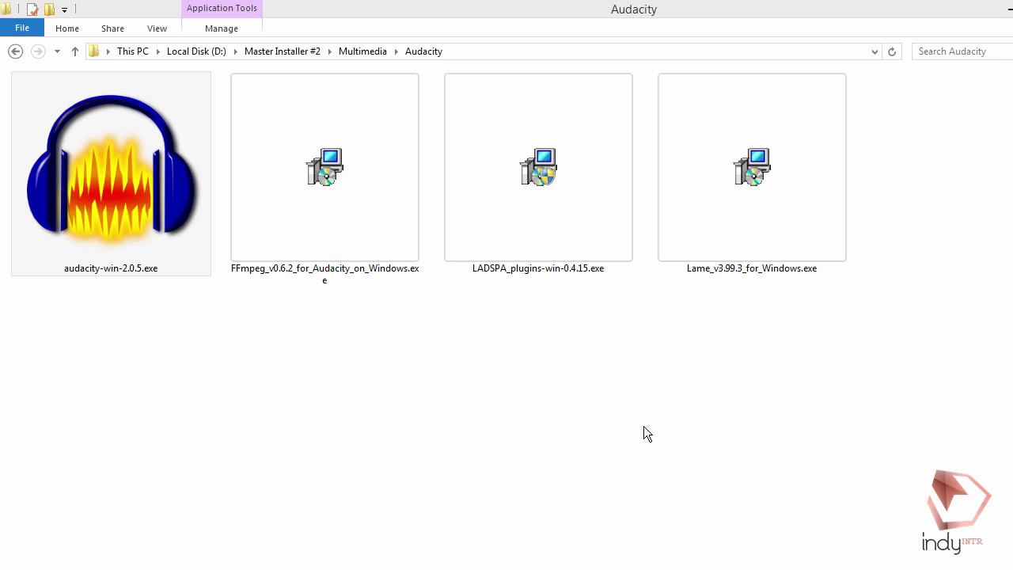
Launch the FFmpeg_v0.6.2_for_Audacity_on_Windows.exe installer and accept its license agreement
{"action": "left_click", "coordinate": [313, 233]}
{"action": "right_click", "coordinate": [318, 229]}
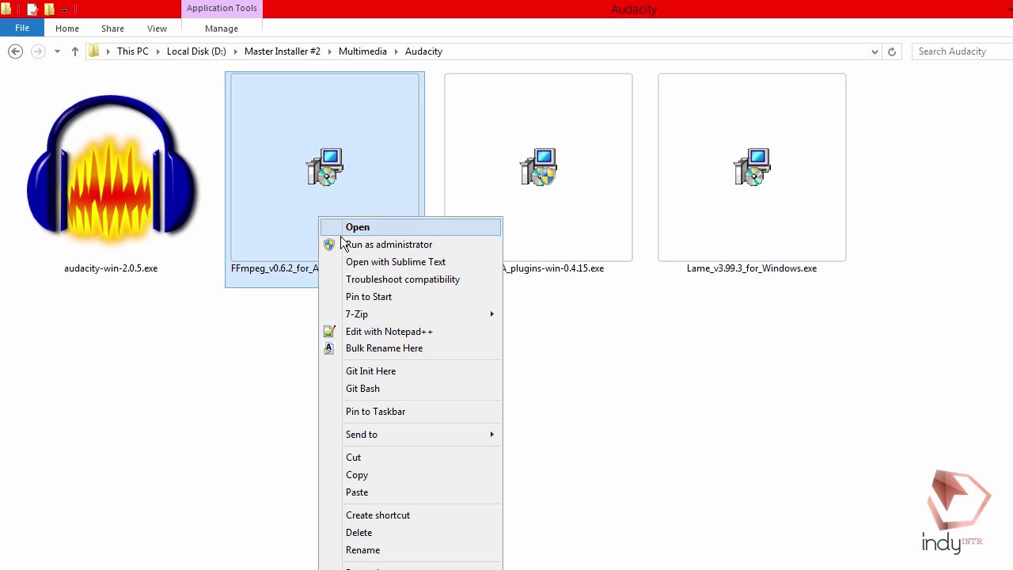
{"action": "left_click", "coordinate": [340, 236]}
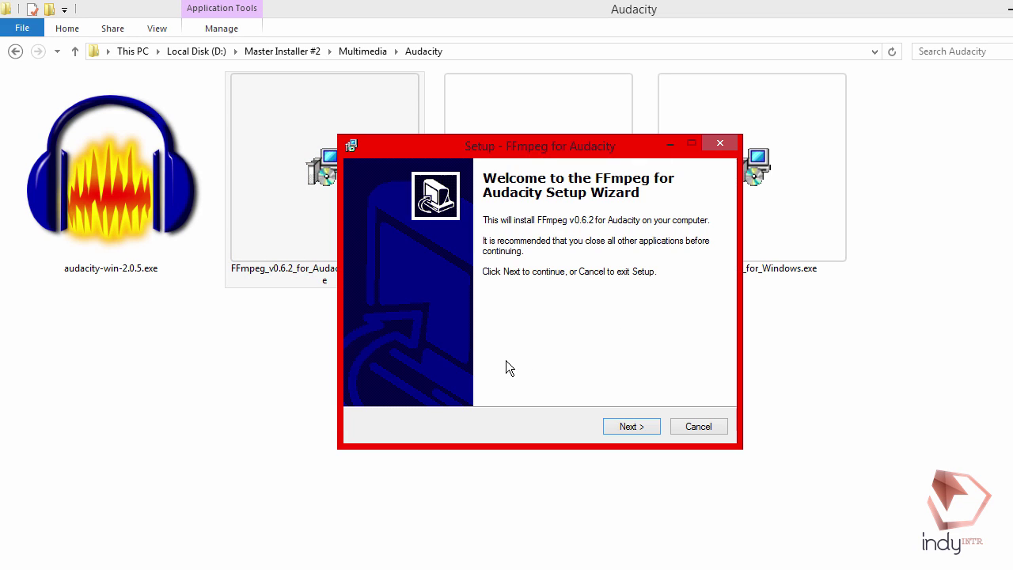
{"action": "left_click", "coordinate": [622, 429]}
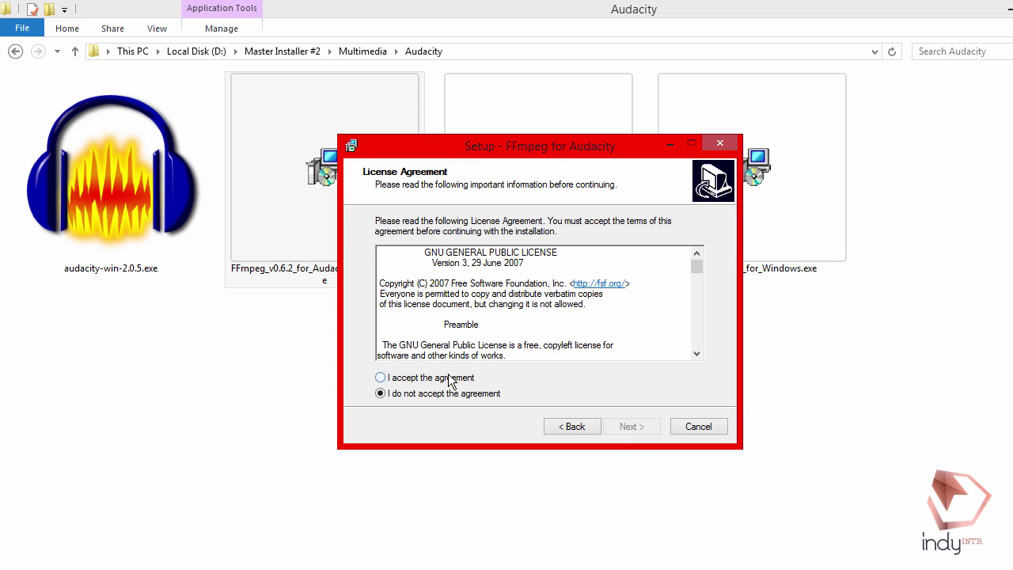
{"action": "left_click", "coordinate": [449, 378]}
{"action": "left_click", "coordinate": [644, 426]}
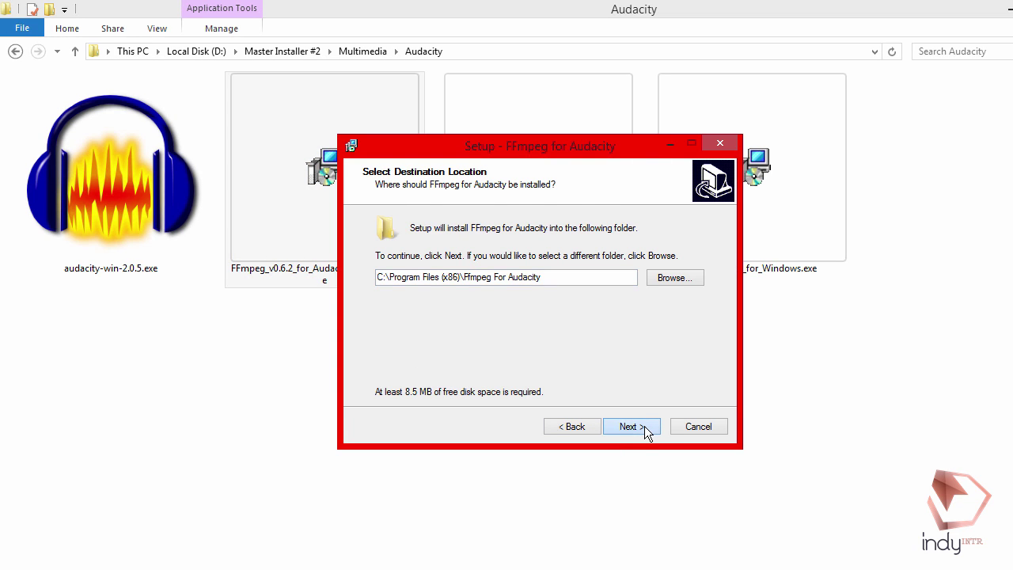
Set the FFmpeg installation location to a new "Ffmpeg For Audacity" folder inside C:\Program Files (x86)\Audacity
{"action": "left_click", "coordinate": [545, 277]}
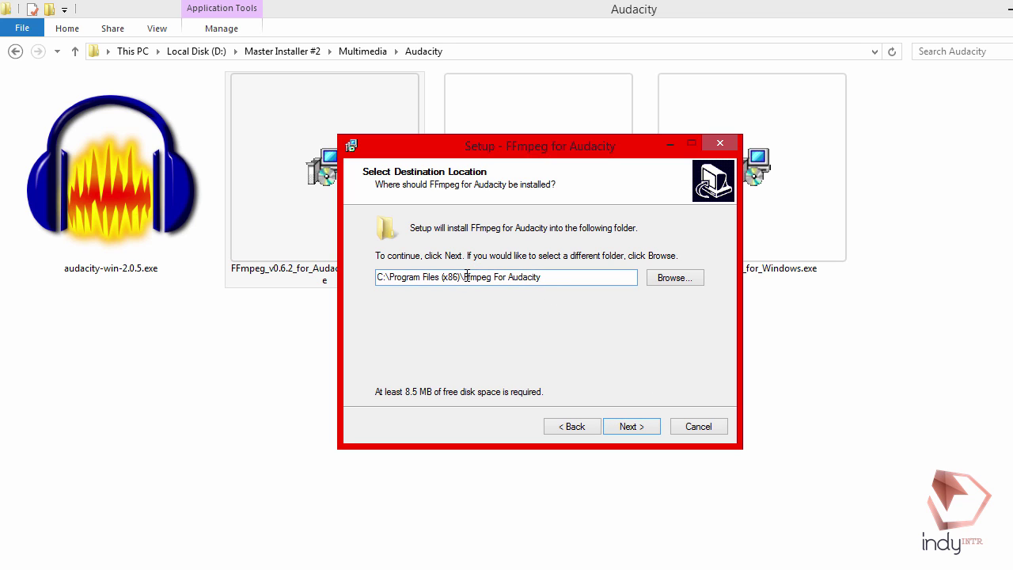
{"action": "left_click", "coordinate": [690, 279]}
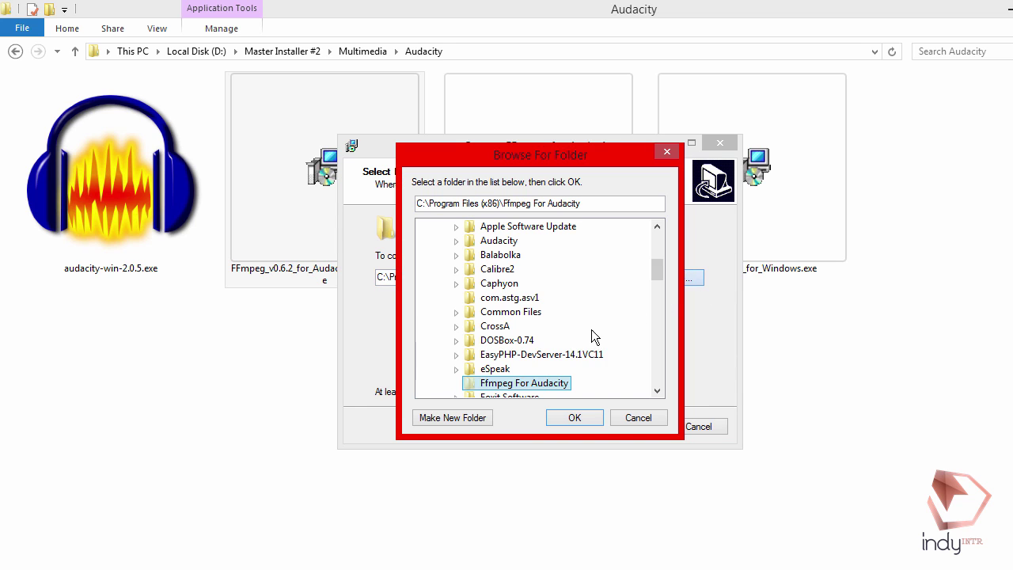
{"action": "scroll", "coordinate": [591, 355], "scroll_direction": "up", "scroll_amount": 2}
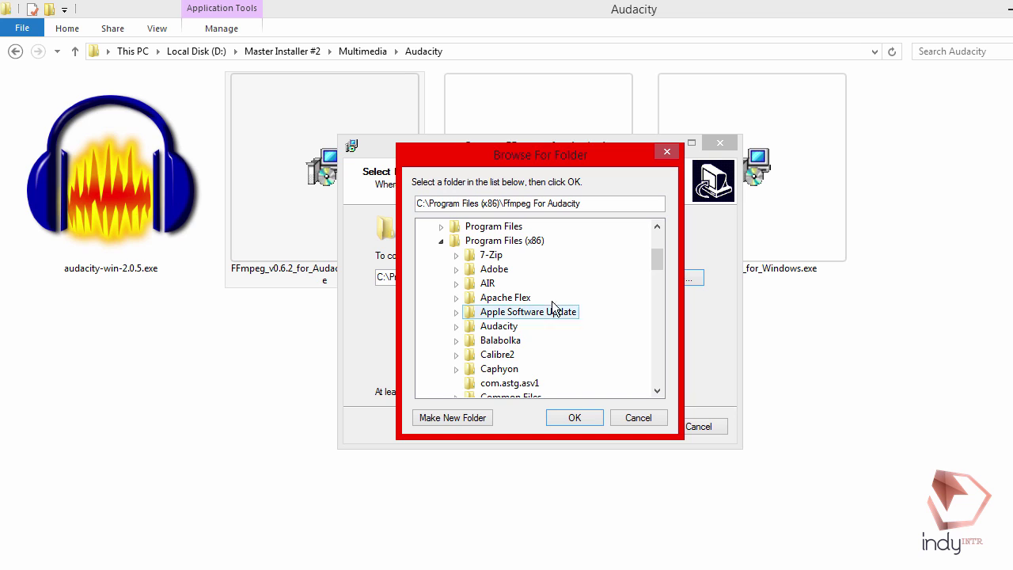
{"action": "scroll", "coordinate": [566, 298], "scroll_direction": "down", "scroll_amount": 2}
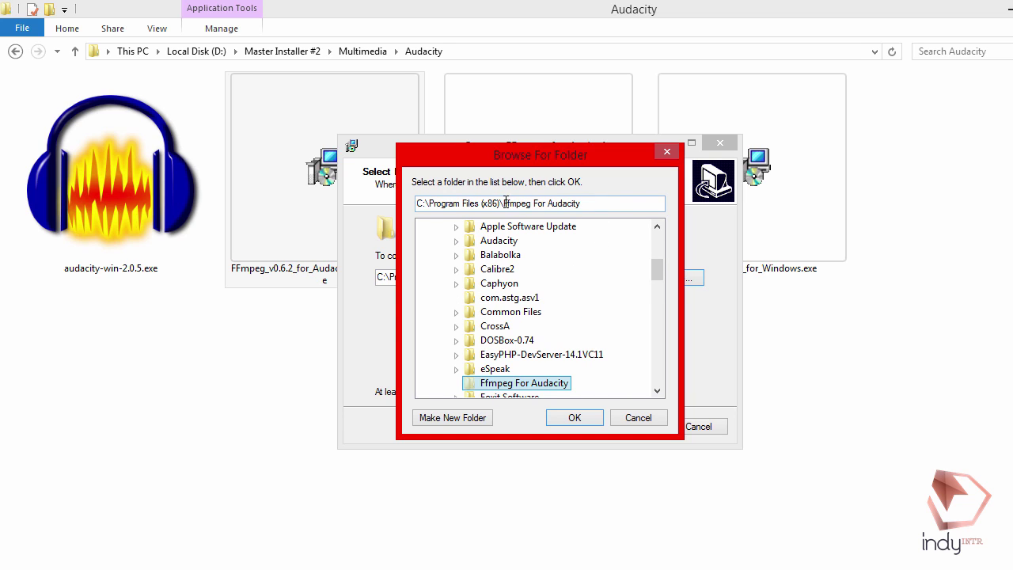
{"action": "left_click_drag", "start_coordinate": [504, 204], "coordinate": [608, 199]}
{"action": "key", "text": "BackSpace"}
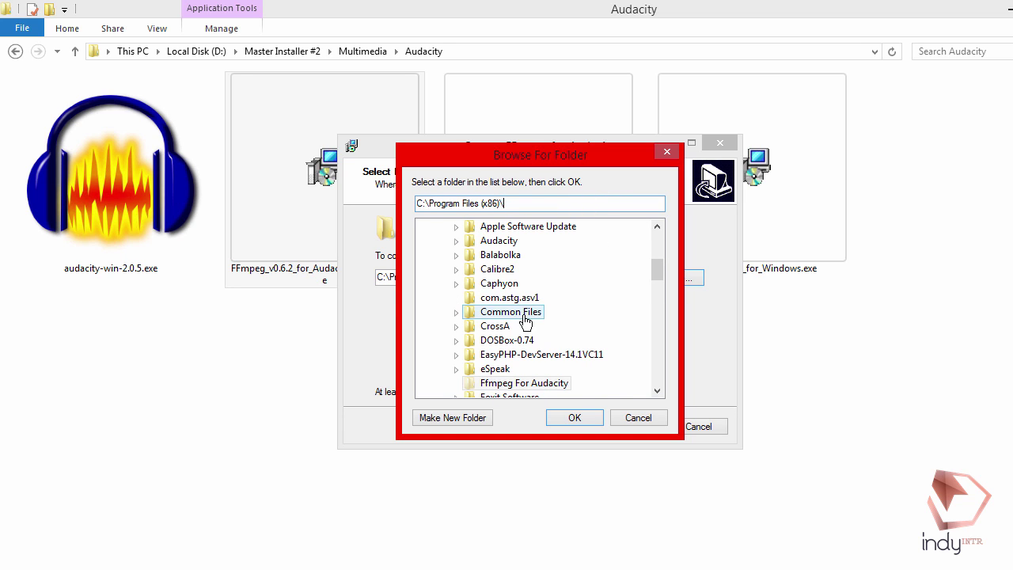
{"action": "left_click", "coordinate": [496, 241]}
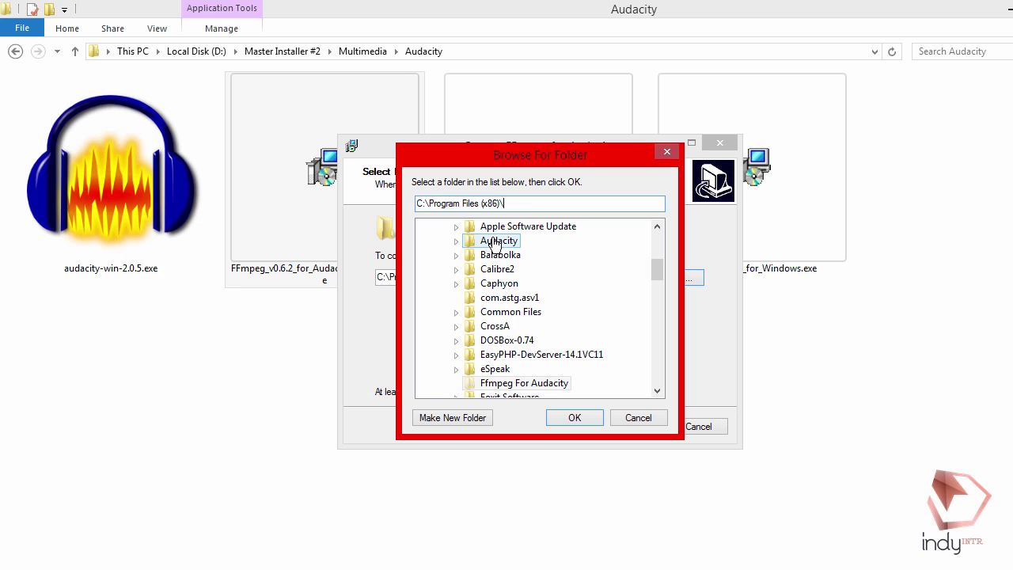
{"action": "left_click", "coordinate": [455, 241]}
{"action": "left_click", "coordinate": [475, 417]}
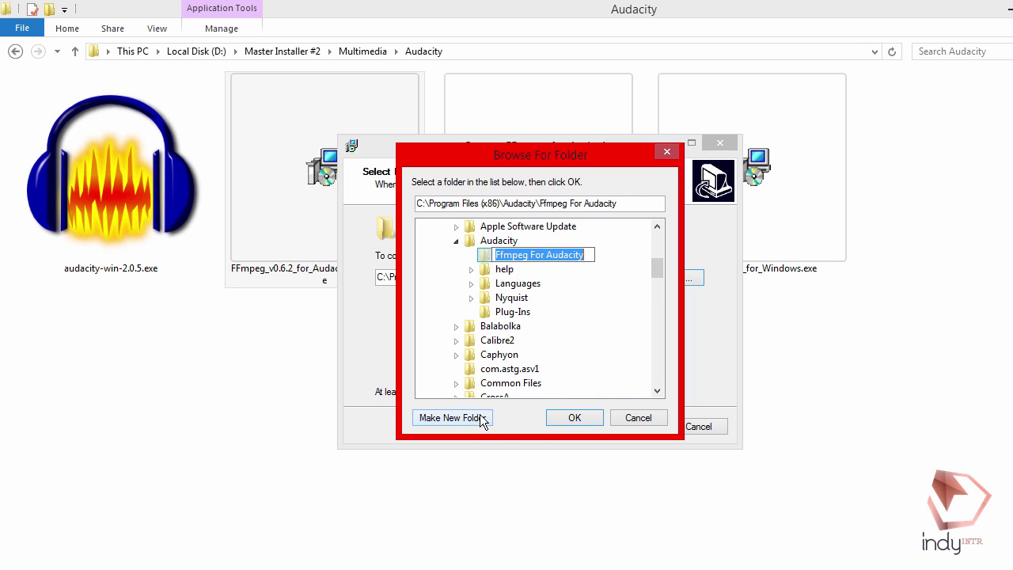
{"action": "left_click", "coordinate": [574, 417]}
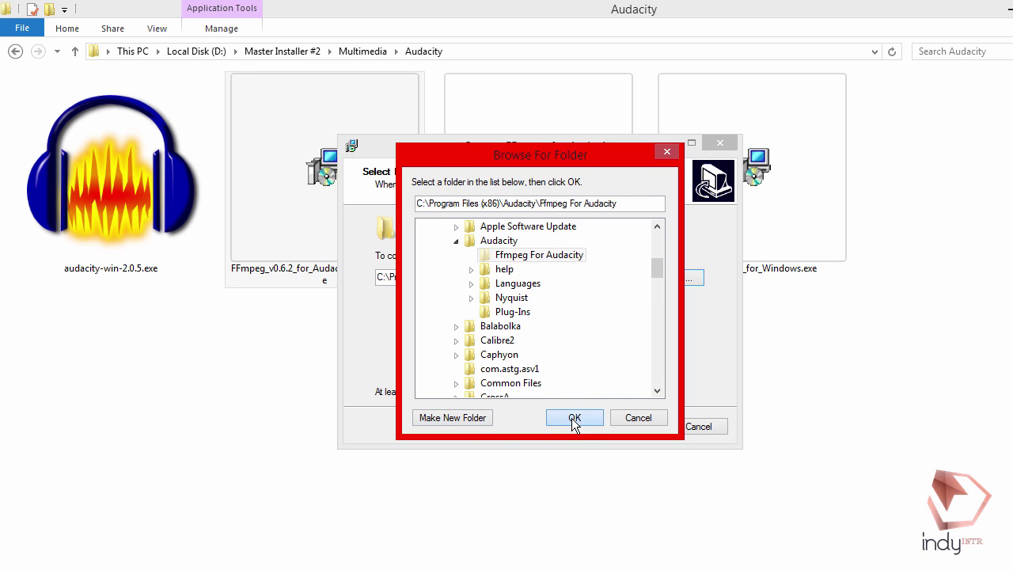
{"action": "left_click_drag", "start_coordinate": [590, 277], "coordinate": [344, 293]}
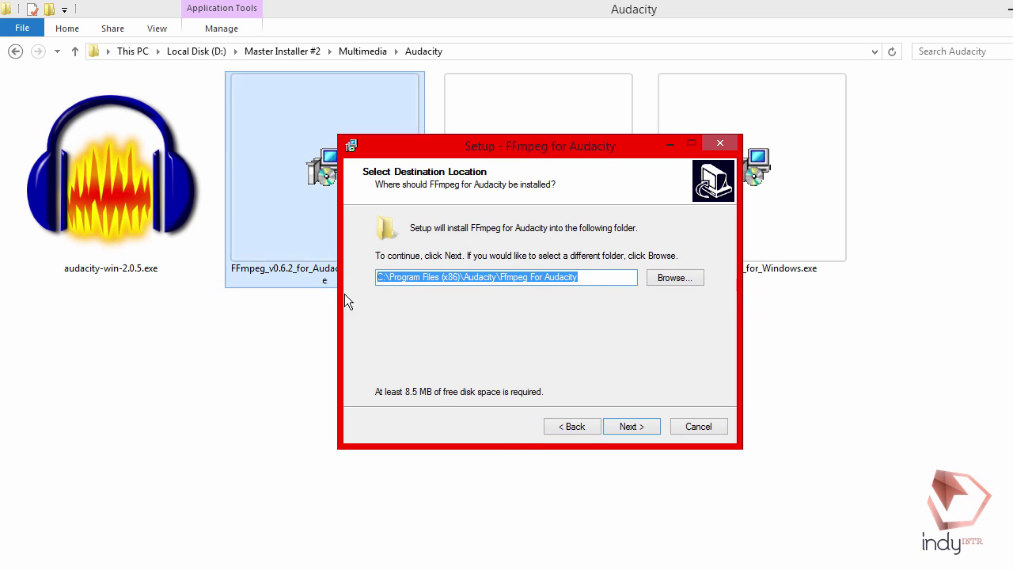
Install FFmpeg for Audacity into the chosen folder and finish its setup
{"action": "left_click", "coordinate": [635, 426]}
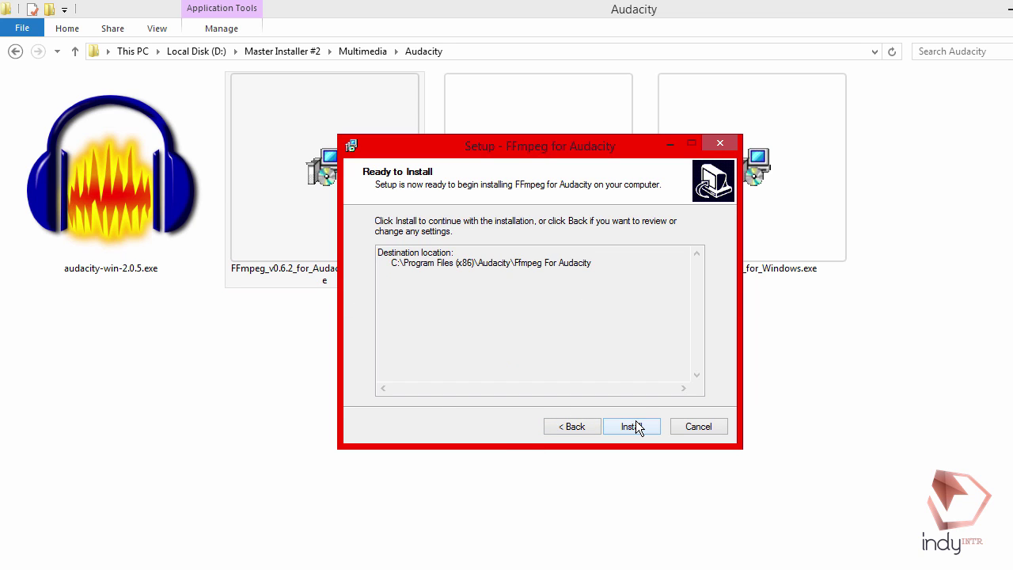
{"action": "left_click", "coordinate": [636, 421]}
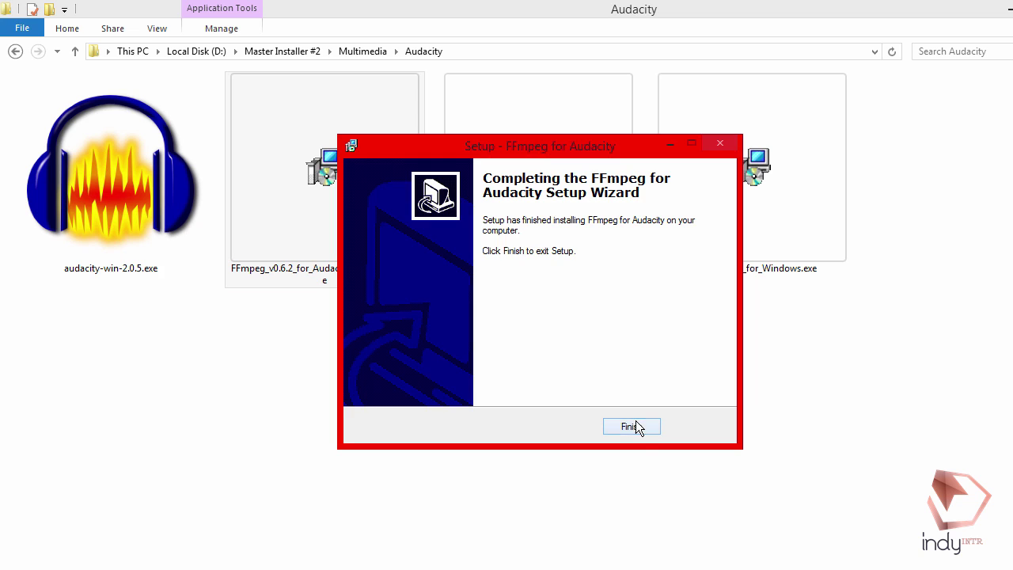
{"action": "left_click", "coordinate": [636, 425]}
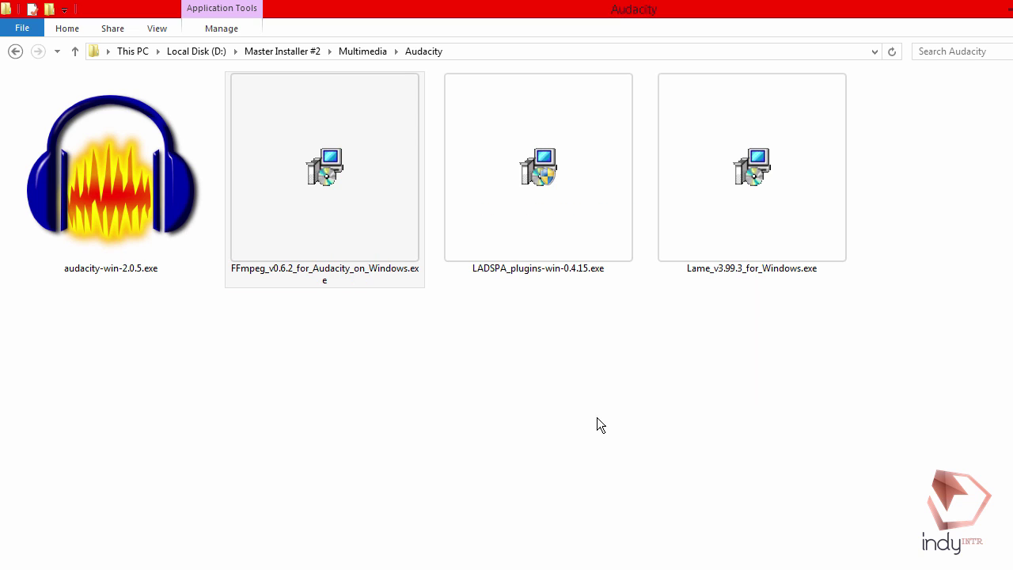
Launch the LADSPA_plugins-win-0.4.15.exe installer, accept its license and proceed to the destination selection
{"action": "left_click", "coordinate": [554, 244]}
{"action": "double_click", "coordinate": [553, 238]}
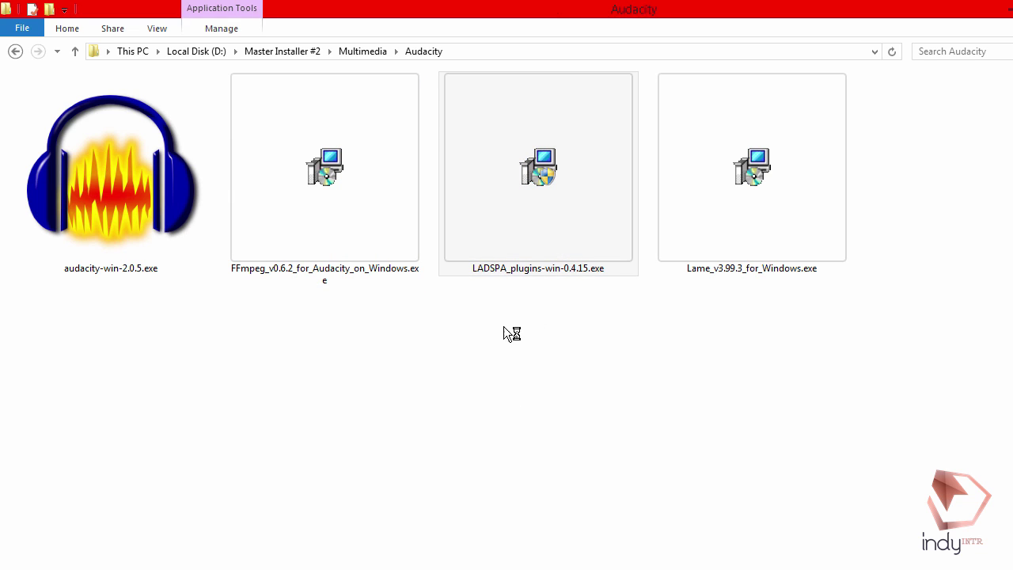
{"action": "left_click", "coordinate": [566, 335]}
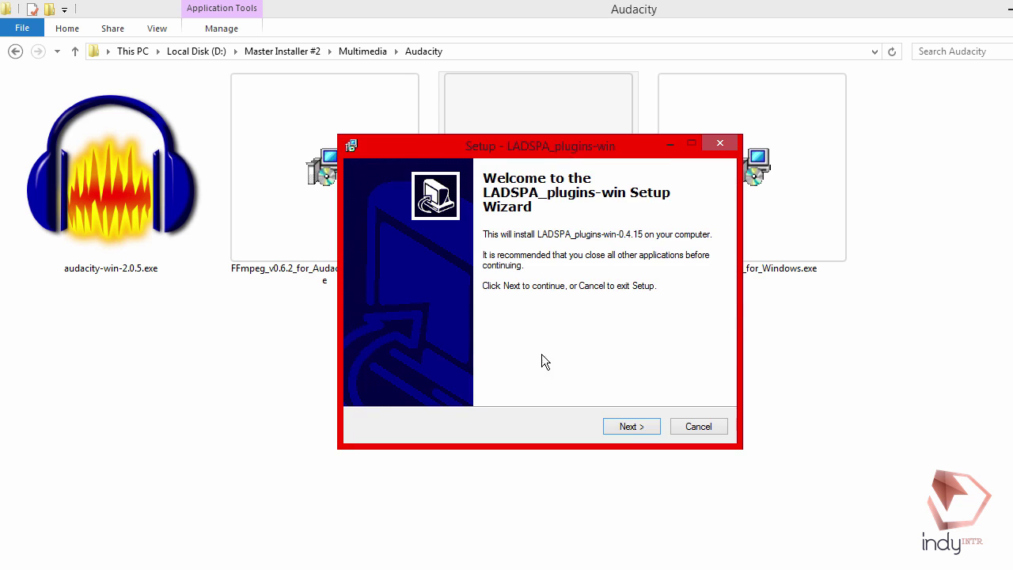
{"action": "left_click", "coordinate": [635, 428]}
{"action": "left_click", "coordinate": [456, 379]}
{"action": "left_click", "coordinate": [638, 425]}
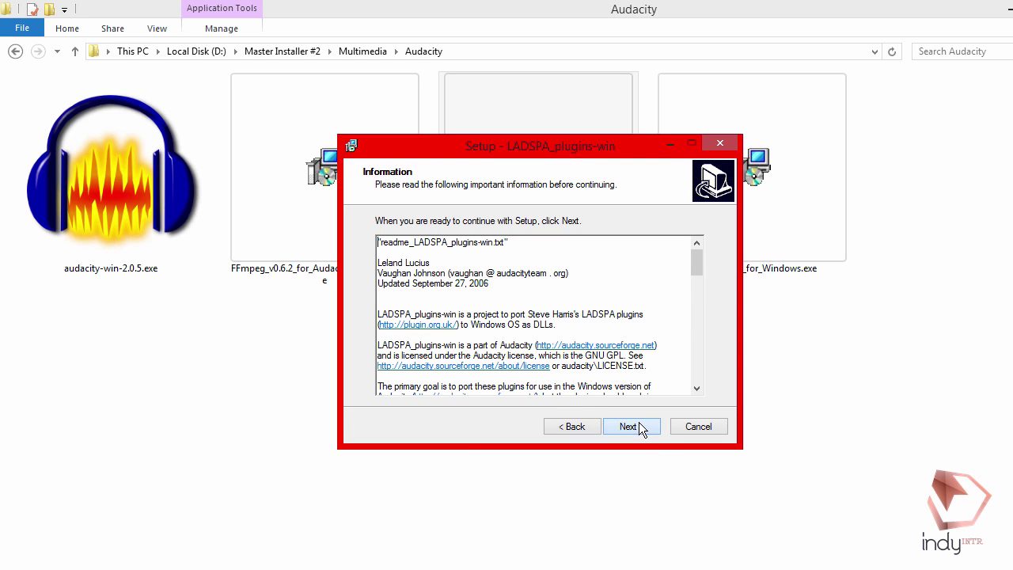
{"action": "left_click", "coordinate": [639, 426]}
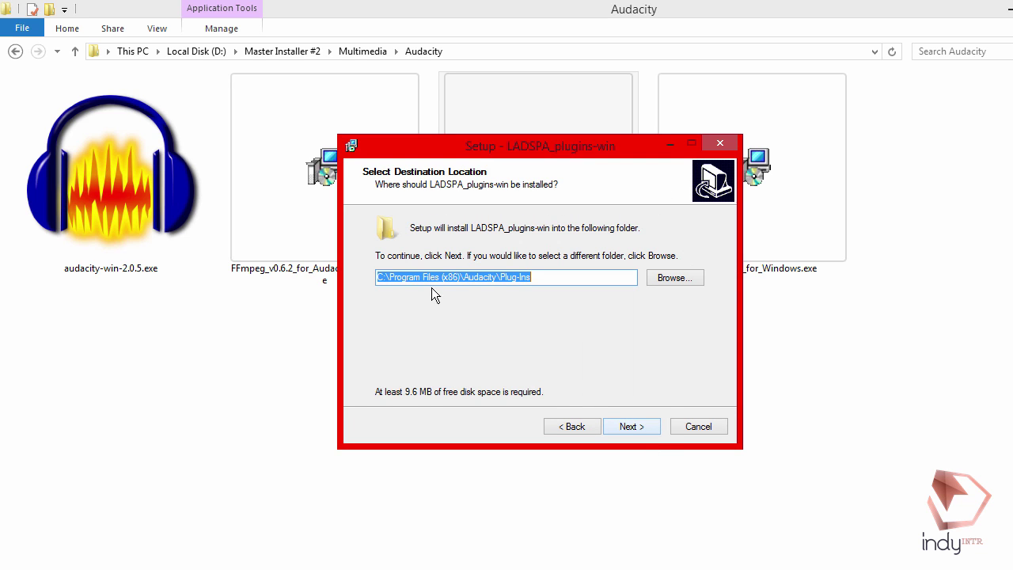
Install the LADSPA plug-ins into C:\Program Files (x86)\Audacity\Plug-Ins and finish the setup
{"action": "left_click", "coordinate": [499, 282]}
{"action": "left_click_drag", "start_coordinate": [554, 277], "coordinate": [368, 285]}
{"action": "left_click", "coordinate": [573, 280]}
{"action": "left_click", "coordinate": [629, 425]}
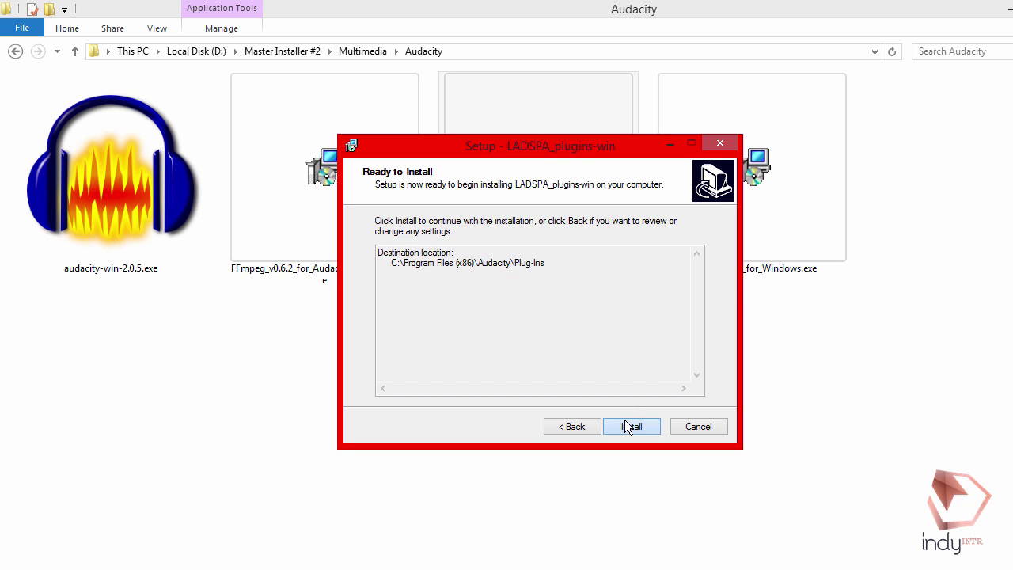
{"action": "left_click", "coordinate": [625, 420]}
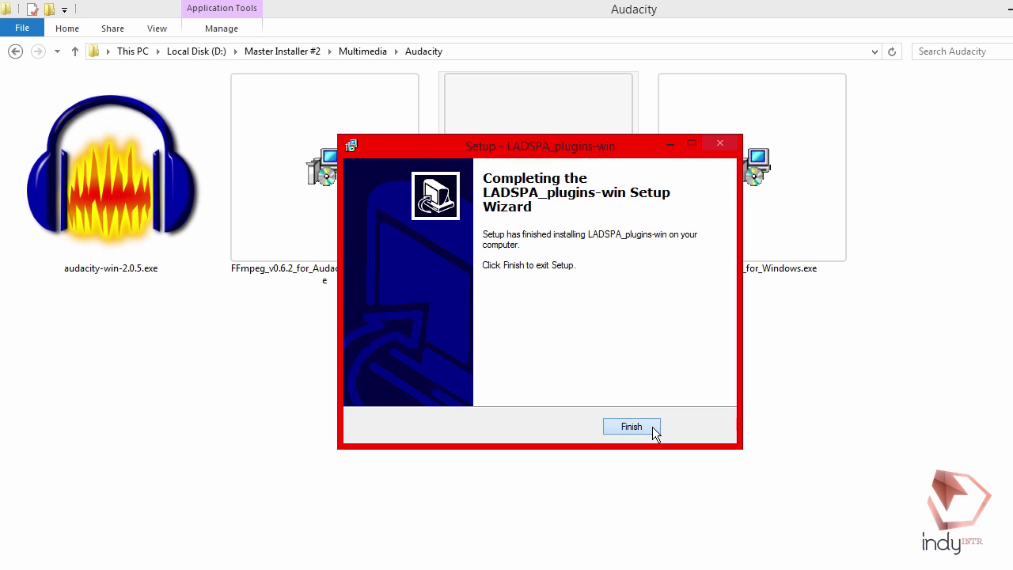
{"action": "left_click", "coordinate": [652, 427]}
Run the Lame_v3.99.3_for_Windows.exe installer as administrator and proceed to its destination selection
{"action": "left_click", "coordinate": [764, 251]}
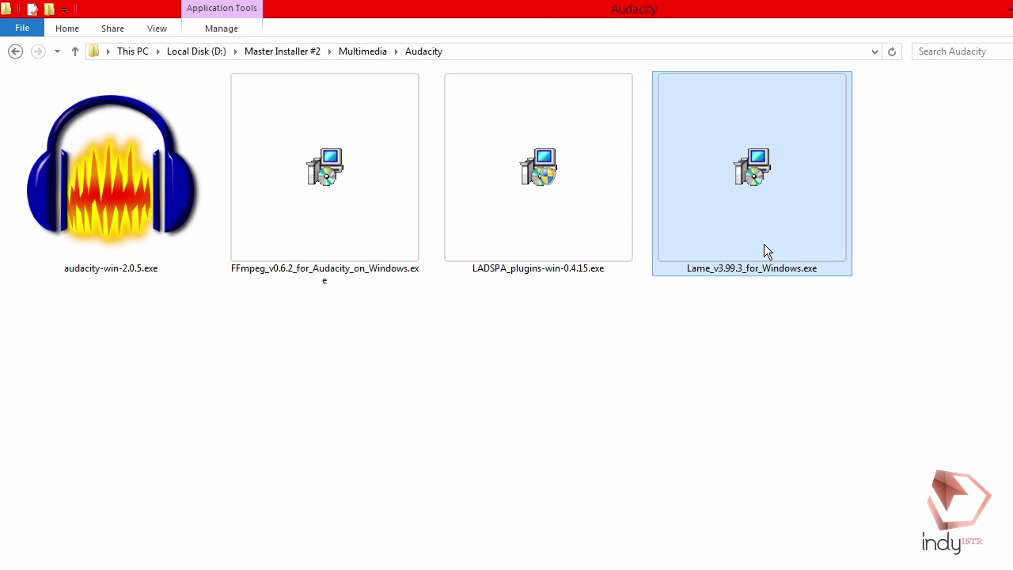
{"action": "right_click", "coordinate": [742, 235]}
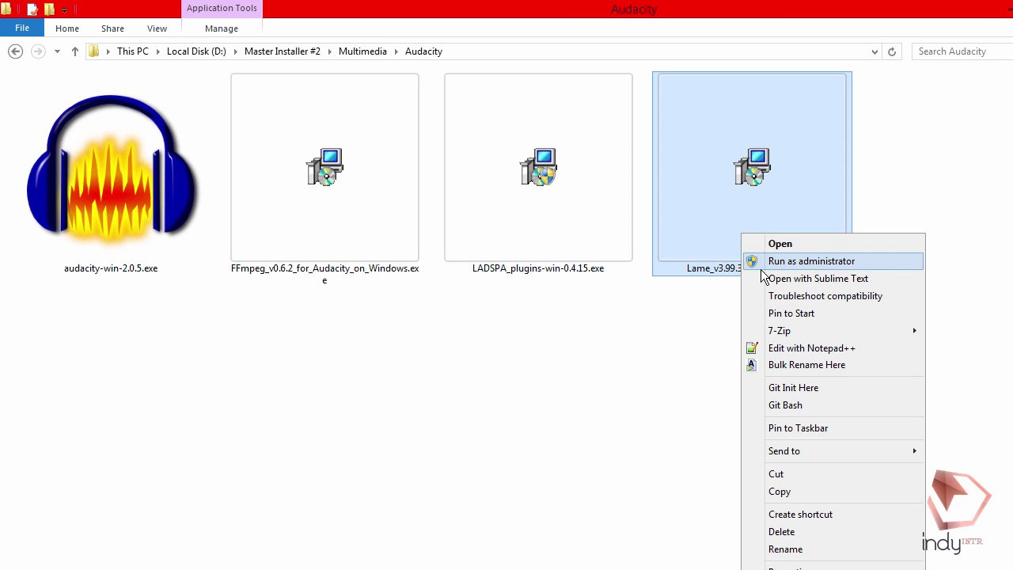
{"action": "left_click", "coordinate": [763, 264]}
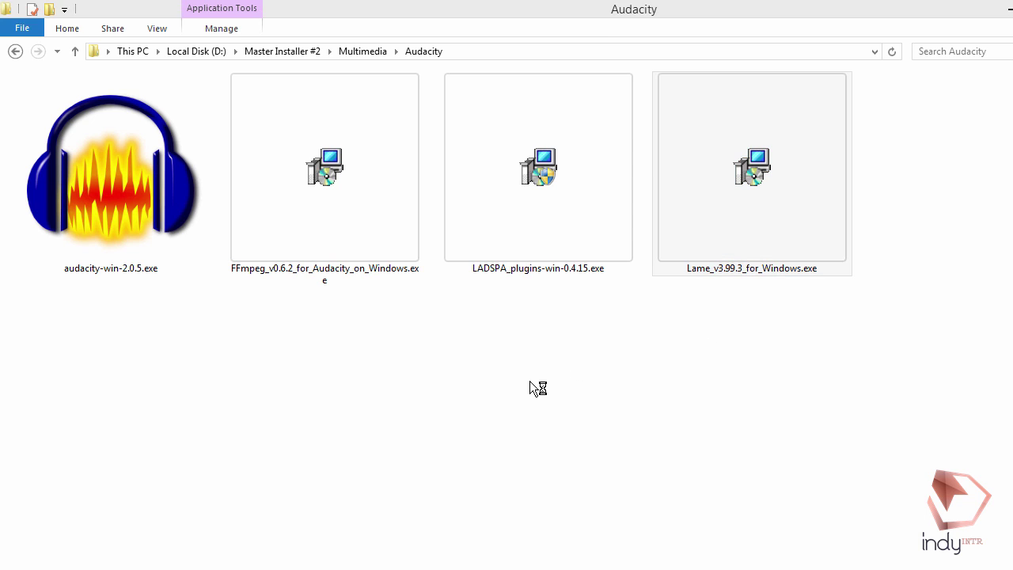
{"action": "left_click", "coordinate": [631, 427]}
{"action": "left_click", "coordinate": [634, 425]}
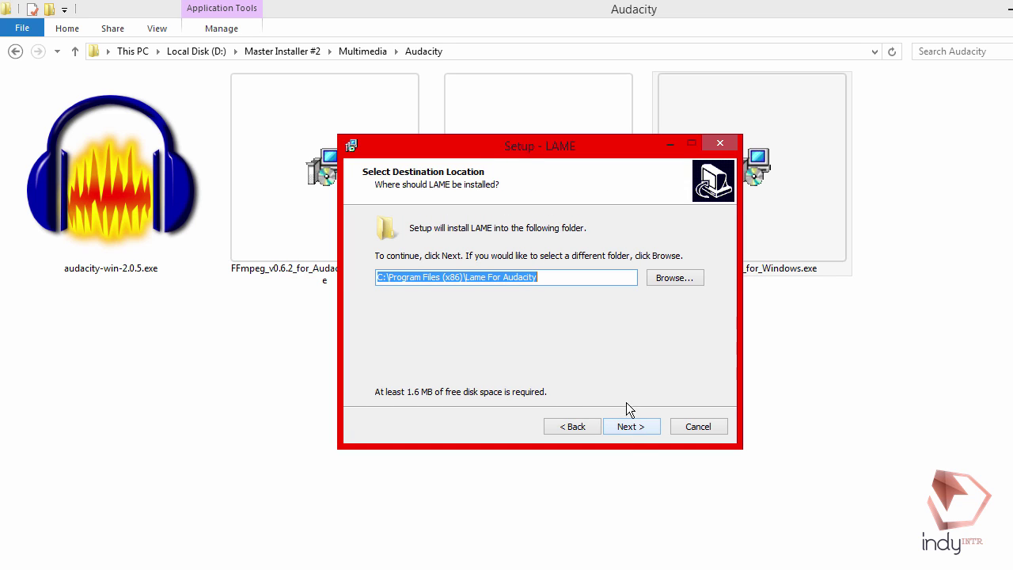
Set the LAME installation location to a new "Lame For Audacity" folder inside C:\Program Files (x86)\Audacity
{"action": "left_click", "coordinate": [579, 279]}
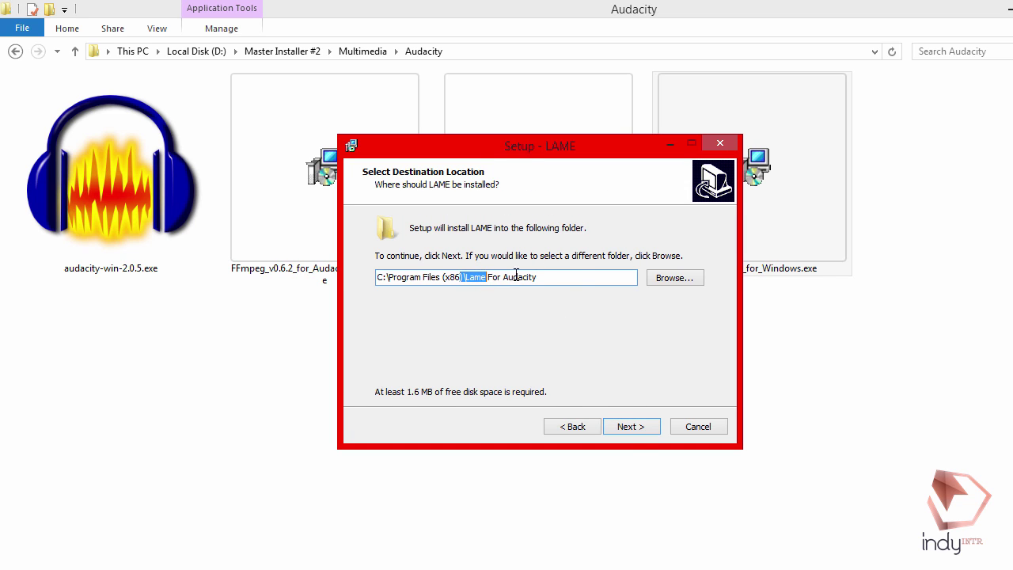
{"action": "left_click", "coordinate": [475, 278]}
{"action": "left_click", "coordinate": [672, 278]}
{"action": "scroll", "coordinate": [543, 350], "scroll_direction": "up", "scroll_amount": 5}
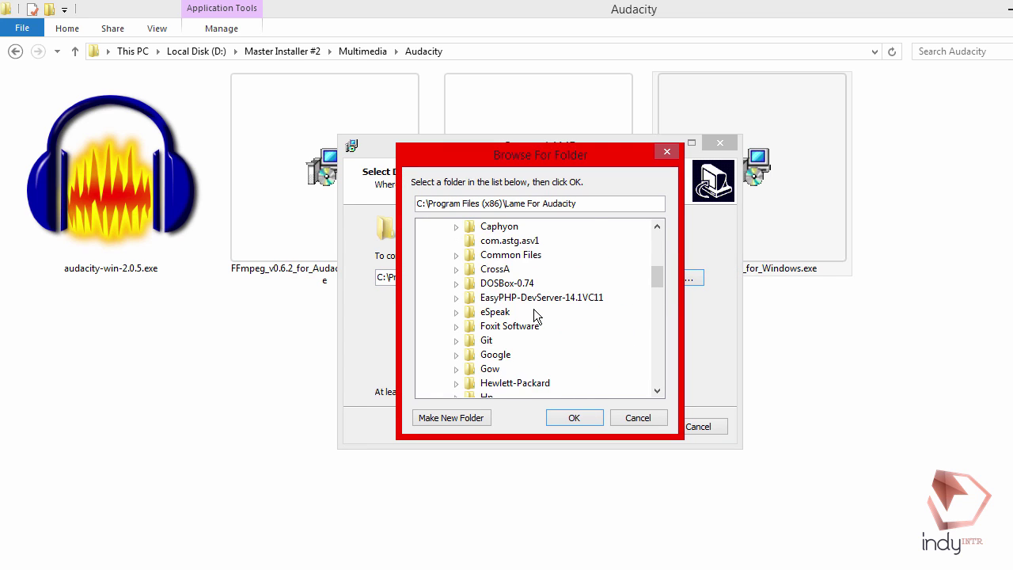
{"action": "left_click", "coordinate": [507, 269]}
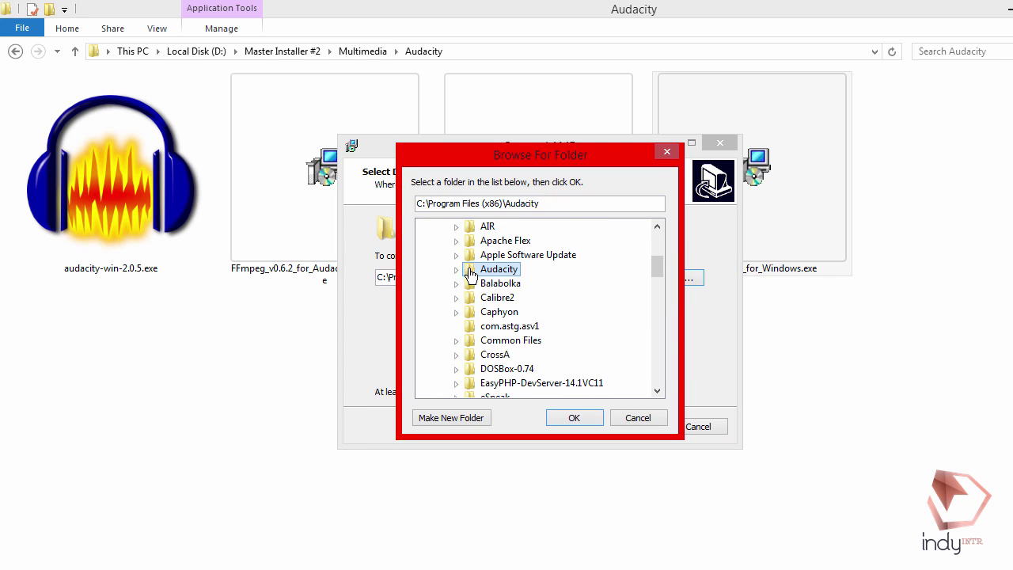
{"action": "left_click", "coordinate": [456, 269]}
{"action": "left_click", "coordinate": [465, 417]}
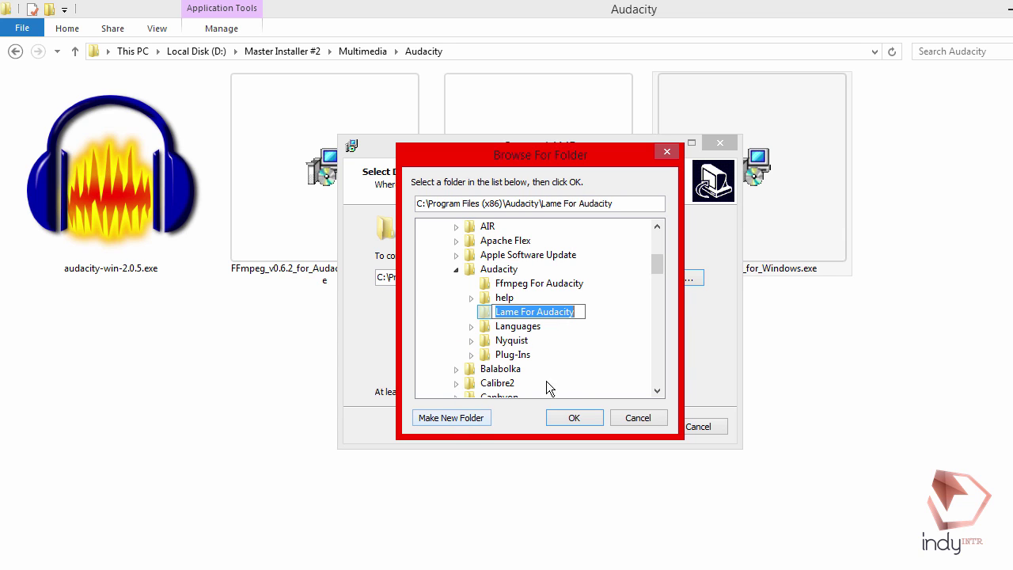
{"action": "left_click", "coordinate": [584, 415]}
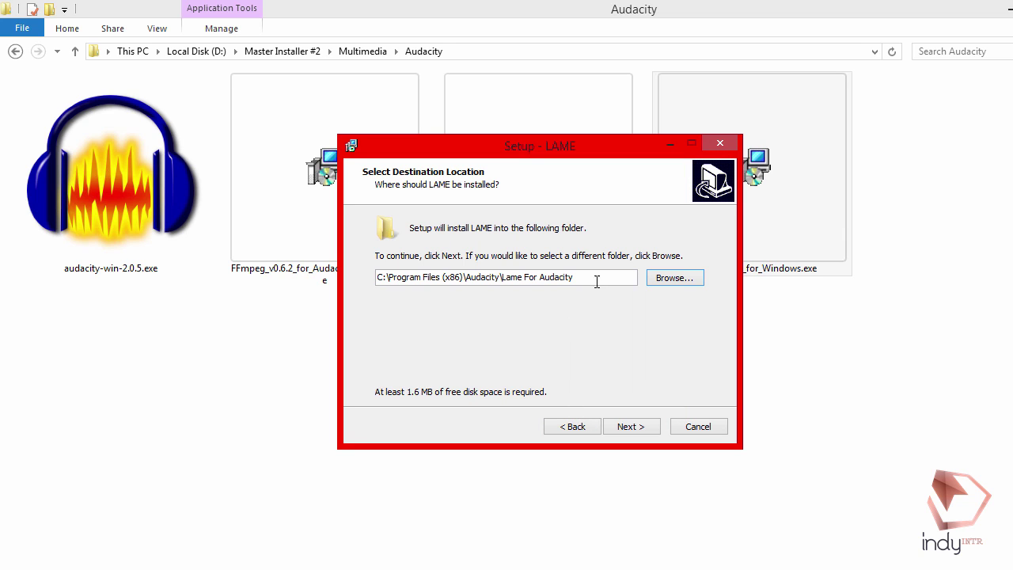
{"action": "left_click_drag", "start_coordinate": [581, 277], "coordinate": [305, 291]}
{"action": "key", "text": "BackSpace"}
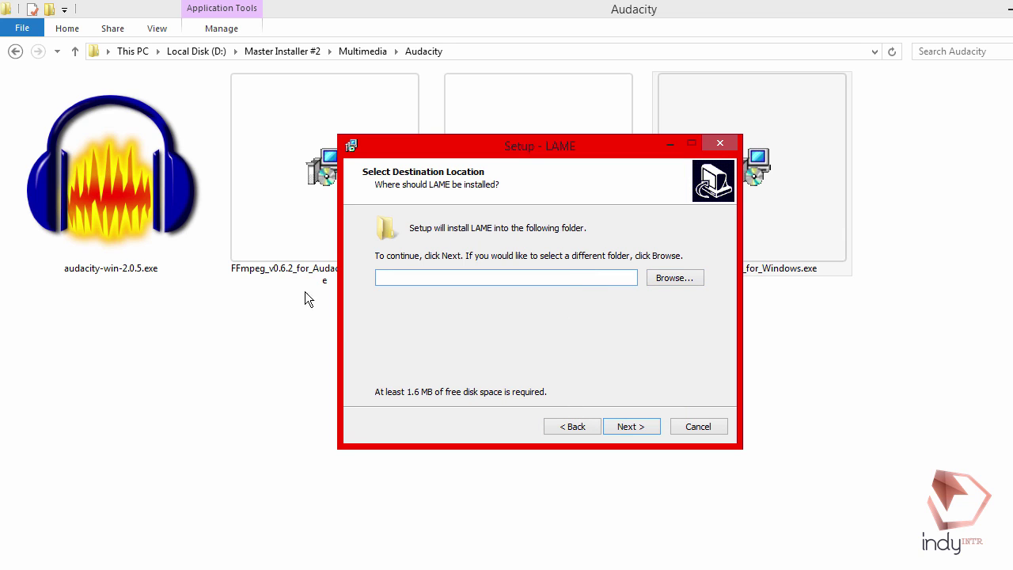
{"action": "key", "text": "ctrl+z"}
Install LAME into the chosen folder, finish its setup and refresh the installer folder
{"action": "left_click", "coordinate": [633, 426]}
{"action": "left_click", "coordinate": [633, 425]}
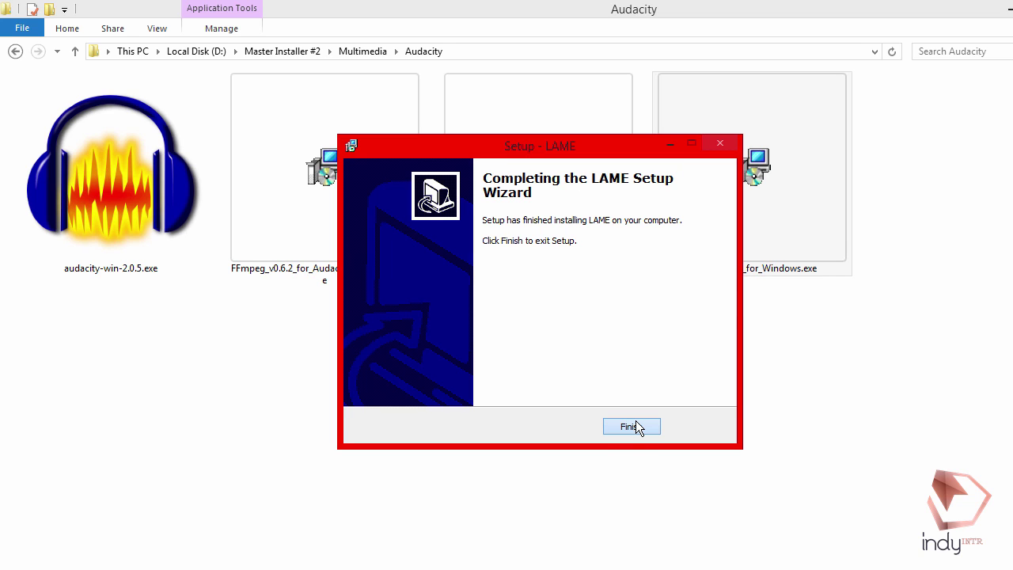
{"action": "left_click", "coordinate": [633, 426]}
{"action": "right_click", "coordinate": [435, 364]}
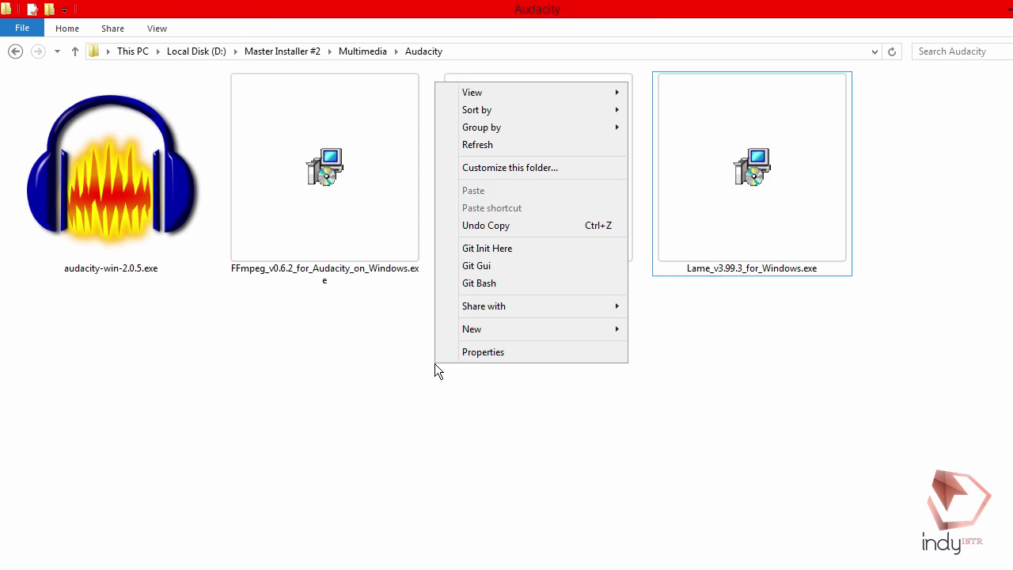
{"action": "left_click", "coordinate": [482, 146]}
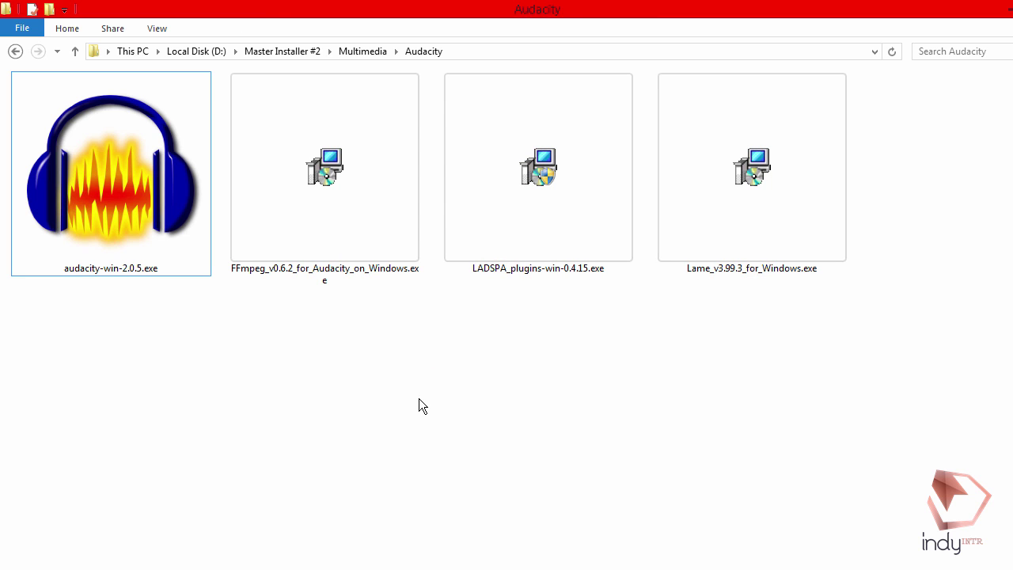
Find and launch the installed Audacity by searching for "auda", and agree to reset its preferences
{"action": "key", "text": "super"}
{"action": "type", "text": "auda"}
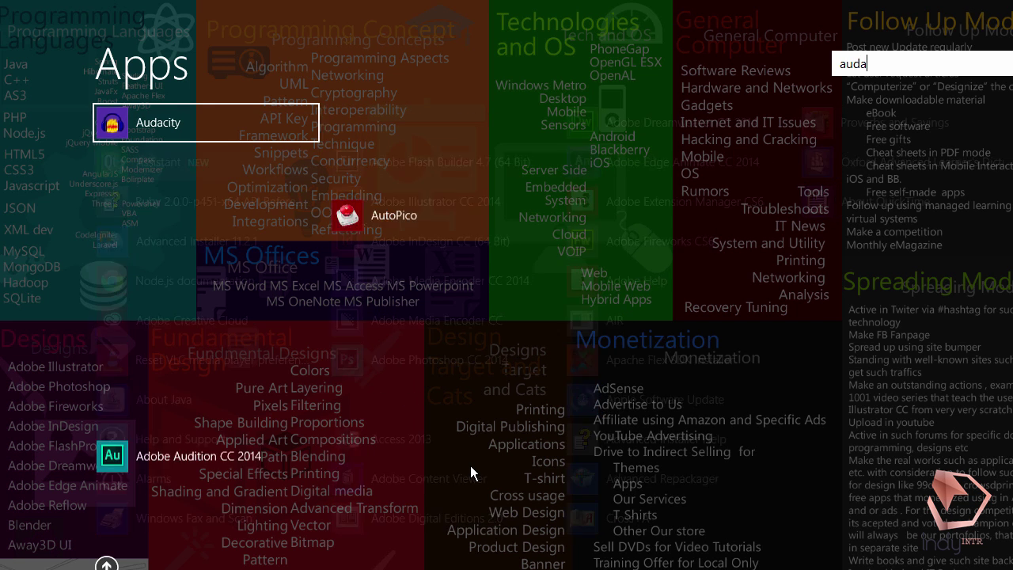
{"action": "left_click", "coordinate": [178, 132]}
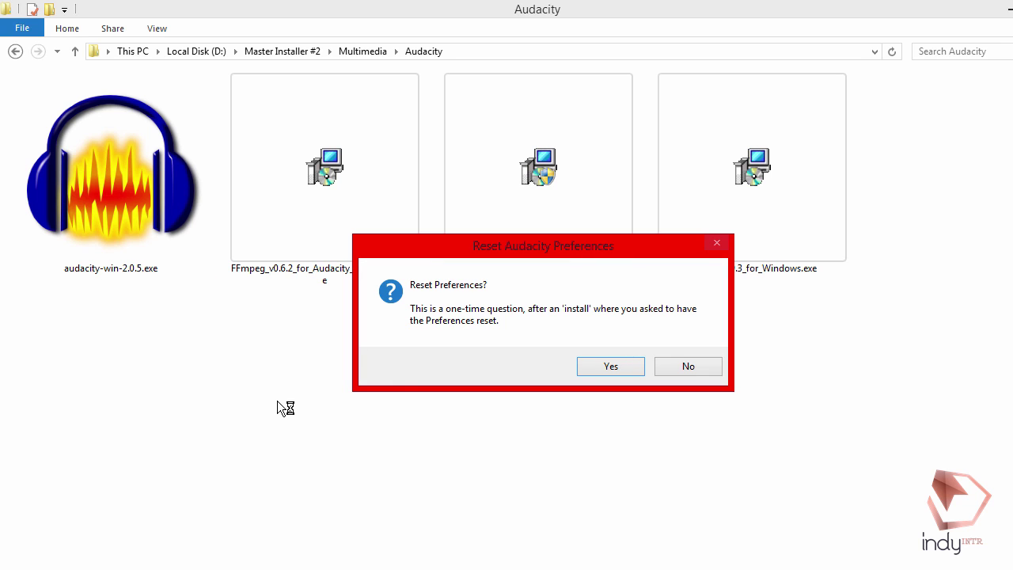
{"action": "left_click", "coordinate": [605, 364]}
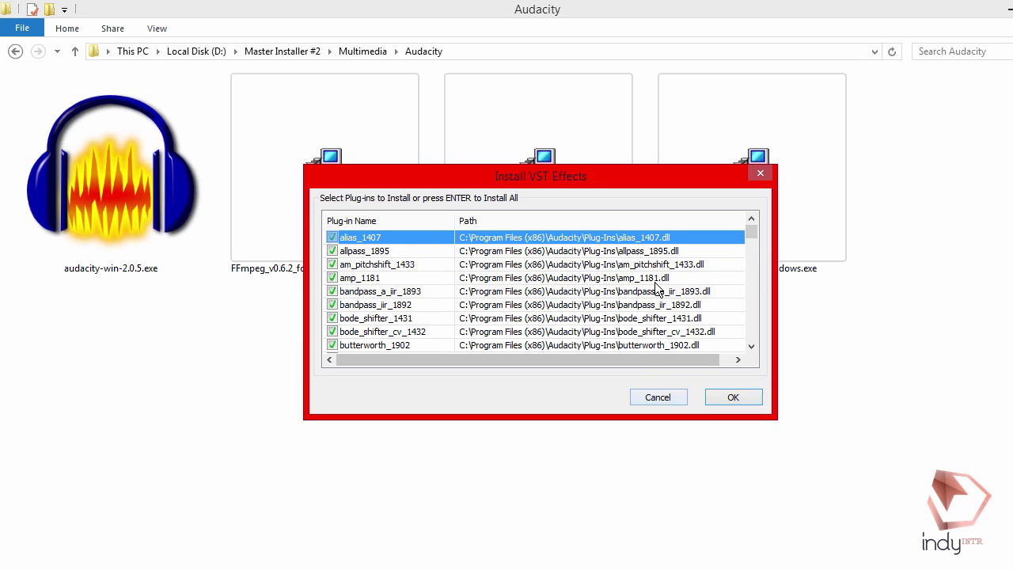
{"action": "left_click_drag", "start_coordinate": [582, 183], "coordinate": [565, 154]}
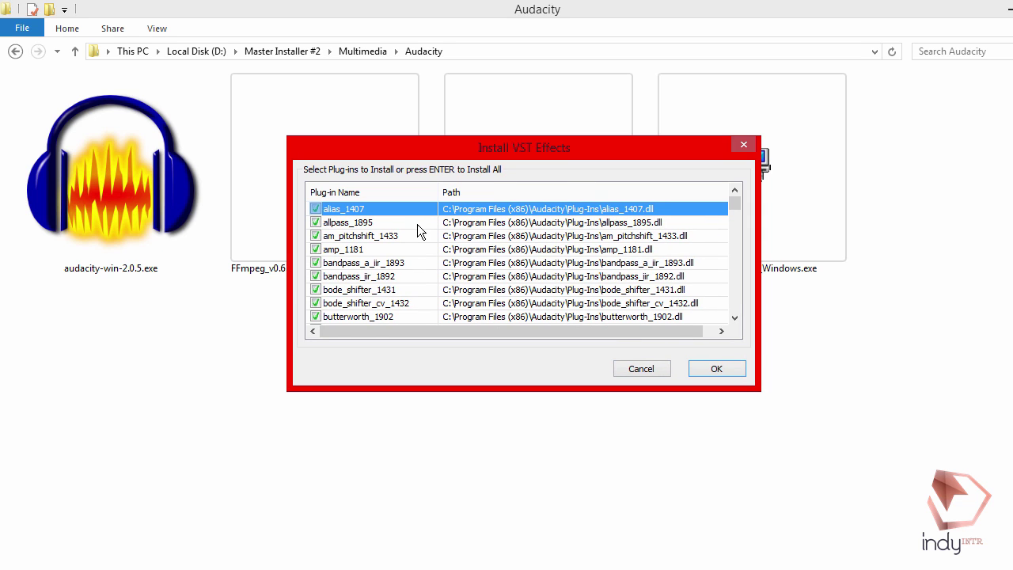
Install all the listed VST effects and dismiss the welcome message so it is not shown again at start up
{"action": "left_click_drag", "start_coordinate": [735, 204], "coordinate": [736, 312]}
{"action": "left_click", "coordinate": [730, 368]}
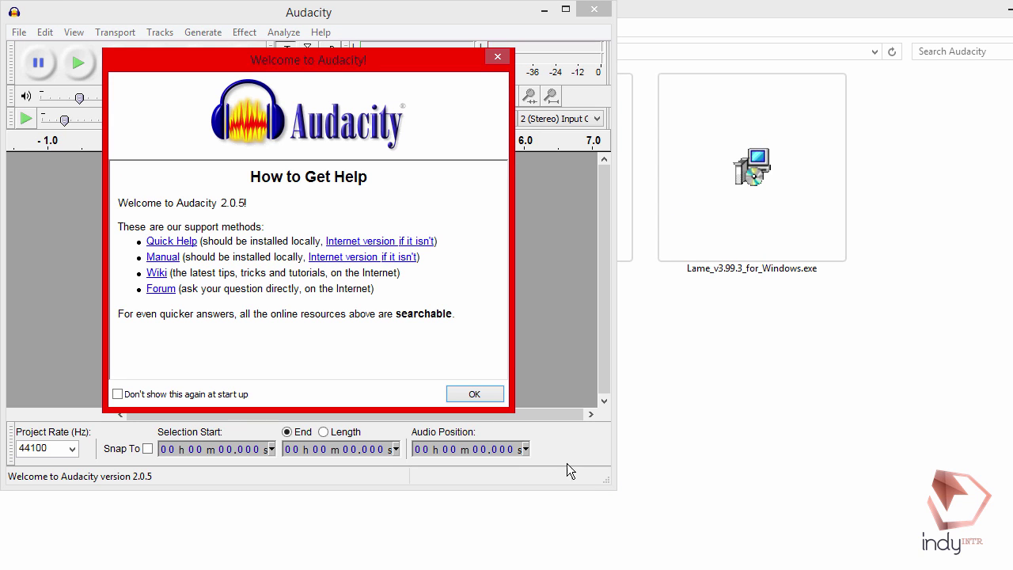
{"action": "left_click", "coordinate": [212, 394]}
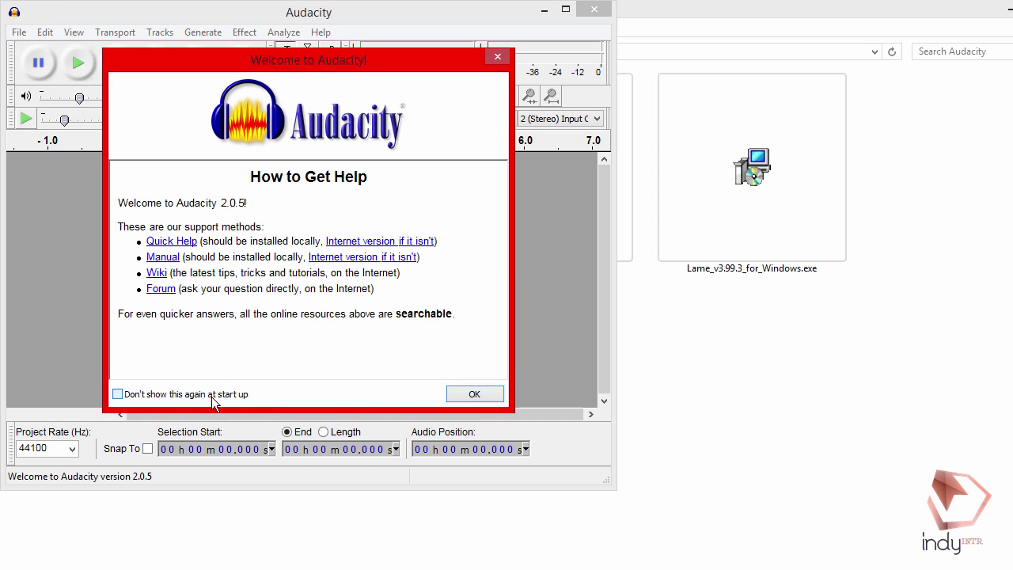
{"action": "left_click", "coordinate": [494, 396]}
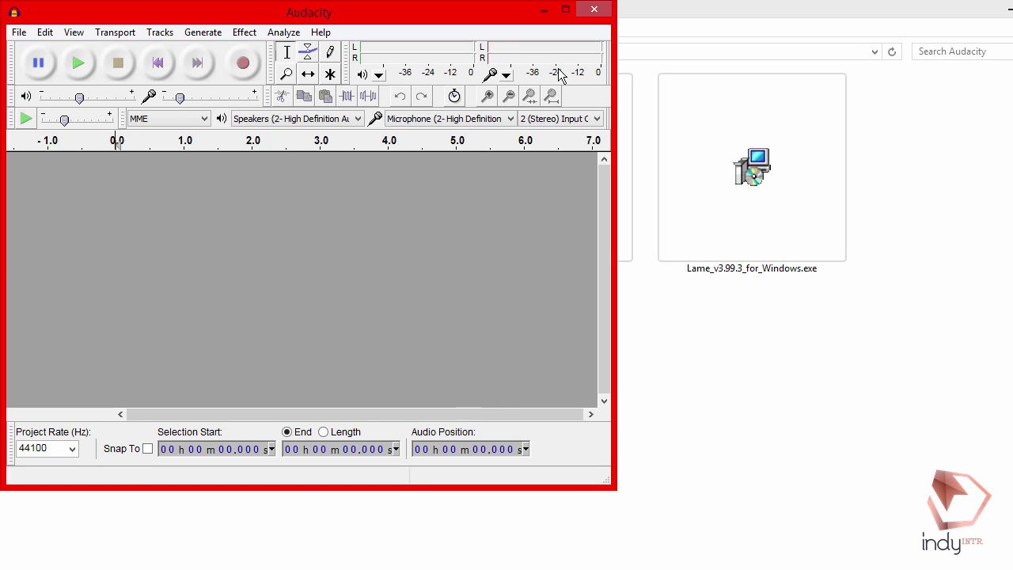
Maximize the window and review the preference pages from Devices through Projects
{"action": "left_click", "coordinate": [567, 12]}
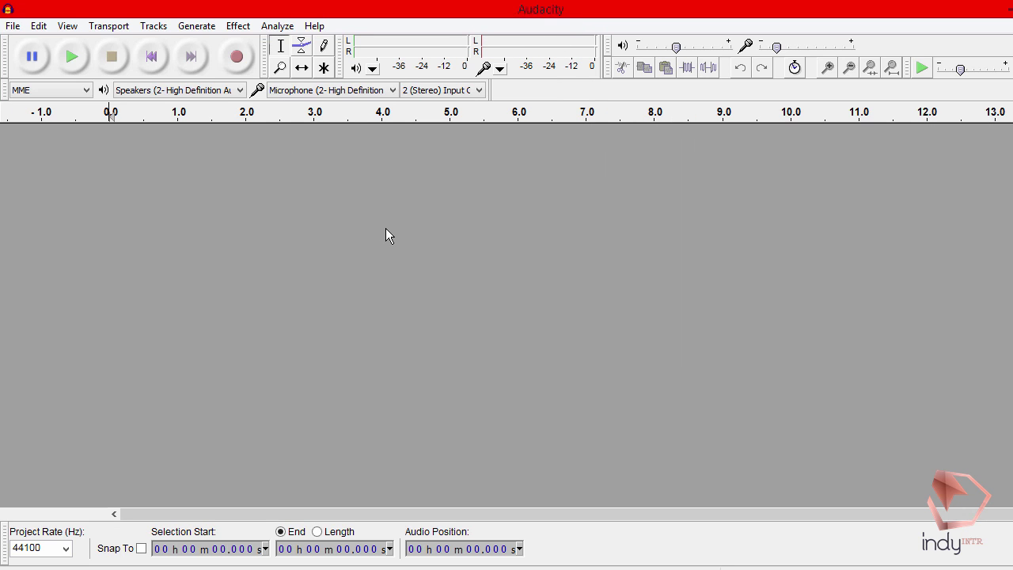
{"action": "left_click", "coordinate": [38, 25]}
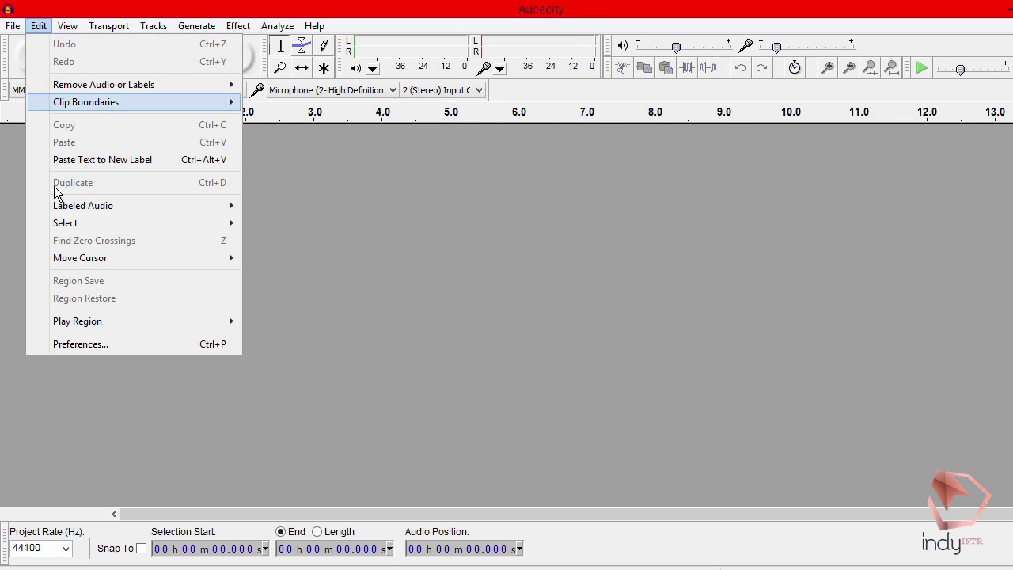
{"action": "left_click", "coordinate": [106, 345]}
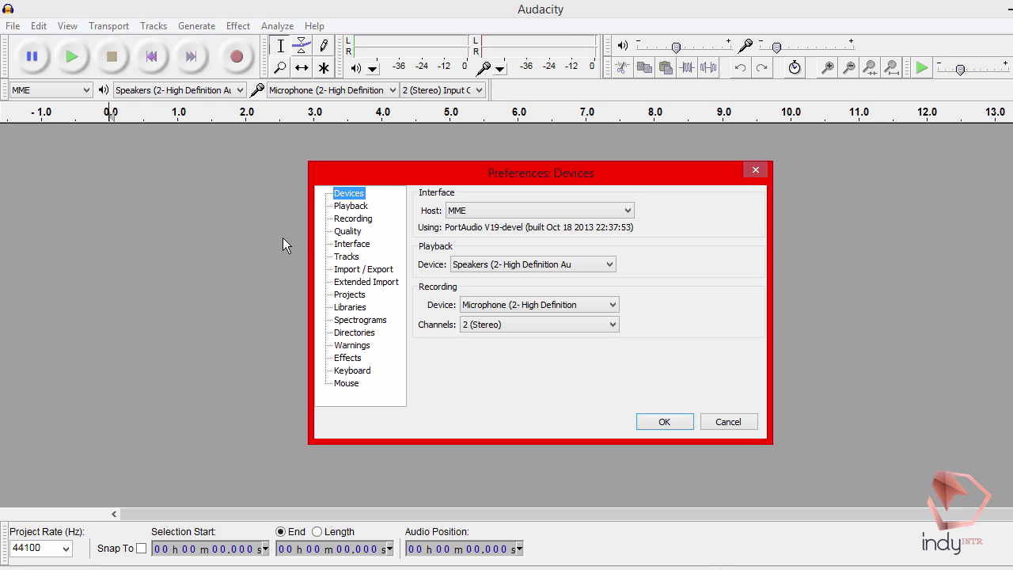
{"action": "left_click", "coordinate": [361, 209]}
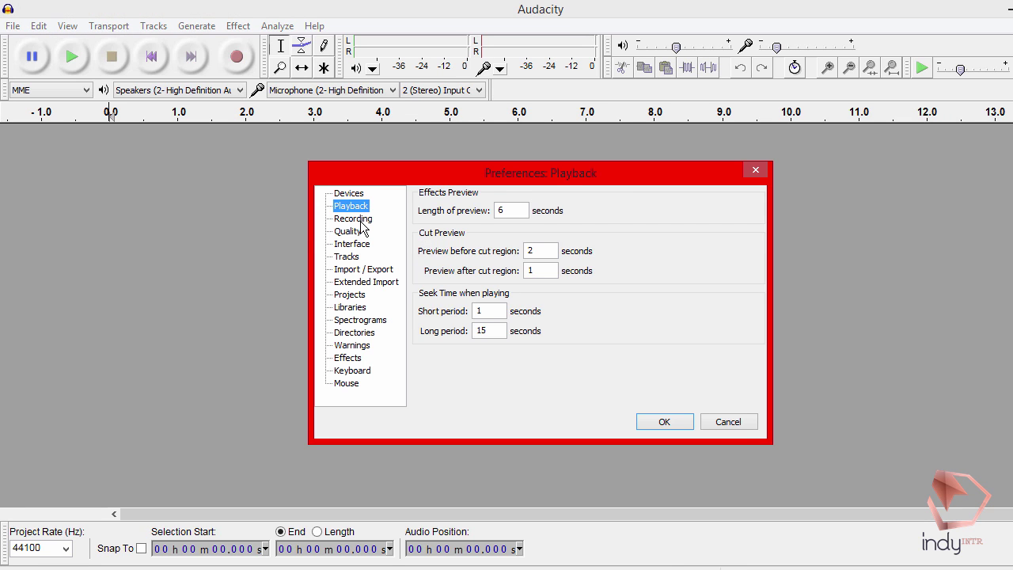
{"action": "left_click", "coordinate": [355, 220]}
{"action": "left_click", "coordinate": [355, 234]}
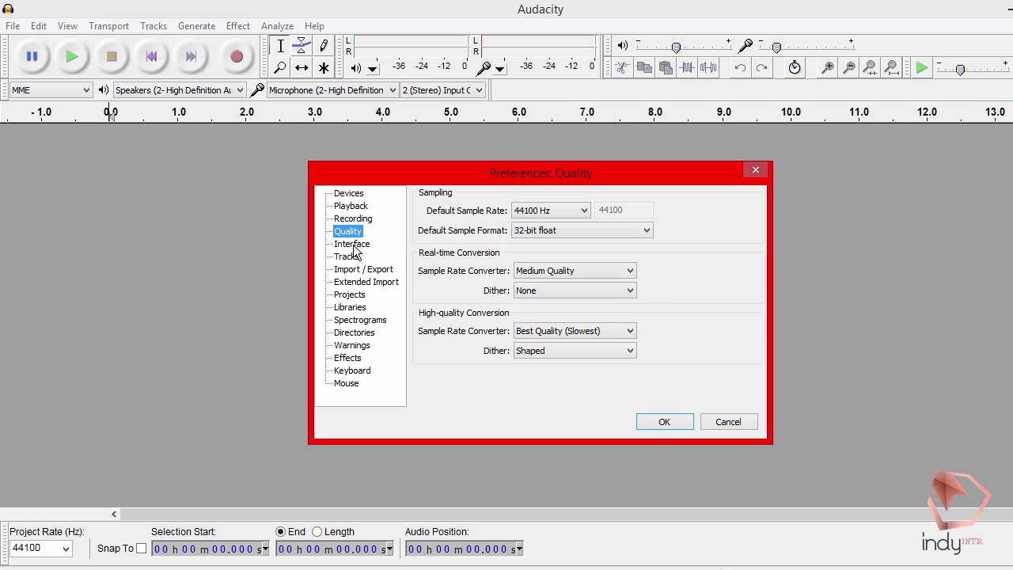
{"action": "left_click", "coordinate": [354, 245]}
{"action": "left_click", "coordinate": [354, 258]}
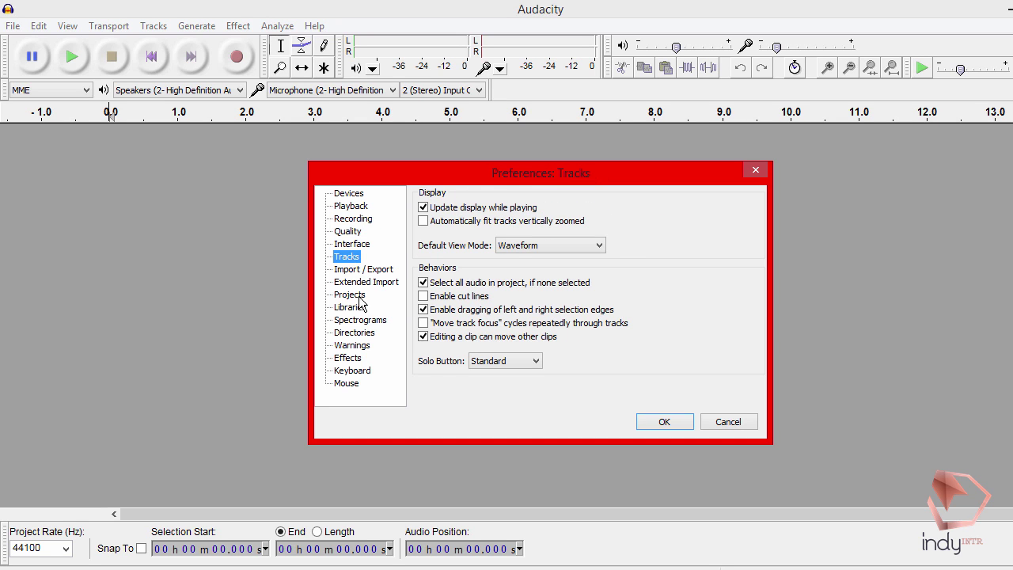
{"action": "left_click", "coordinate": [366, 270]}
{"action": "left_click", "coordinate": [366, 293]}
{"action": "left_click", "coordinate": [364, 283]}
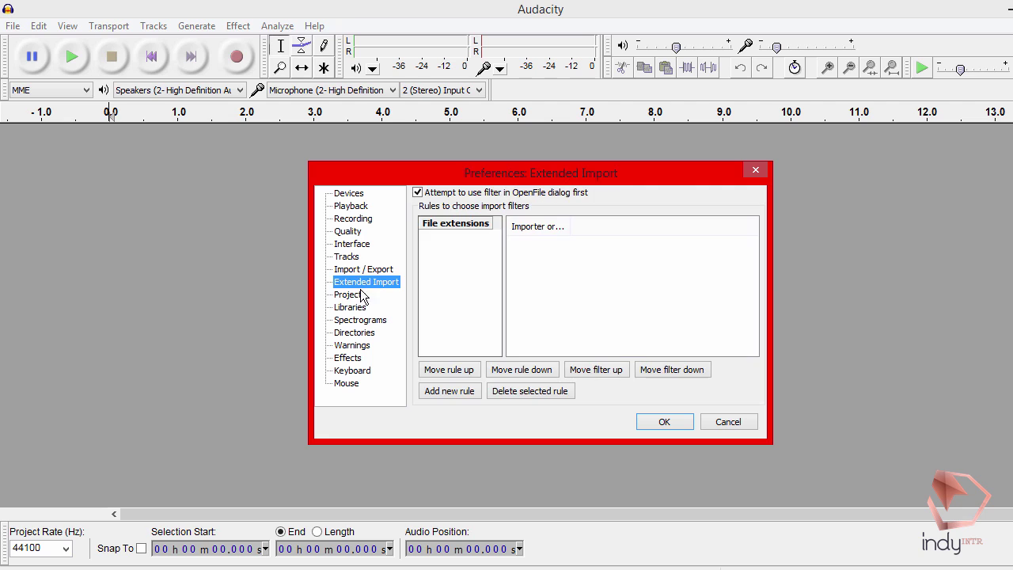
{"action": "left_click", "coordinate": [362, 296]}
Check the FFmpeg library's detection in the Libraries preferences and decline to locate it manually
{"action": "left_click", "coordinate": [355, 309]}
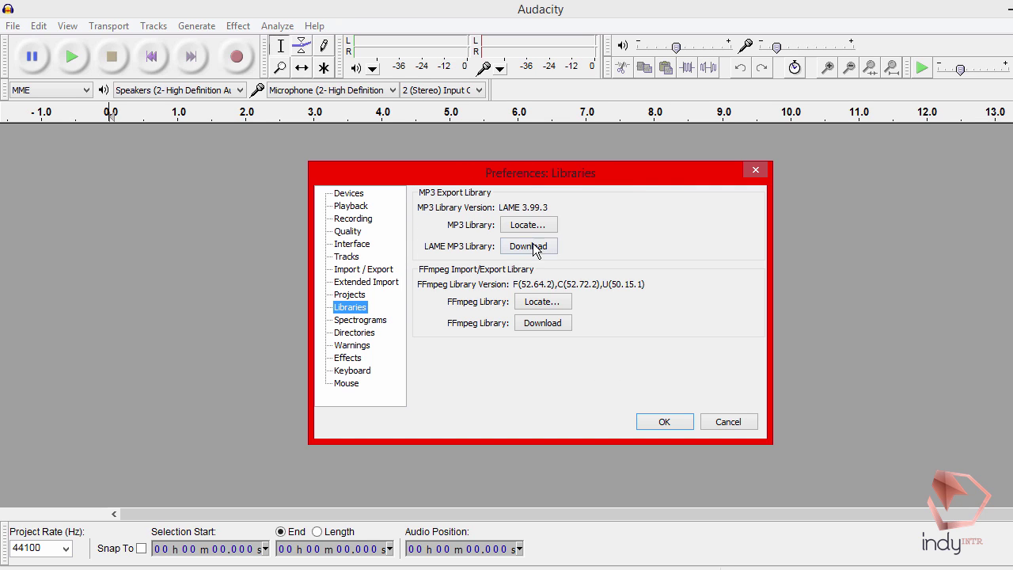
{"action": "left_click", "coordinate": [549, 302]}
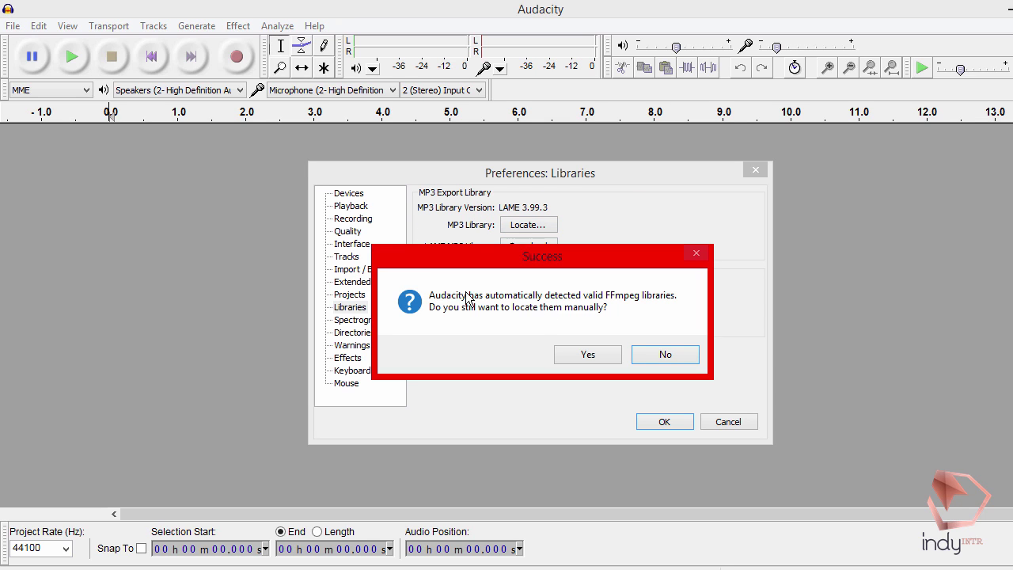
{"action": "left_click", "coordinate": [665, 353]}
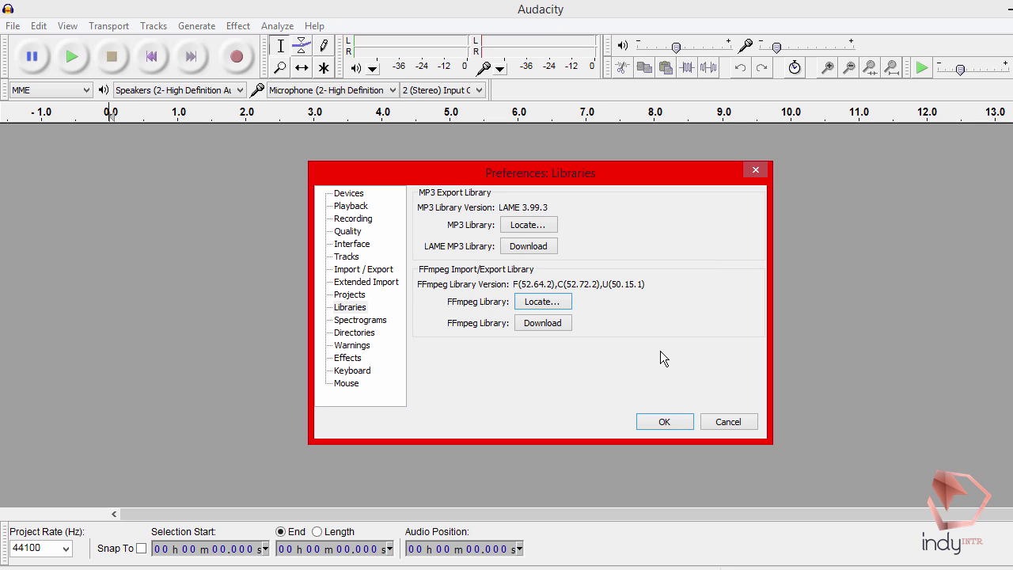
Locate the MP3 library by choosing lame_enc.dll in Program Files (x86)\Audacity\Lame For Audacity, and save the preferences
{"action": "left_click", "coordinate": [528, 225]}
{"action": "left_click", "coordinate": [588, 299]}
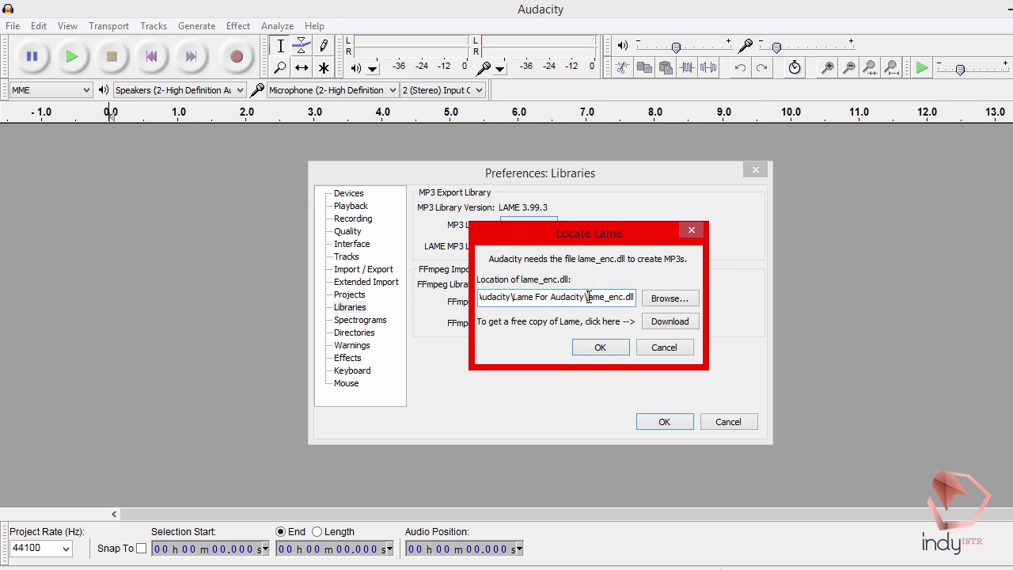
{"action": "left_click", "coordinate": [665, 303]}
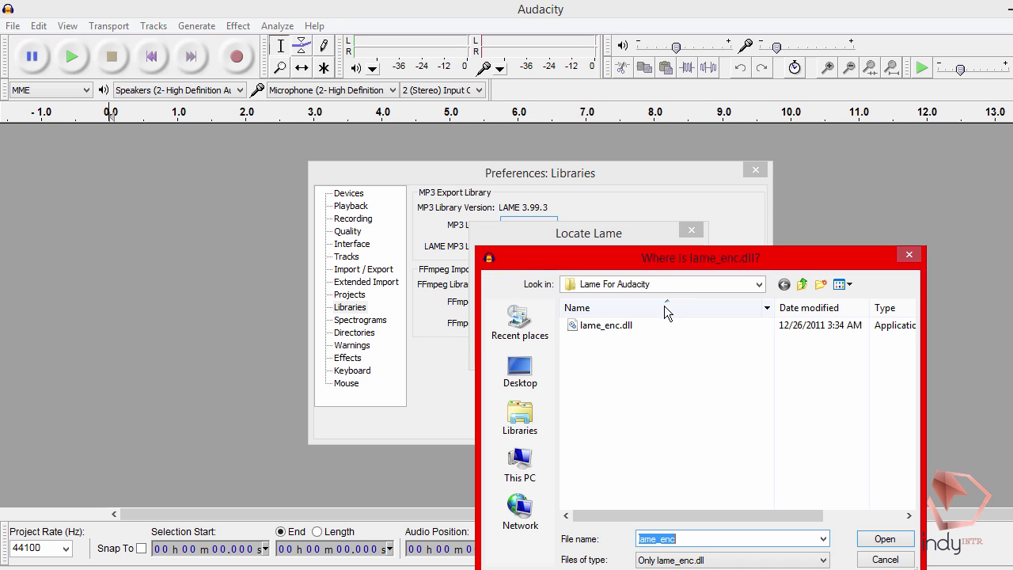
{"action": "left_click", "coordinate": [740, 283]}
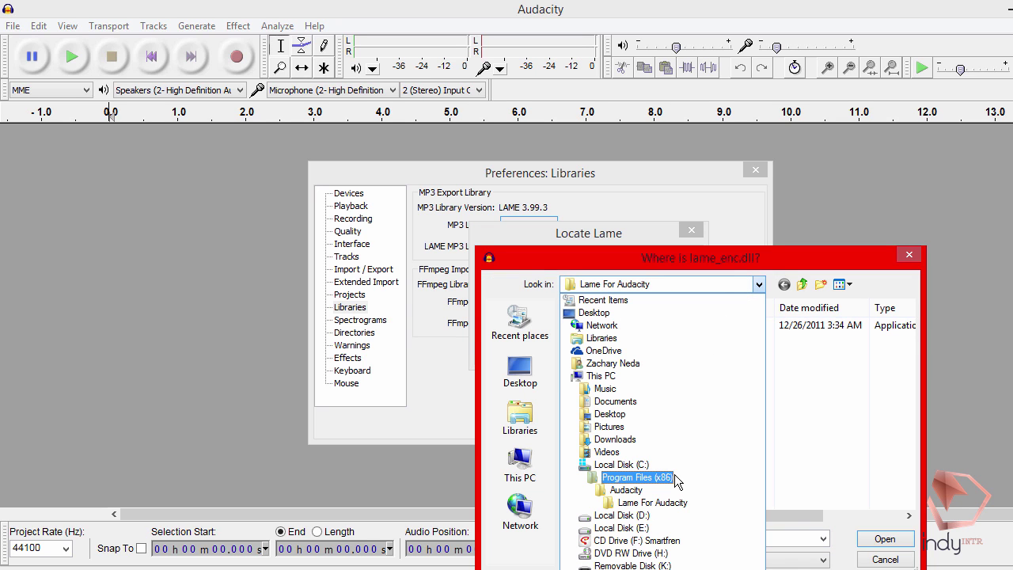
{"action": "left_click", "coordinate": [637, 477]}
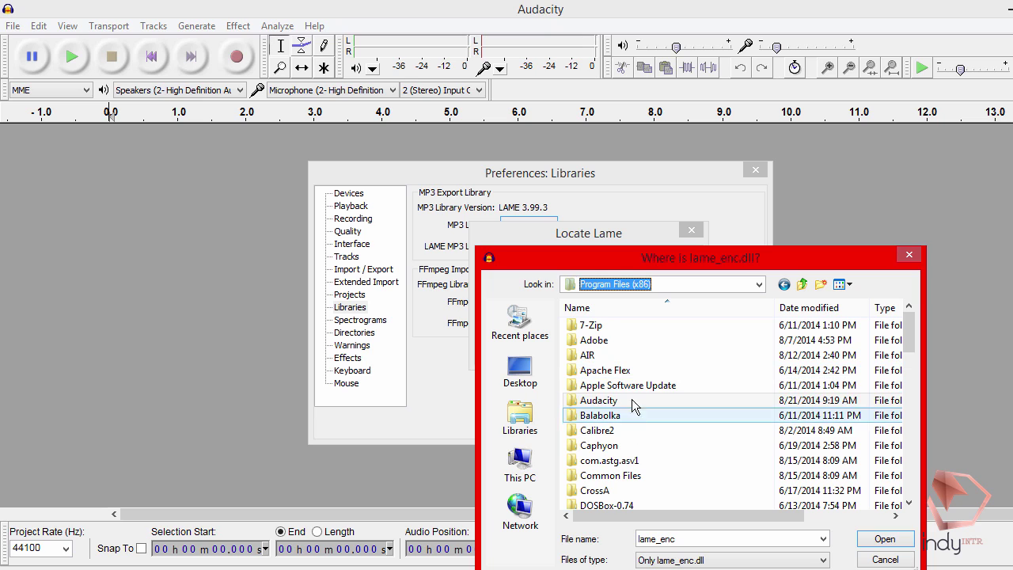
{"action": "double_click", "coordinate": [633, 401]}
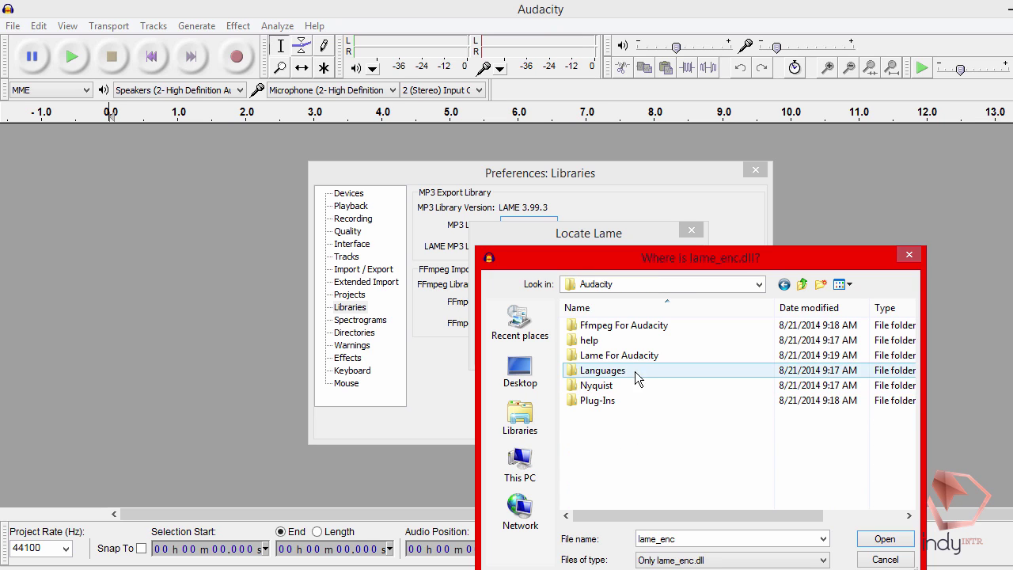
{"action": "double_click", "coordinate": [644, 358]}
{"action": "left_click", "coordinate": [608, 328]}
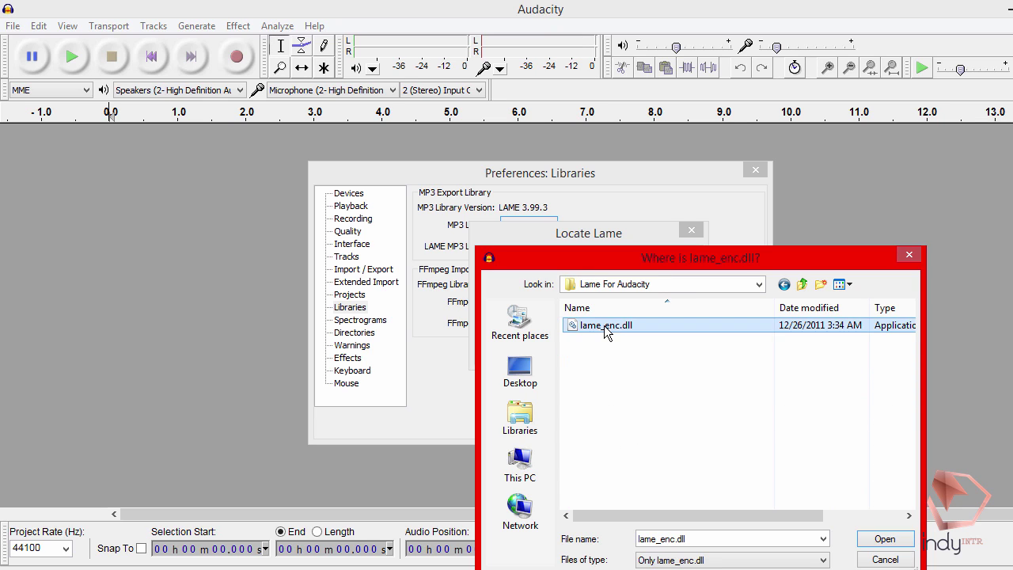
{"action": "left_click_drag", "start_coordinate": [655, 260], "coordinate": [455, 170]}
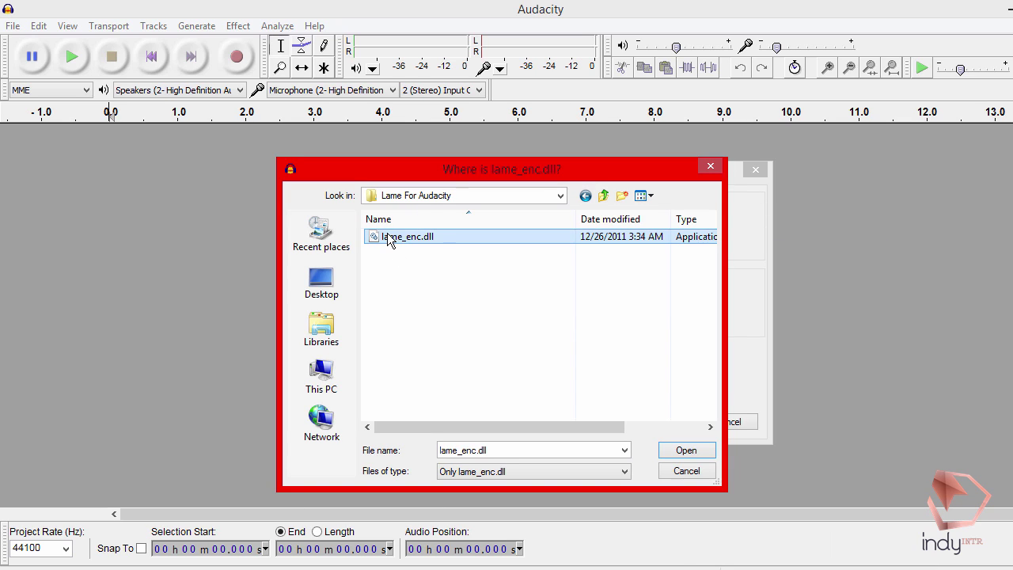
{"action": "left_click", "coordinate": [685, 450]}
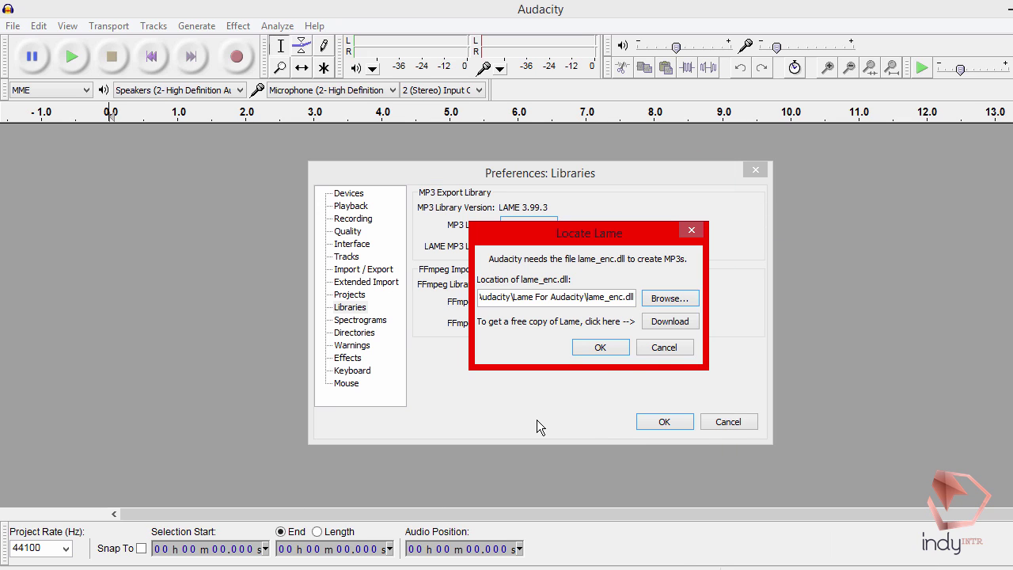
{"action": "left_click", "coordinate": [610, 347]}
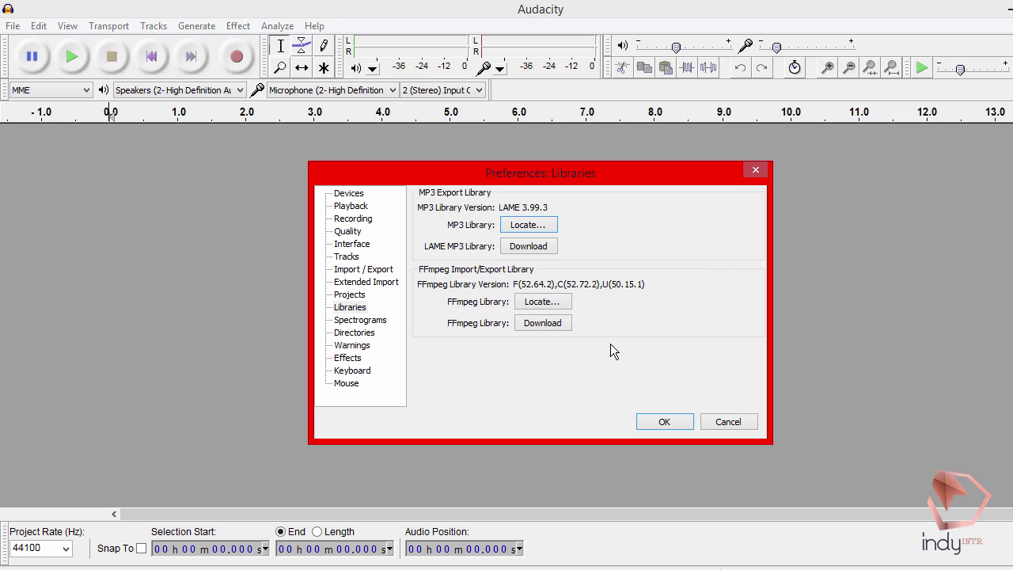
{"action": "left_click", "coordinate": [678, 421]}
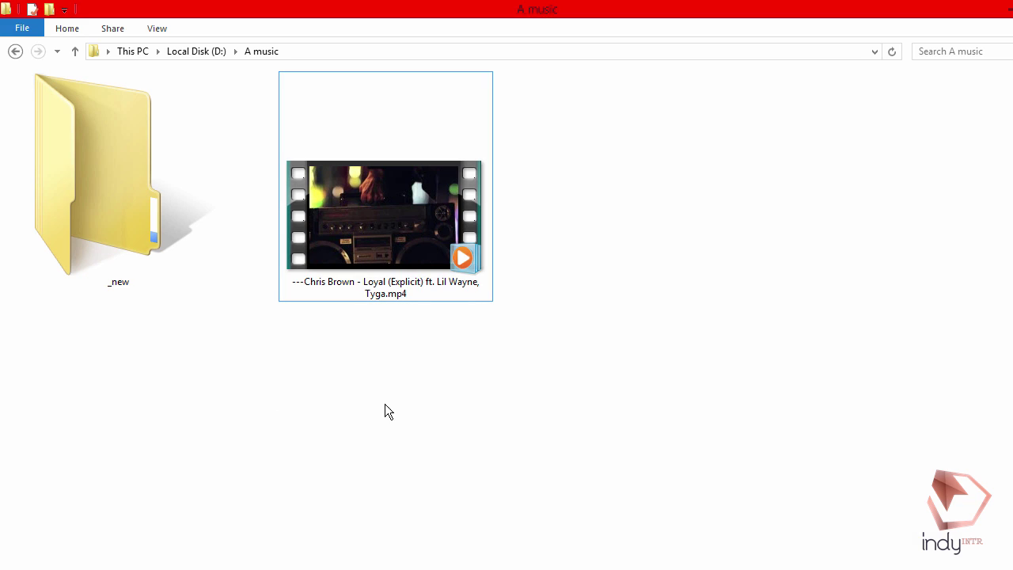
Preview the Chris Brown - Loyal MP4 from D:\A music at several points and close the player
{"action": "double_click", "coordinate": [453, 235]}
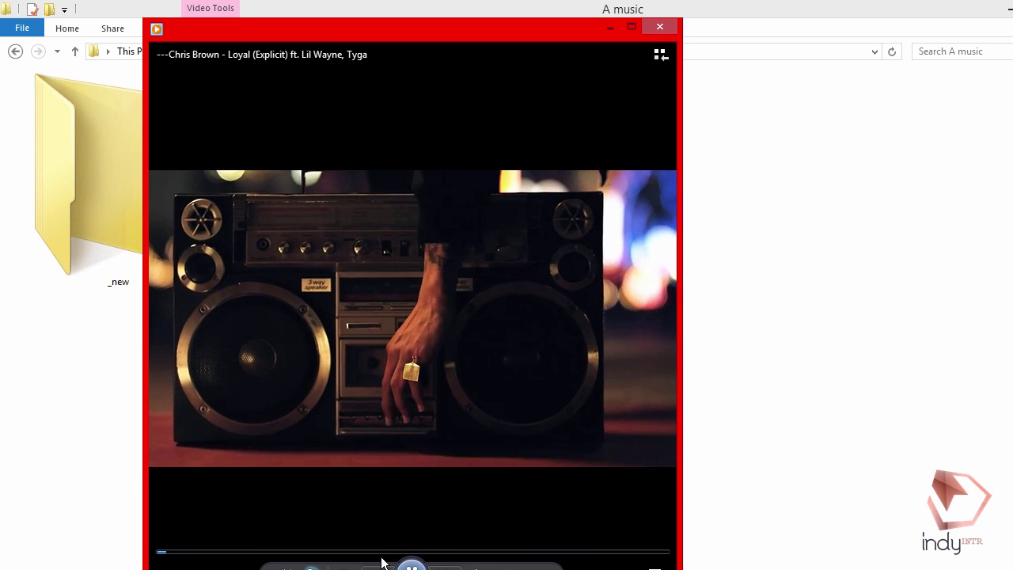
{"action": "left_click", "coordinate": [380, 553]}
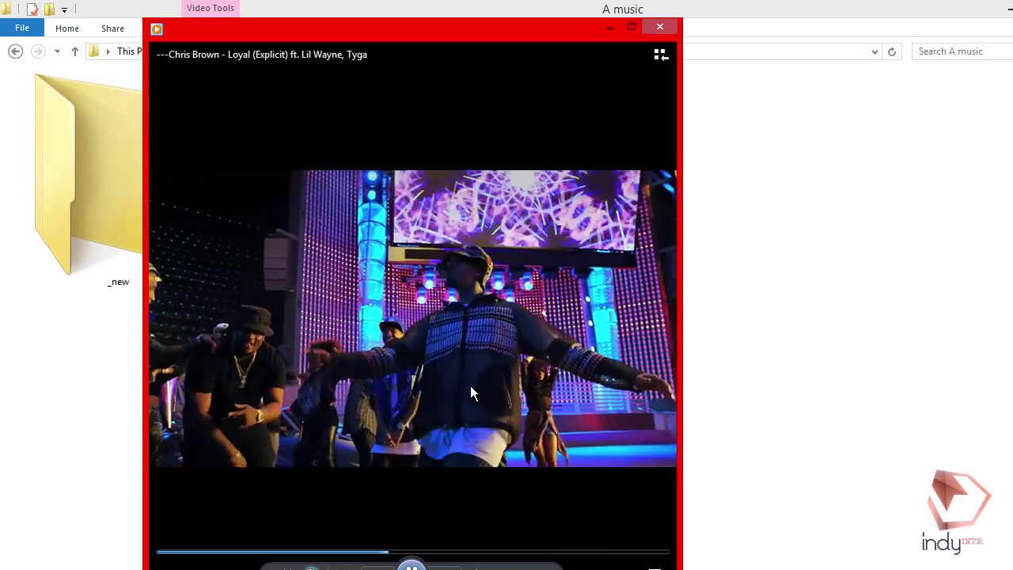
{"action": "left_click", "coordinate": [511, 553]}
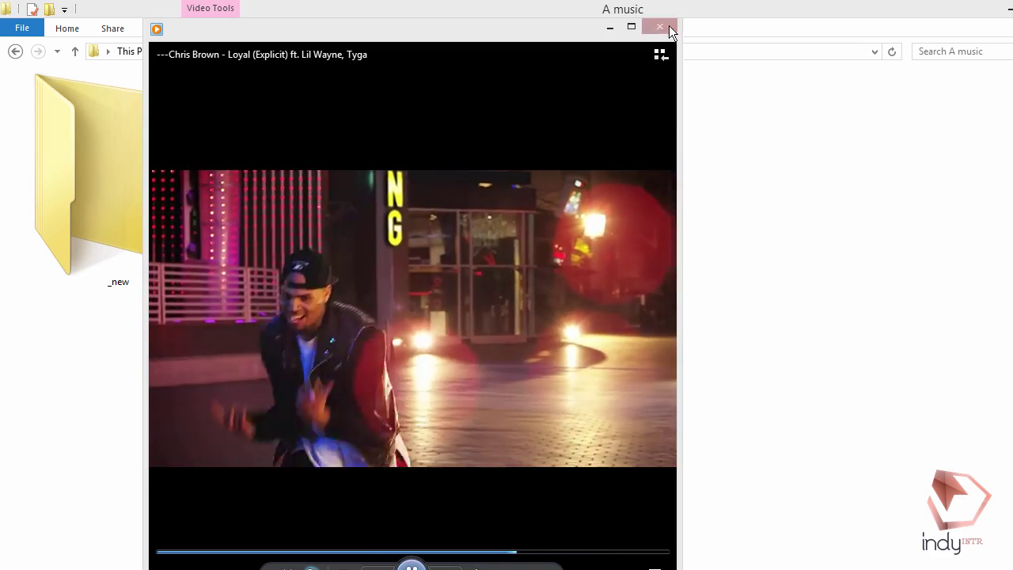
{"action": "left_click", "coordinate": [660, 28]}
Import the Loyal MP4's audio into Audacity and delete the silence at the start of the track
{"action": "left_click_drag", "start_coordinate": [375, 187], "coordinate": [344, 342]}
{"action": "left_click_drag", "start_coordinate": [337, 273], "coordinate": [336, 273]}
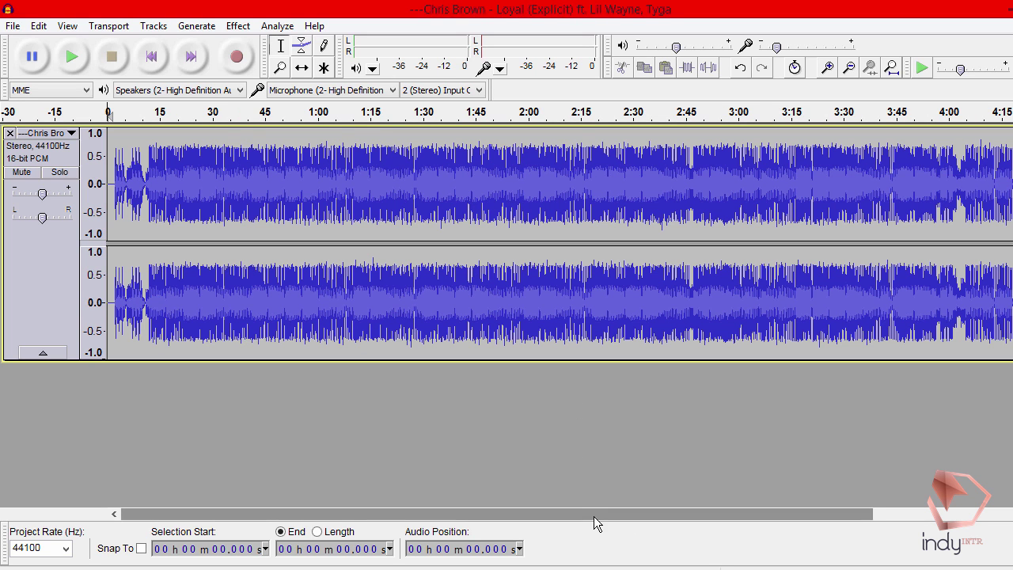
{"action": "left_click_drag", "start_coordinate": [113, 187], "coordinate": [93, 188]}
{"action": "key", "text": "Delete"}
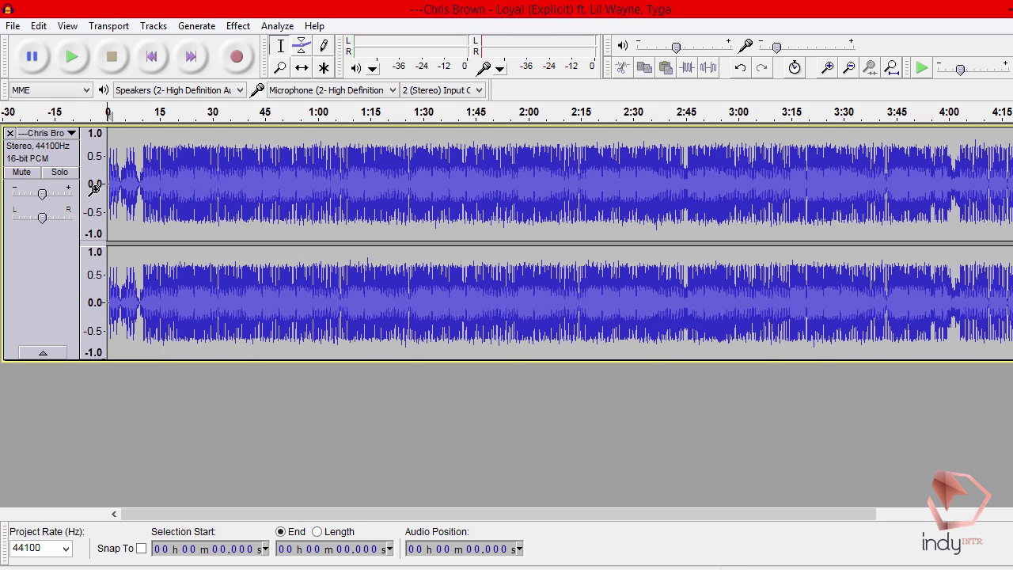
Select the entire audio track and look over the available effects without applying one
{"action": "key", "text": "ctrl+a"}
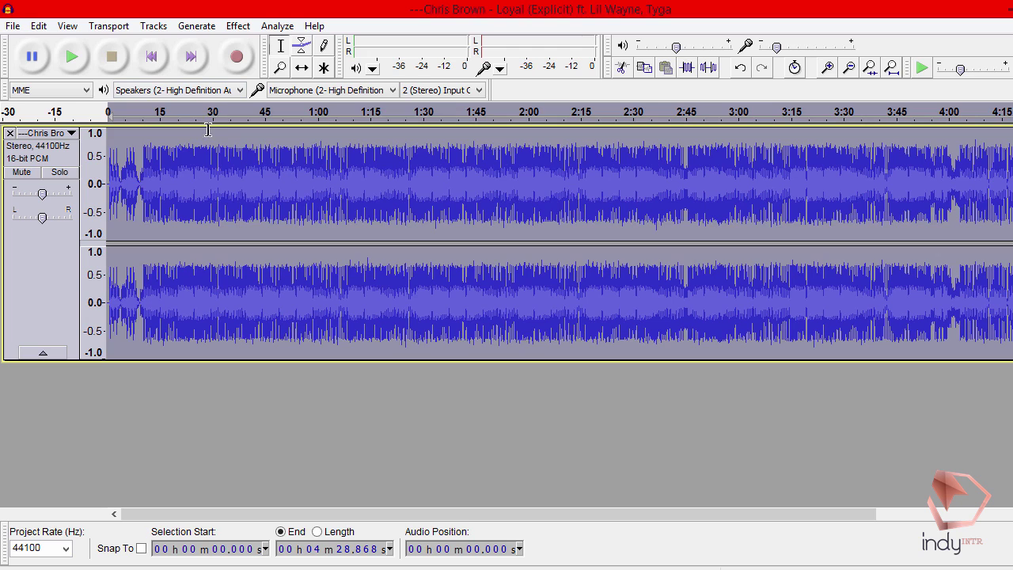
{"action": "left_click", "coordinate": [238, 26]}
{"action": "left_click", "coordinate": [688, 459]}
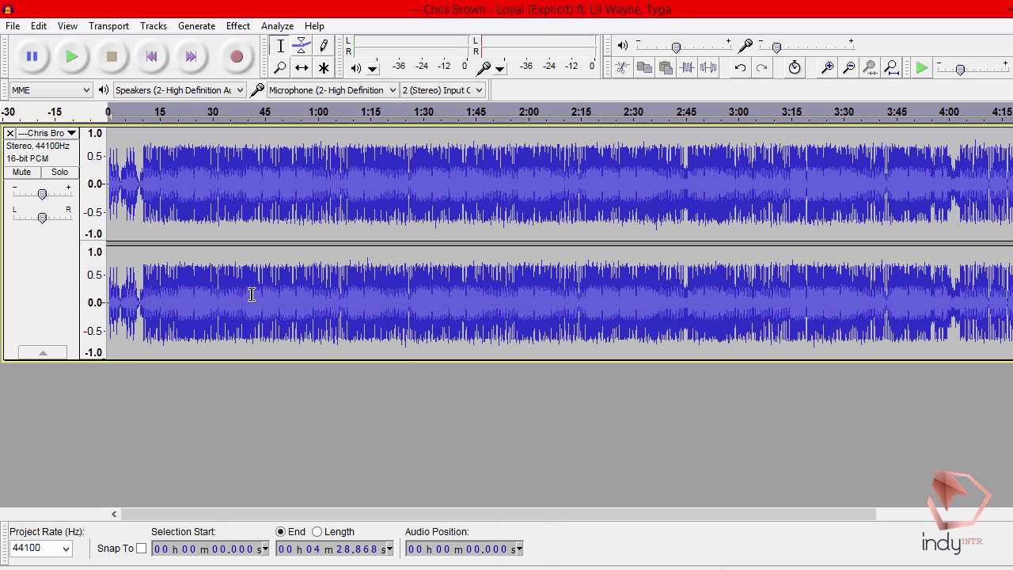
{"action": "left_click", "coordinate": [12, 26]}
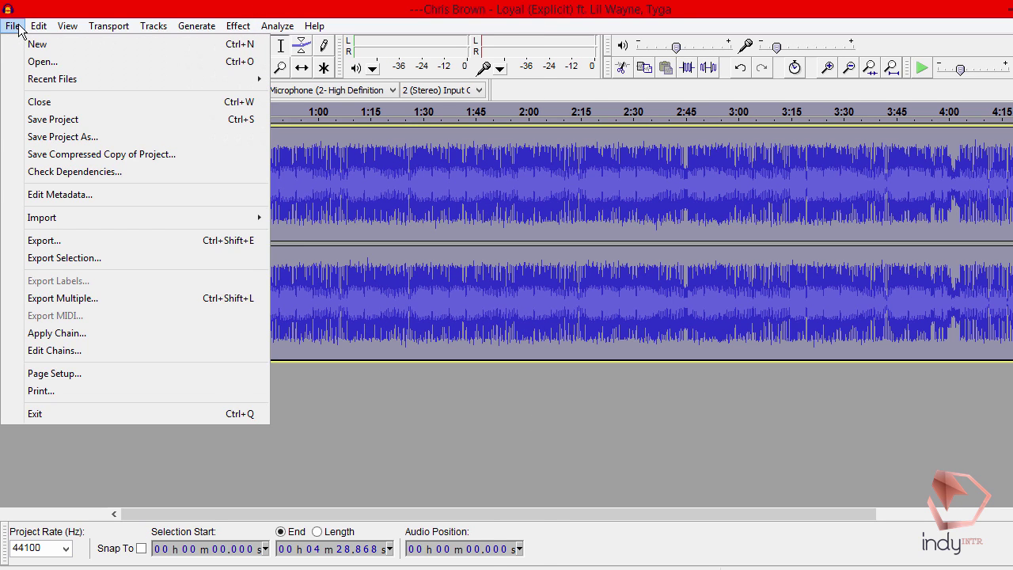
{"action": "left_click", "coordinate": [83, 239]}
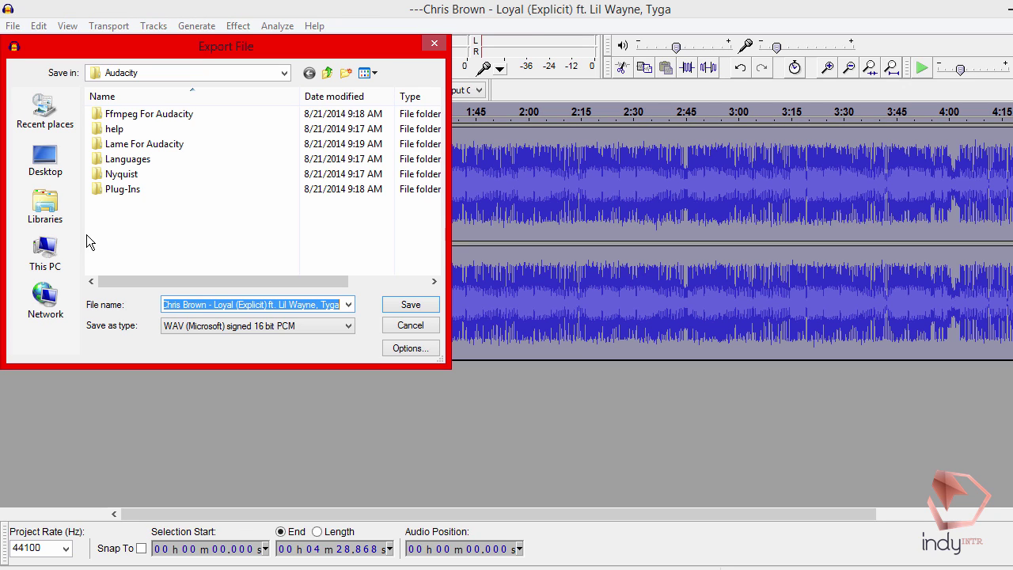
{"action": "left_click", "coordinate": [45, 254]}
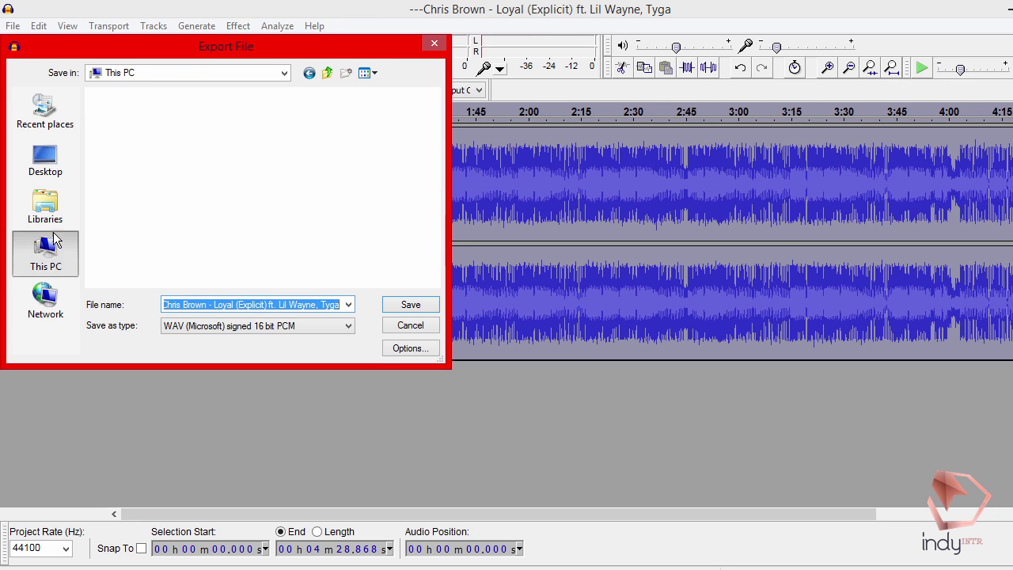
{"action": "left_click_drag", "start_coordinate": [437, 141], "coordinate": [438, 212]}
{"action": "double_click", "coordinate": [213, 212]}
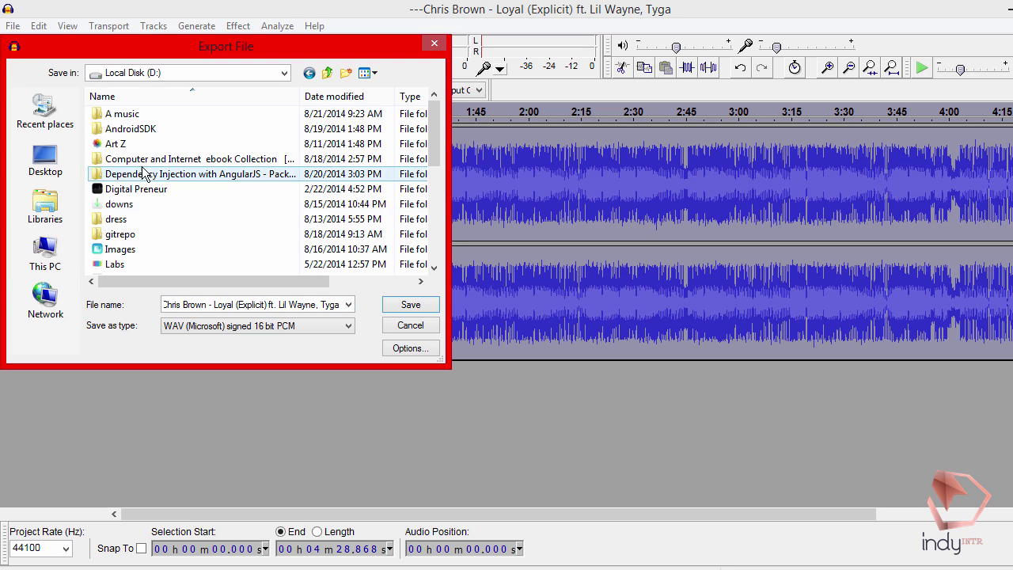
{"action": "double_click", "coordinate": [161, 116]}
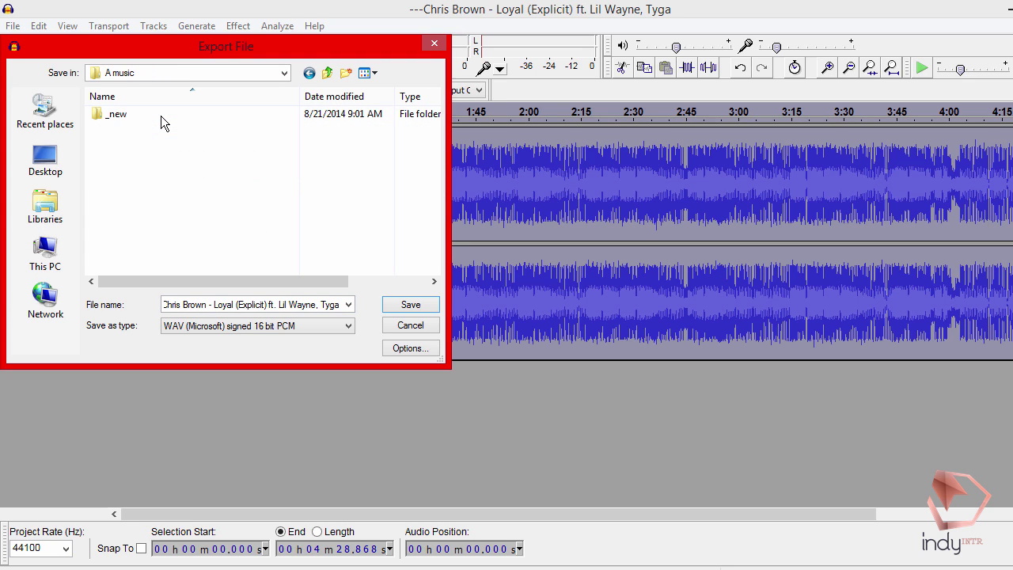
{"action": "left_click", "coordinate": [310, 303]}
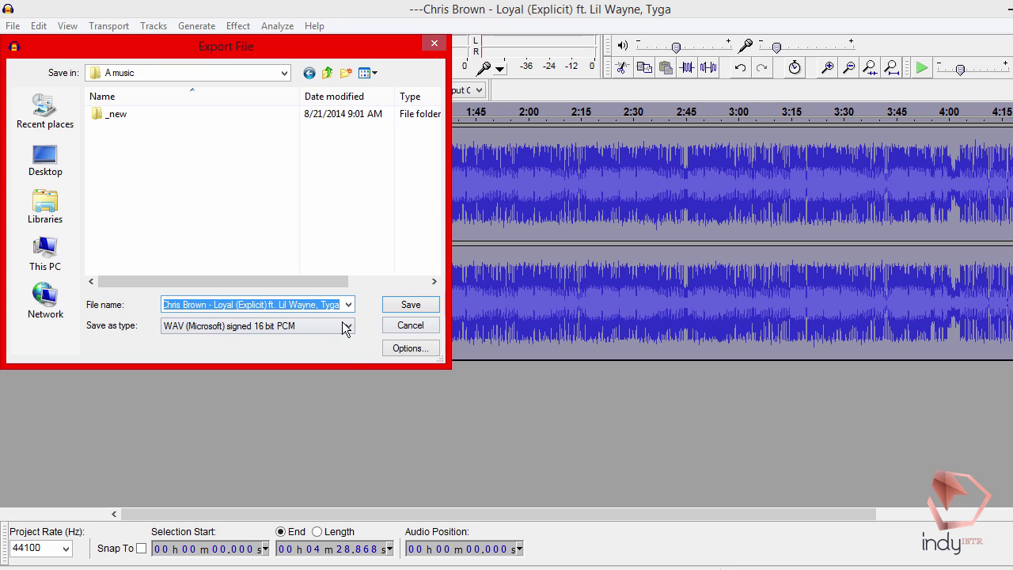
{"action": "left_click", "coordinate": [309, 326]}
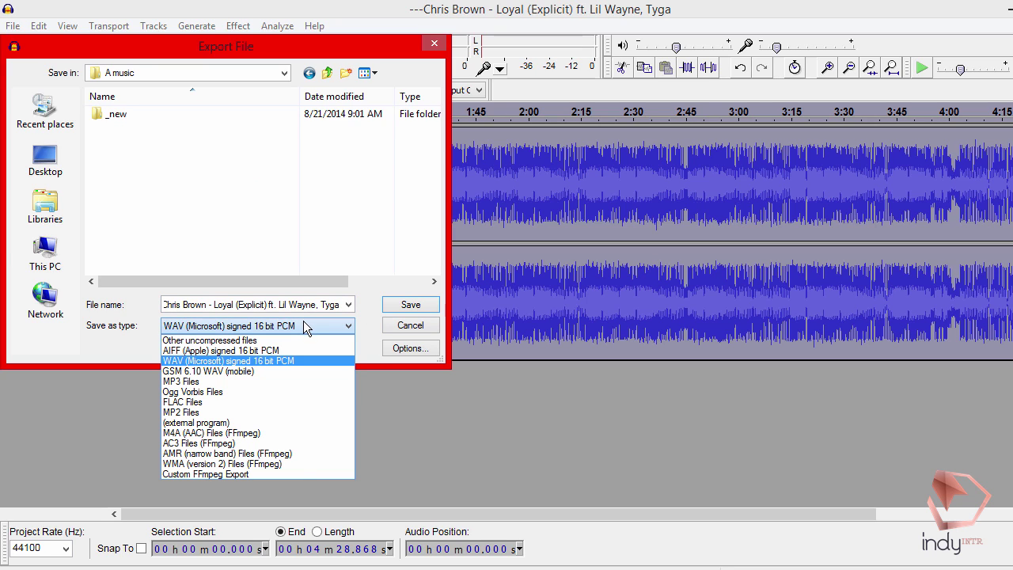
{"action": "left_click", "coordinate": [265, 381]}
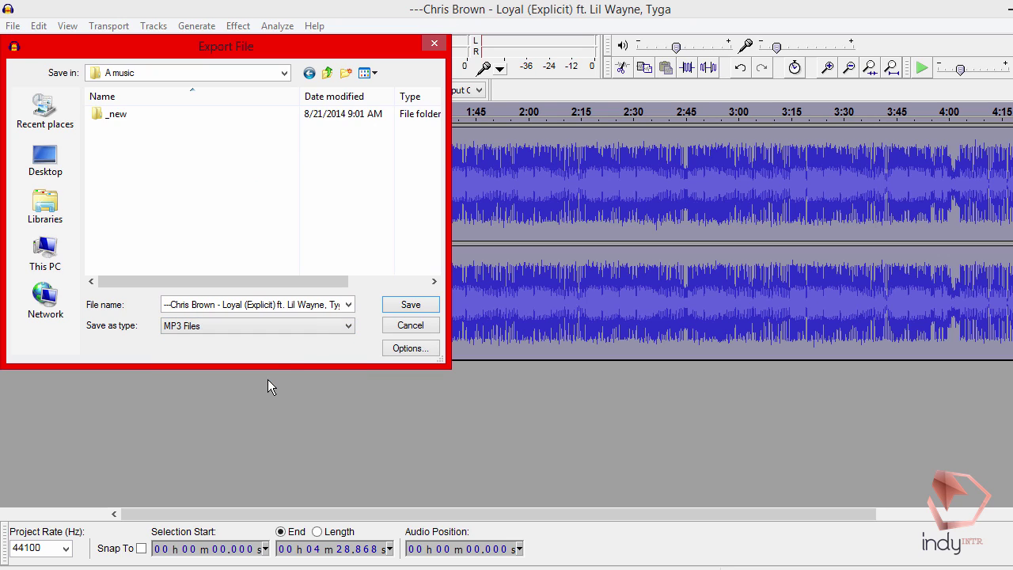
{"action": "left_click", "coordinate": [294, 303]}
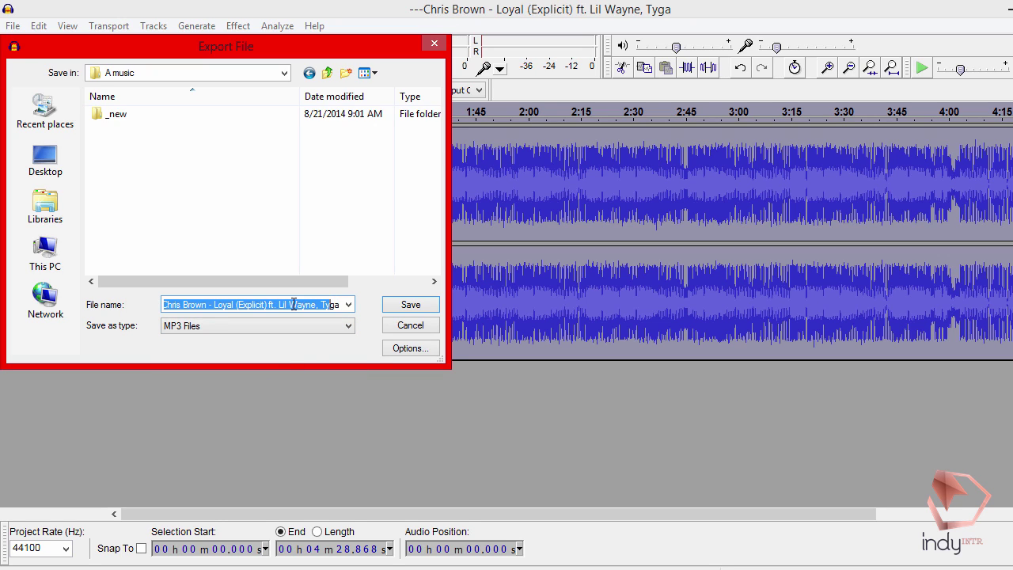
{"action": "type", "text": "Loyal.mp3"}
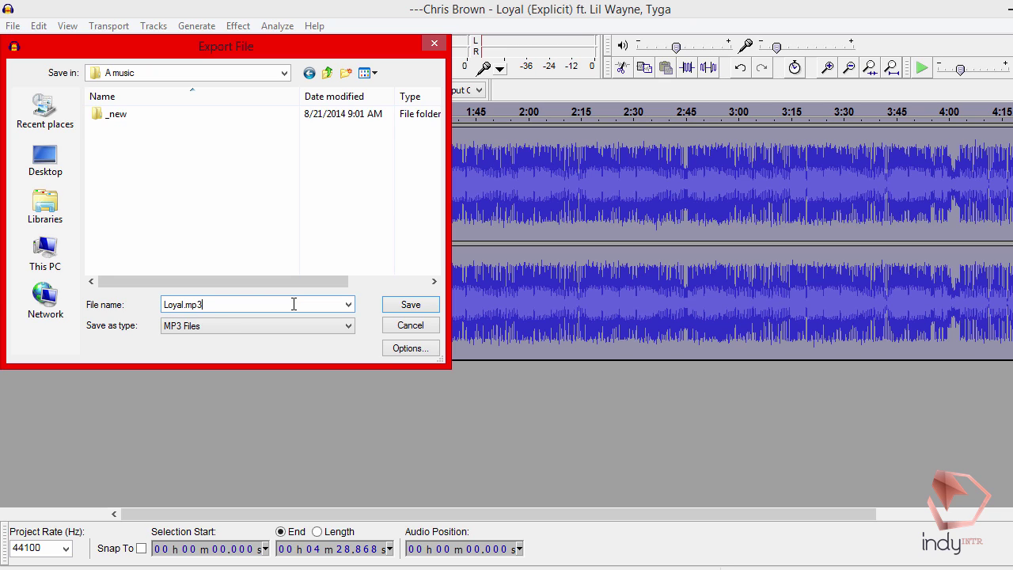
{"action": "left_click", "coordinate": [435, 308]}
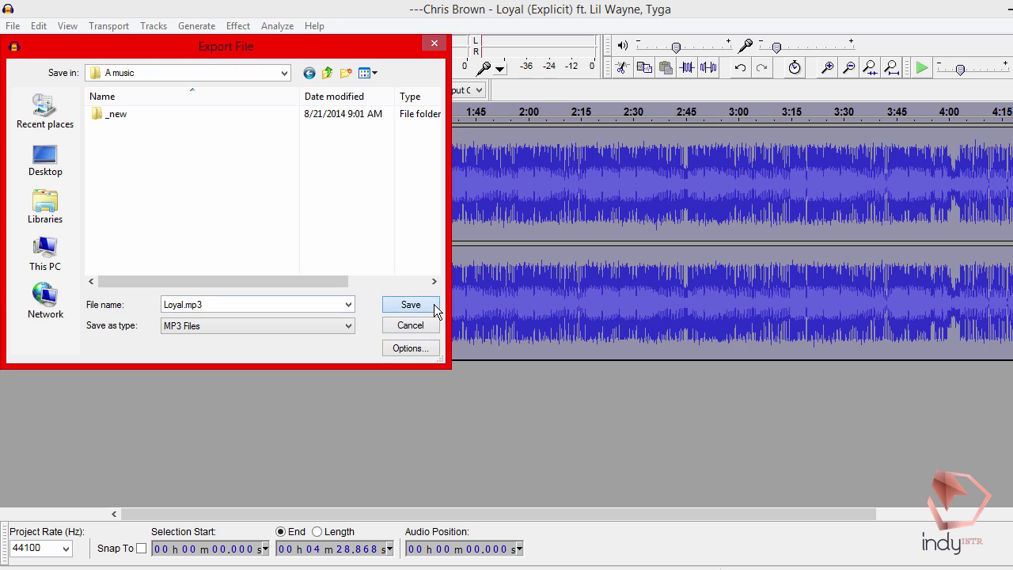
{"action": "left_click_drag", "start_coordinate": [622, 156], "coordinate": [496, 117]}
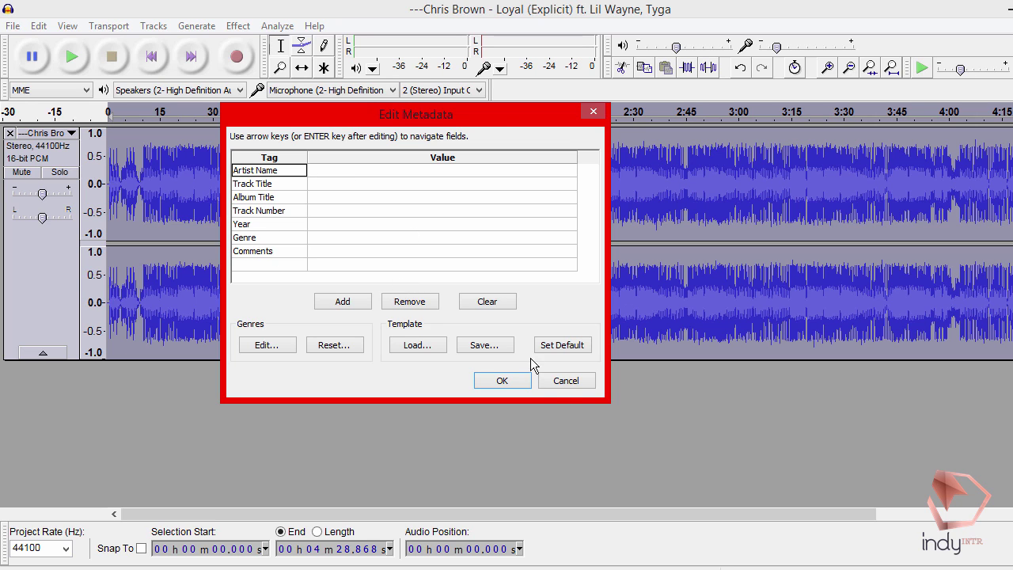
{"action": "left_click", "coordinate": [565, 381]}
Start exporting the track as an MP3 file named Loyal.mp3 in the A music folder on drive D
{"action": "left_click", "coordinate": [24, 29]}
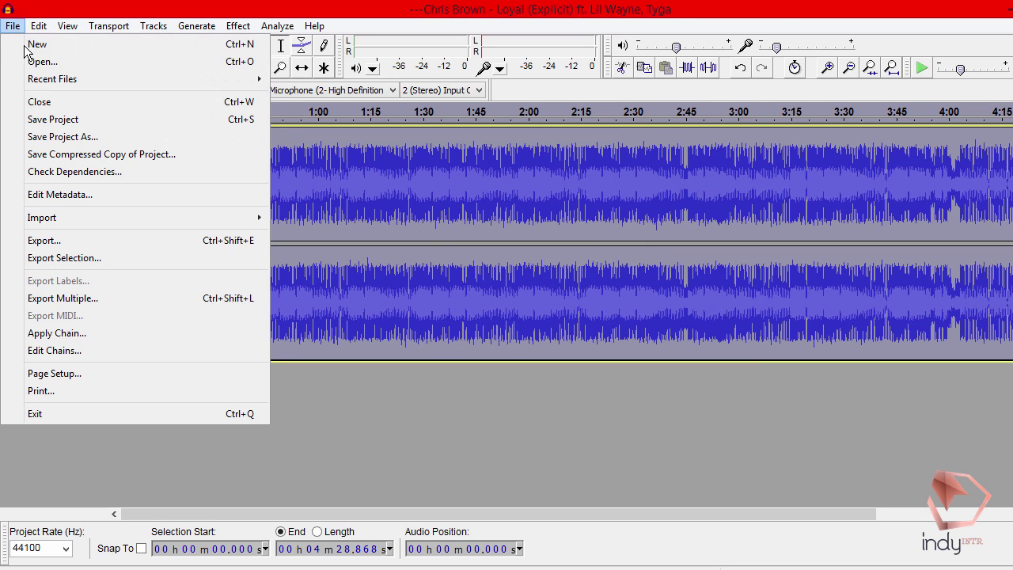
{"action": "left_click", "coordinate": [97, 245]}
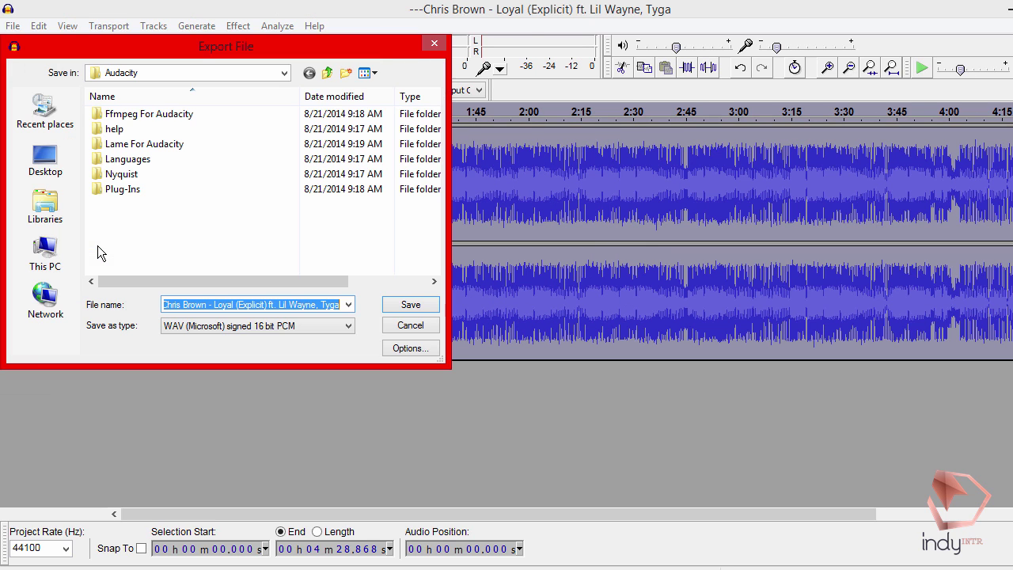
{"action": "left_click", "coordinate": [343, 325]}
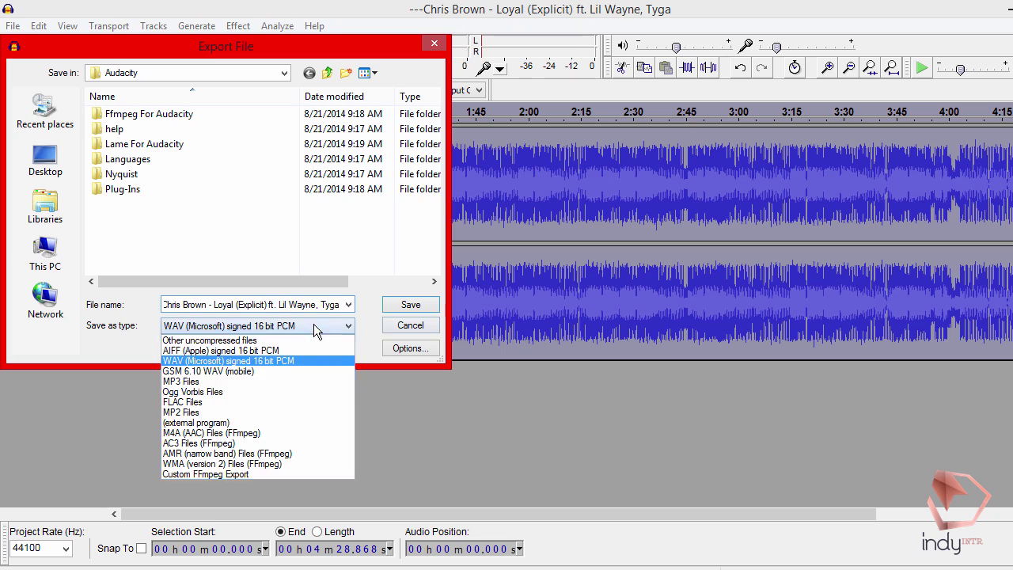
{"action": "left_click", "coordinate": [273, 381]}
{"action": "left_click", "coordinate": [56, 253]}
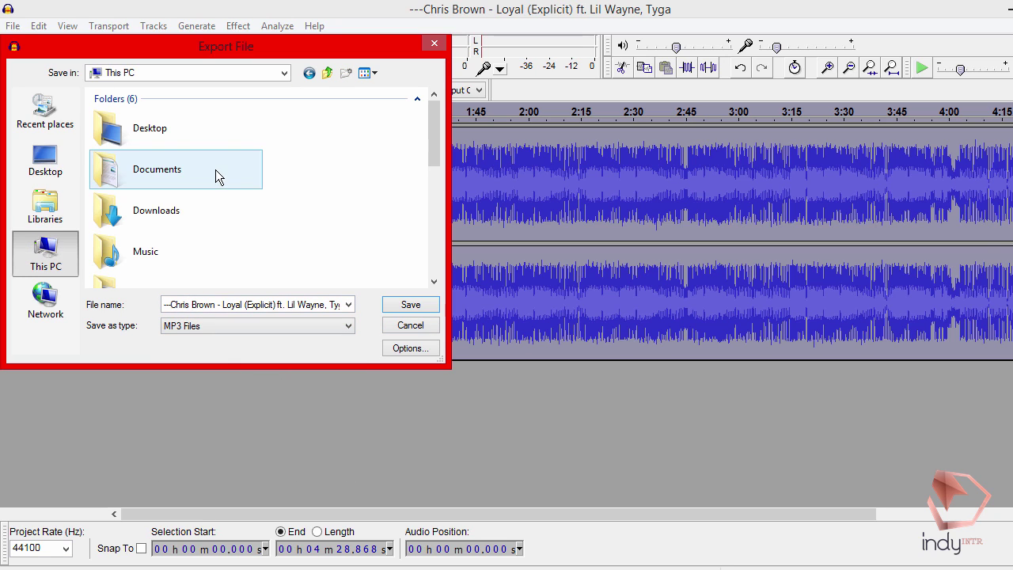
{"action": "left_click_drag", "start_coordinate": [435, 145], "coordinate": [420, 218]}
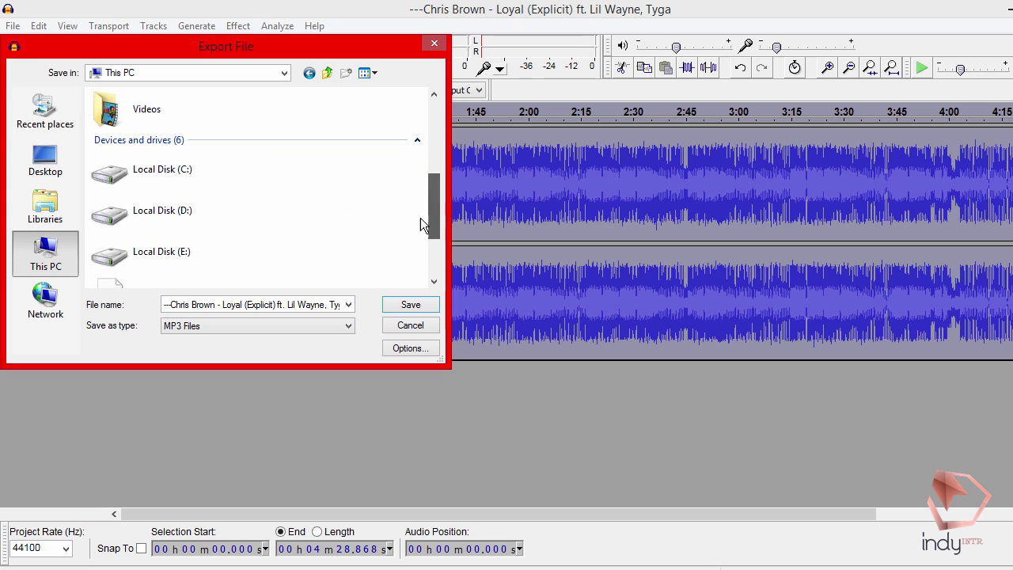
{"action": "double_click", "coordinate": [213, 215]}
{"action": "double_click", "coordinate": [196, 116]}
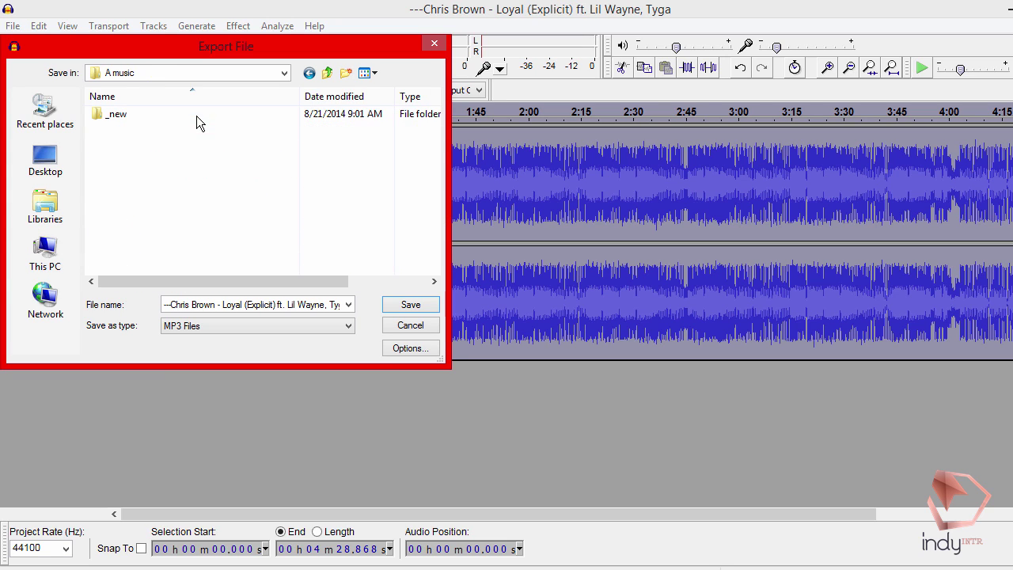
{"action": "left_click", "coordinate": [284, 307]}
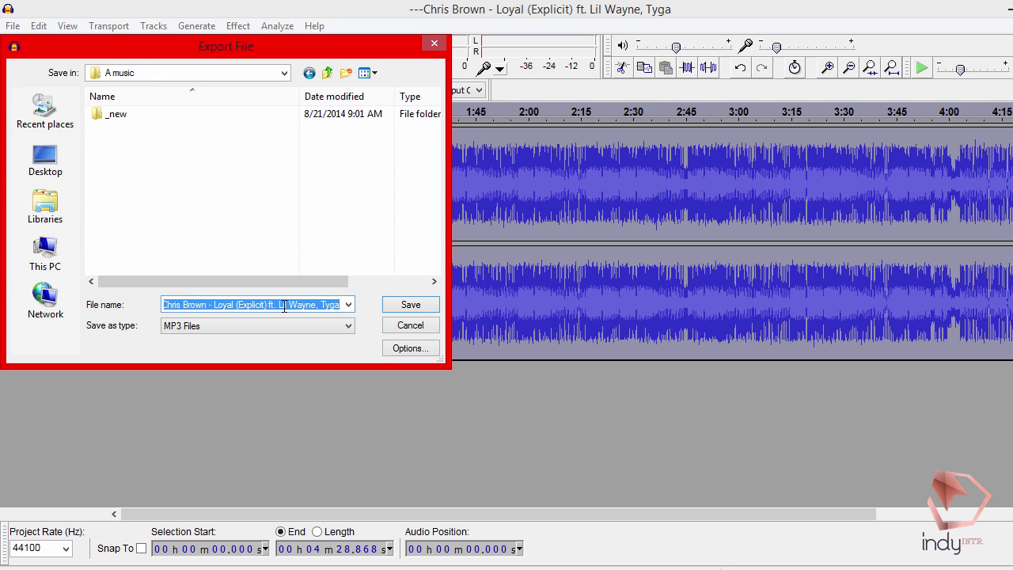
{"action": "type", "text": "Loyal.mp3"}
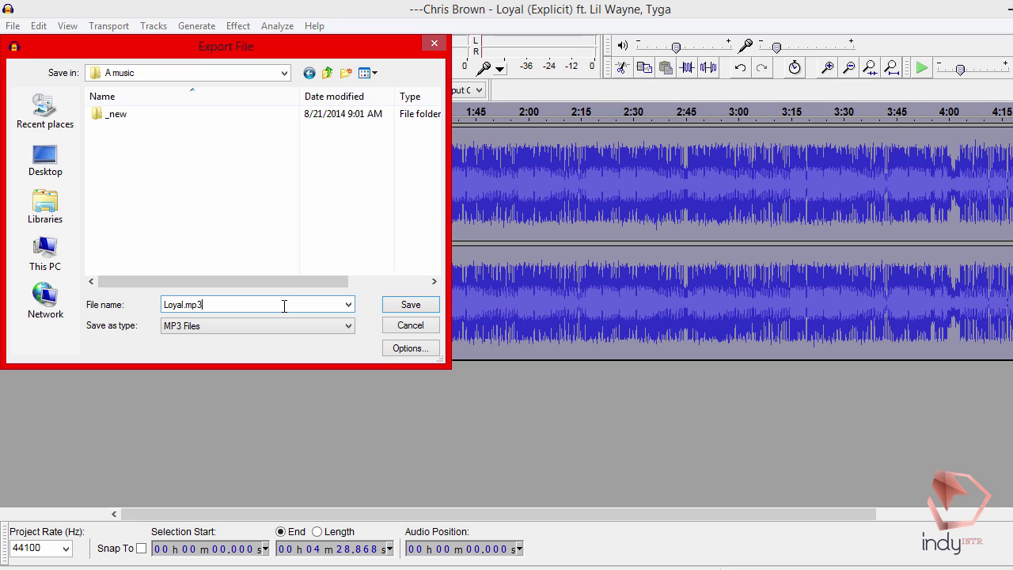
Open the MP3 export options and set the constant bit rate quality to 320 kbps
{"action": "left_click", "coordinate": [418, 349]}
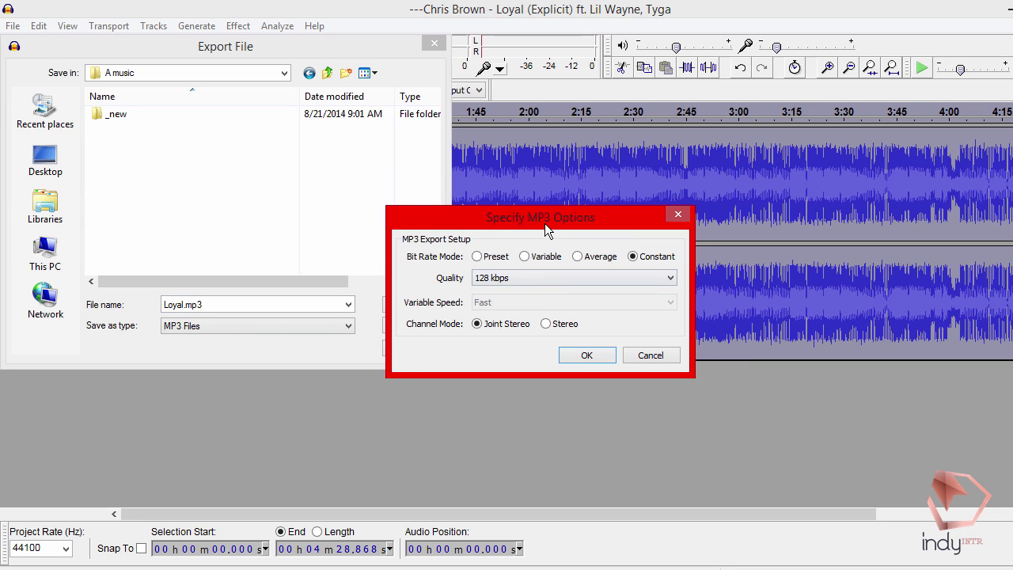
{"action": "left_click_drag", "start_coordinate": [545, 228], "coordinate": [459, 166]}
{"action": "left_click", "coordinate": [418, 229]}
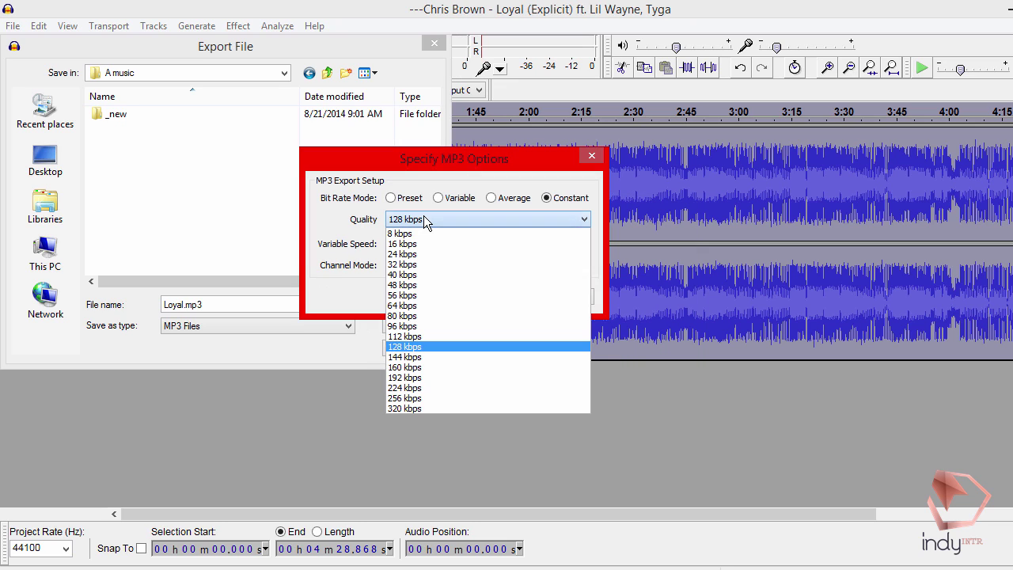
{"action": "left_click", "coordinate": [420, 407]}
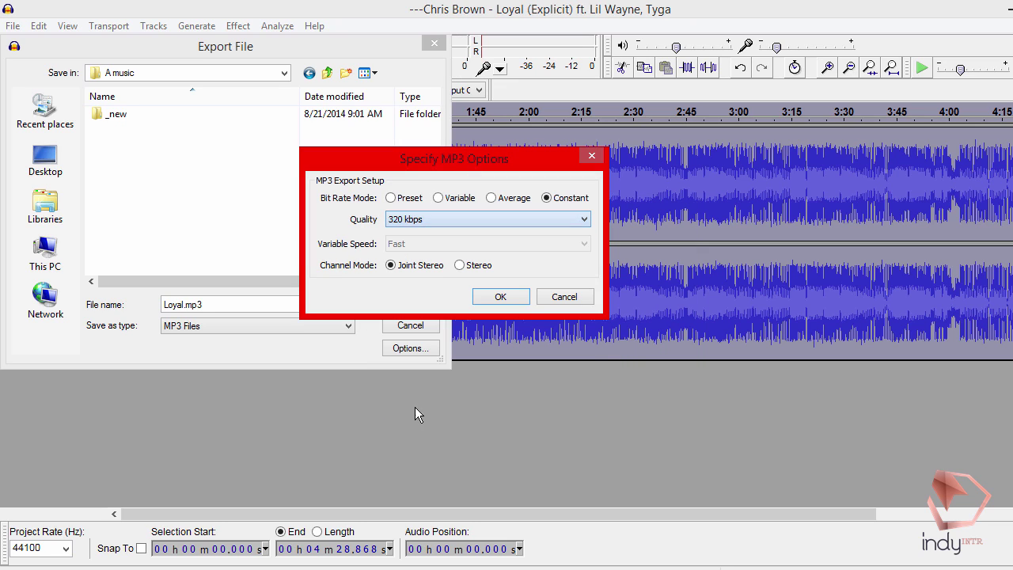
Try the Preset and Variable bit rate modes, look over their speed and quality choices, and switch back to Constant
{"action": "left_click", "coordinate": [405, 199]}
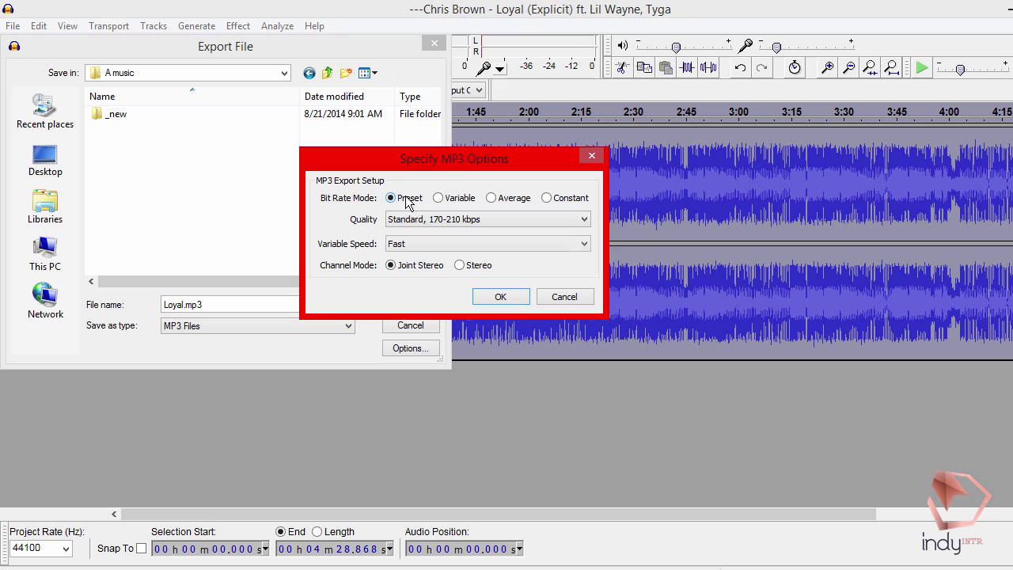
{"action": "left_click", "coordinate": [449, 245]}
{"action": "left_click", "coordinate": [450, 253]}
{"action": "left_click", "coordinate": [459, 199]}
{"action": "left_click", "coordinate": [452, 220]}
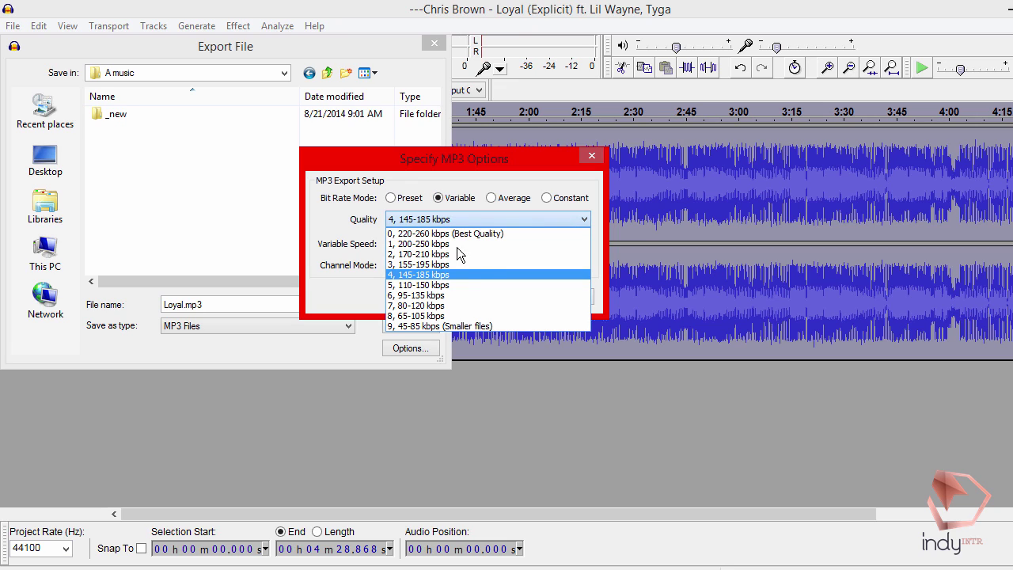
{"action": "left_click", "coordinate": [548, 203]}
{"action": "left_click", "coordinate": [549, 199]}
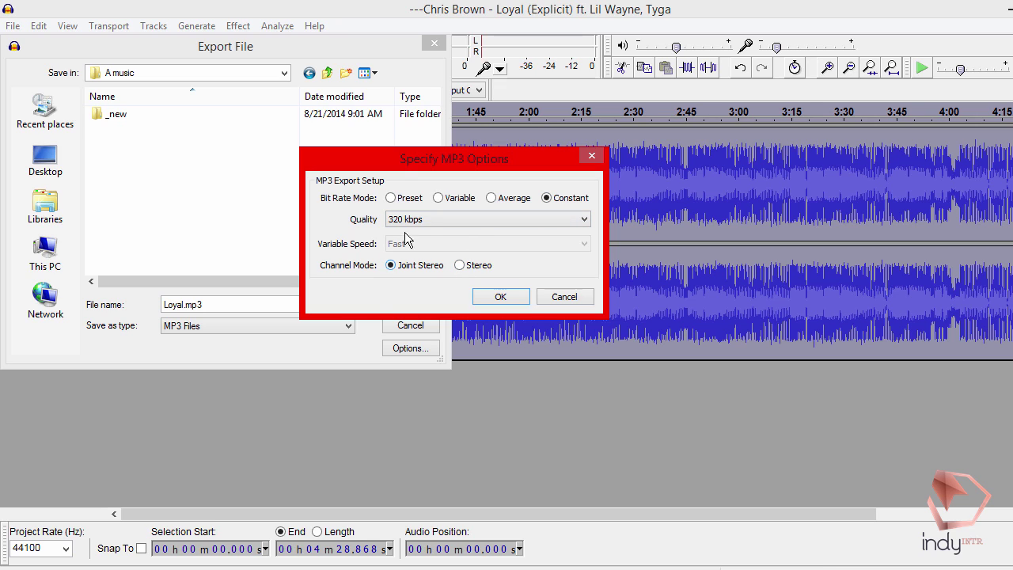
Accept the MP3 options with the 320 kbps quality and save the export to reach the metadata editor
{"action": "left_click", "coordinate": [425, 220]}
{"action": "left_click", "coordinate": [425, 222]}
{"action": "left_click", "coordinate": [498, 296]}
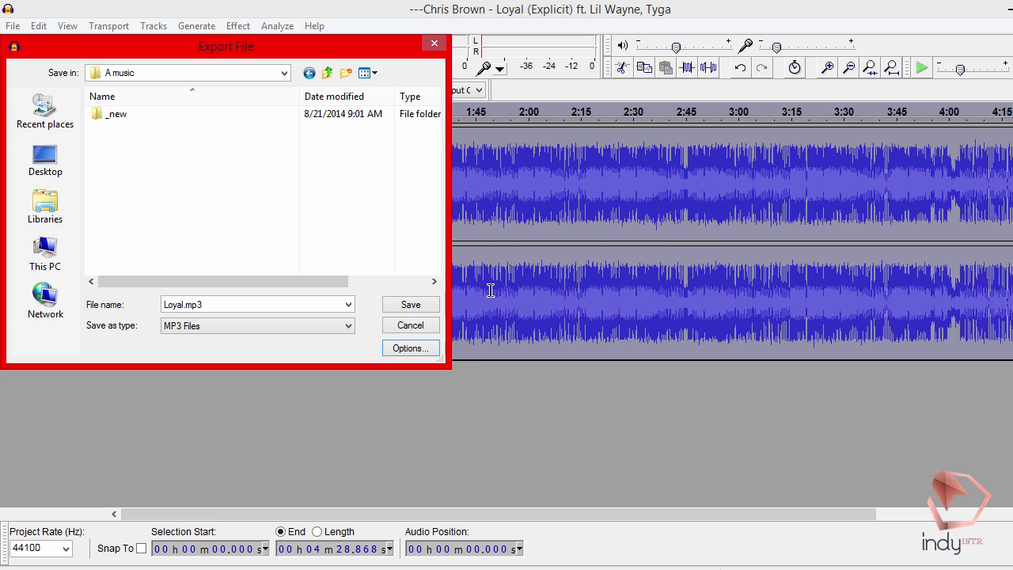
{"action": "left_click", "coordinate": [409, 308]}
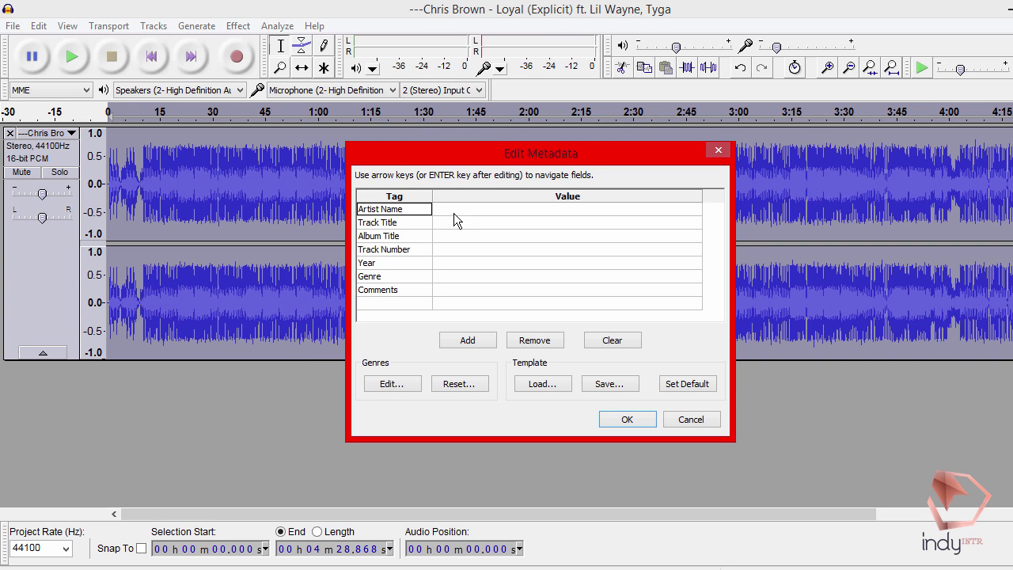
Fill in the metadata with artist Lil Wayne , Tyga, track title Loyal, track number 1 and year 2014
{"action": "left_click", "coordinate": [454, 213]}
{"action": "left_click", "coordinate": [439, 225]}
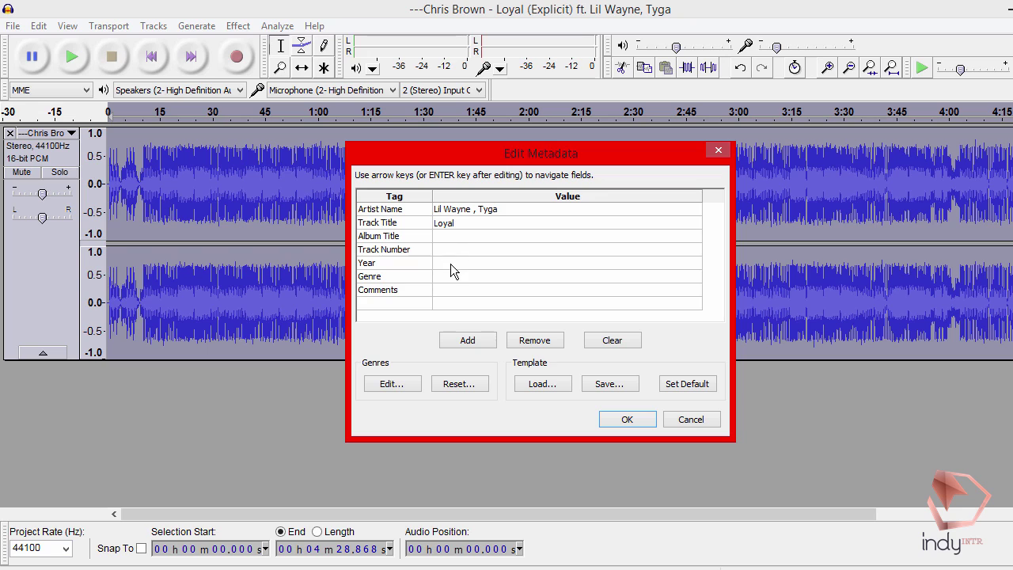
{"action": "left_click", "coordinate": [451, 249]}
{"action": "type", "text": "1"}
{"action": "left_click", "coordinate": [443, 264]}
{"action": "type", "text": "20"}
Look through the genre list, enter R&B as the genre, and move on to the comments field
{"action": "left_click", "coordinate": [449, 272]}
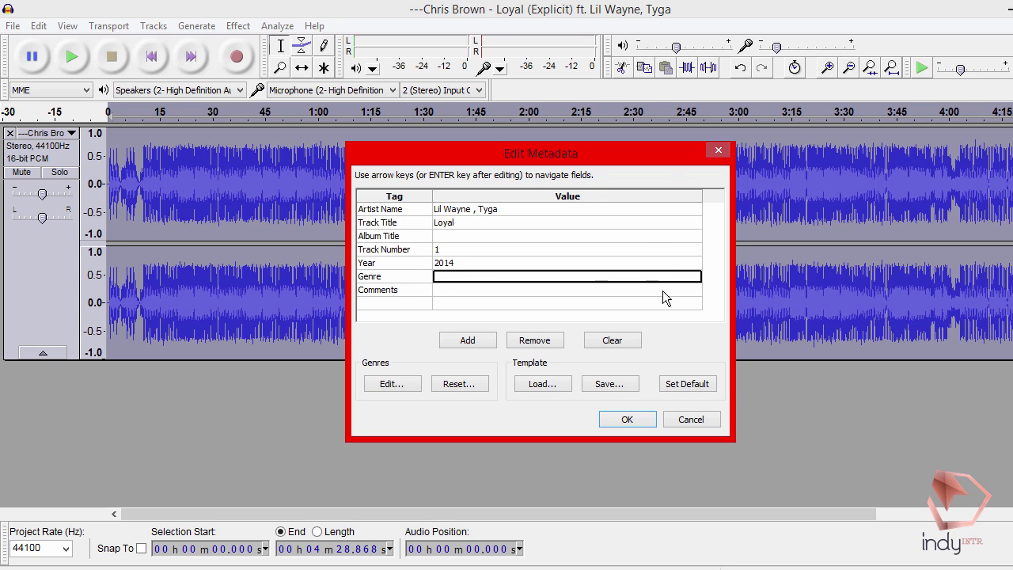
{"action": "left_click", "coordinate": [656, 276]}
{"action": "left_click", "coordinate": [694, 276]}
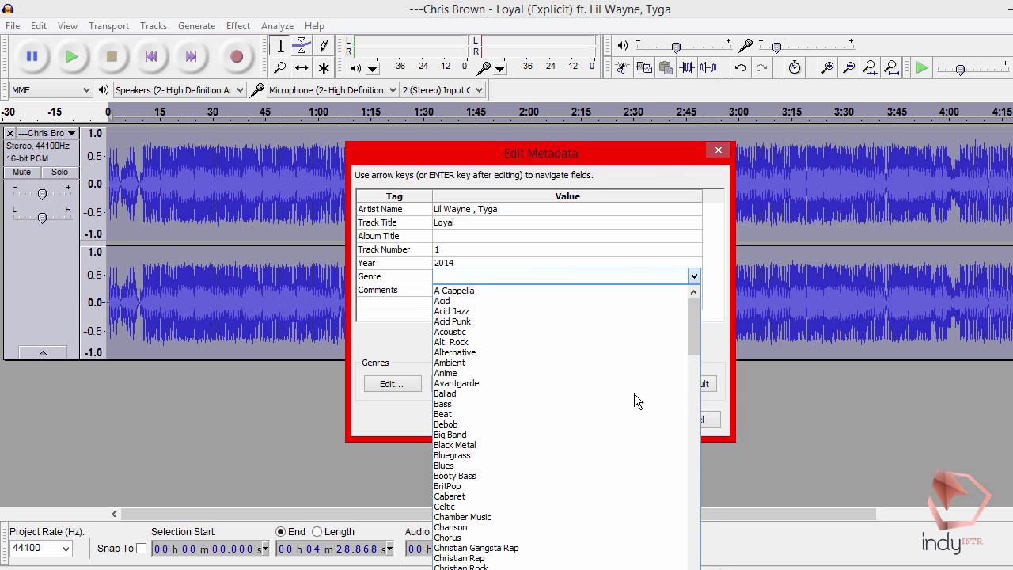
{"action": "scroll", "coordinate": [589, 437], "scroll_direction": "down", "scroll_amount": 20}
{"action": "scroll", "coordinate": [522, 529], "scroll_direction": "down", "scroll_amount": 13}
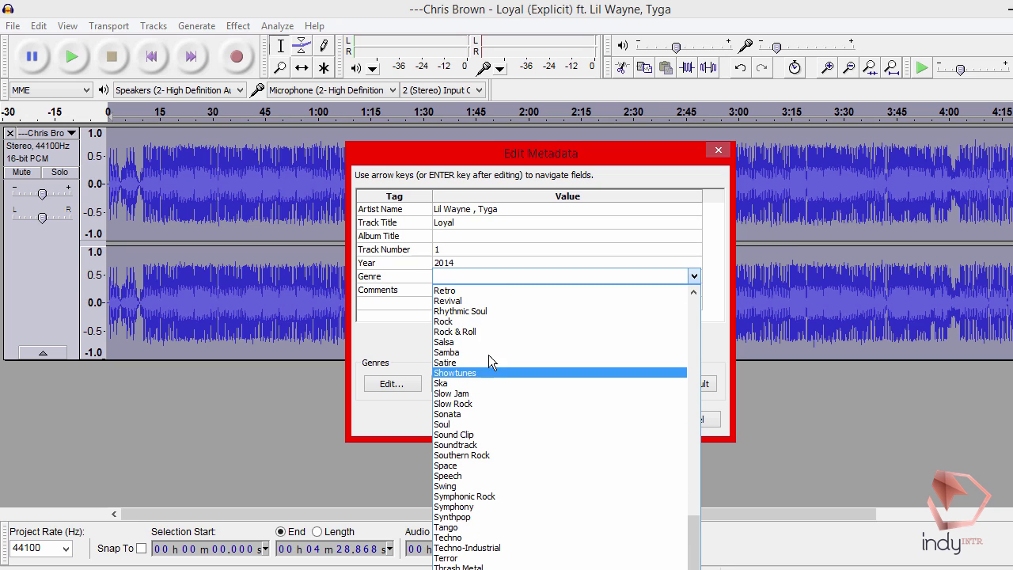
{"action": "scroll", "coordinate": [495, 367], "scroll_direction": "up", "scroll_amount": 1}
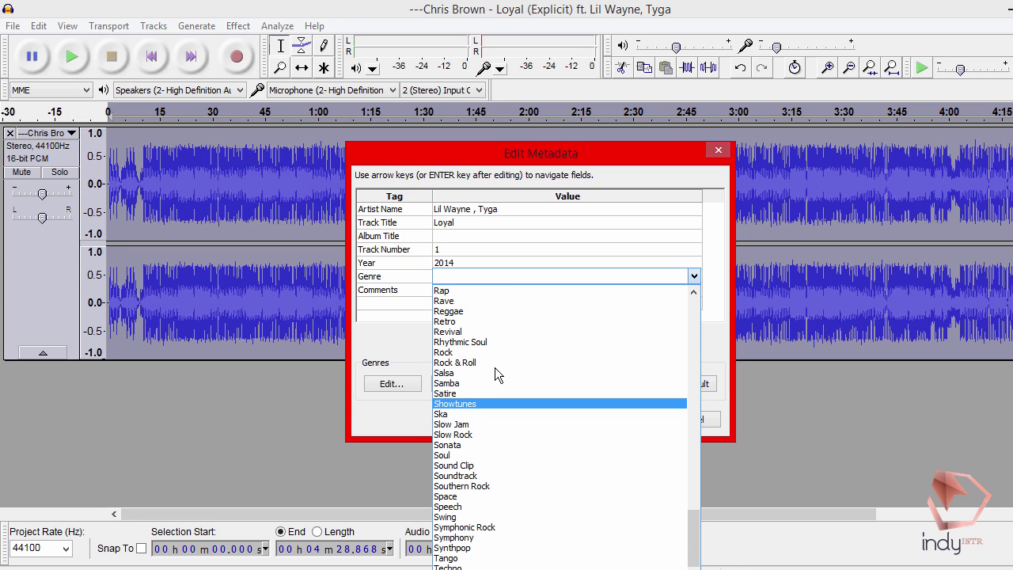
{"action": "scroll", "coordinate": [494, 367], "scroll_direction": "up", "scroll_amount": 1}
{"action": "key", "text": "Escape"}
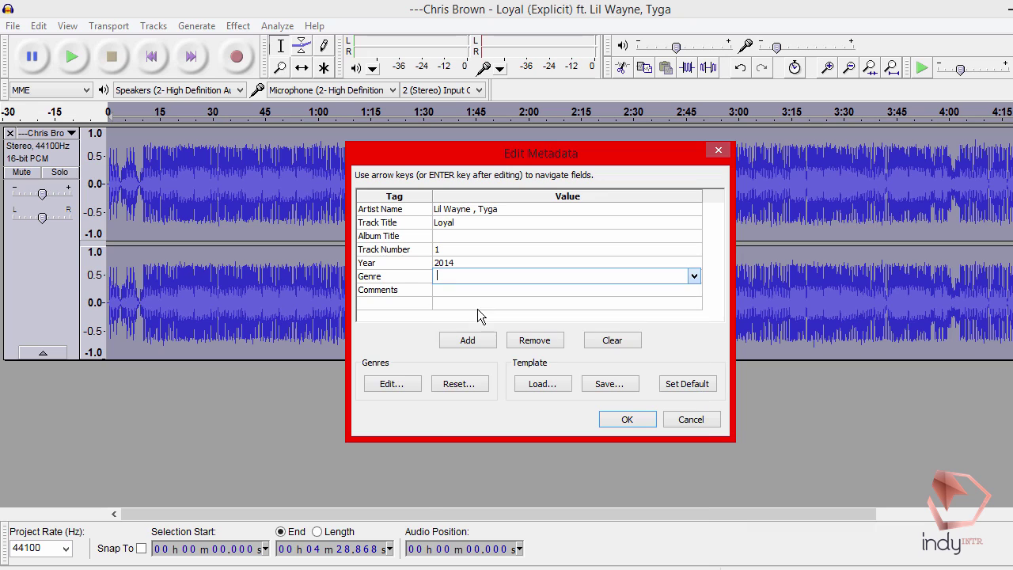
{"action": "type", "text": "R&B"}
{"action": "left_click", "coordinate": [469, 290]}
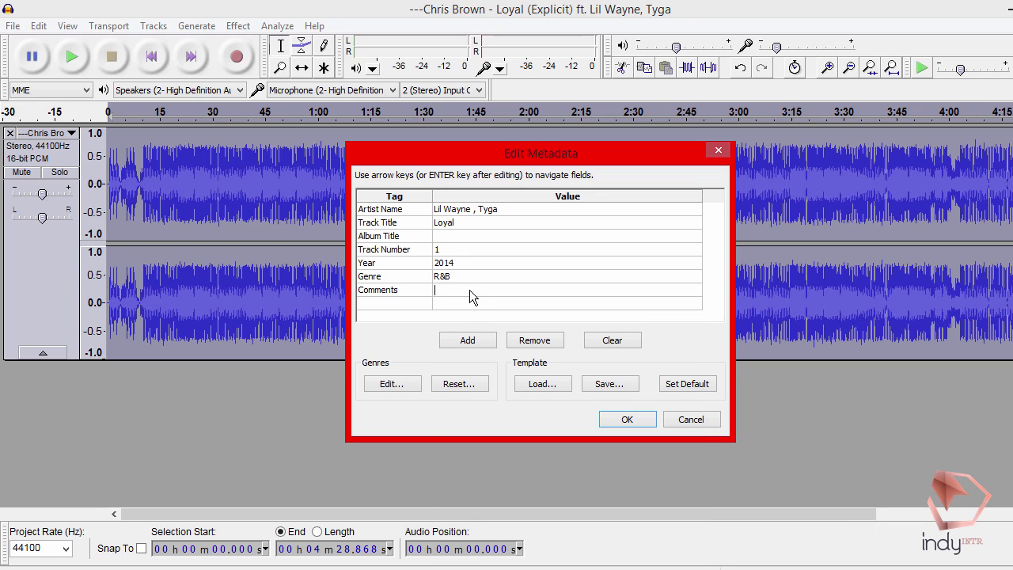
Enter Great as the comment and save the metadata as the template Tags.xml
{"action": "type", "text": "Great"}
{"action": "left_click_drag", "start_coordinate": [550, 143], "coordinate": [492, 136]}
{"action": "left_click", "coordinate": [594, 369]}
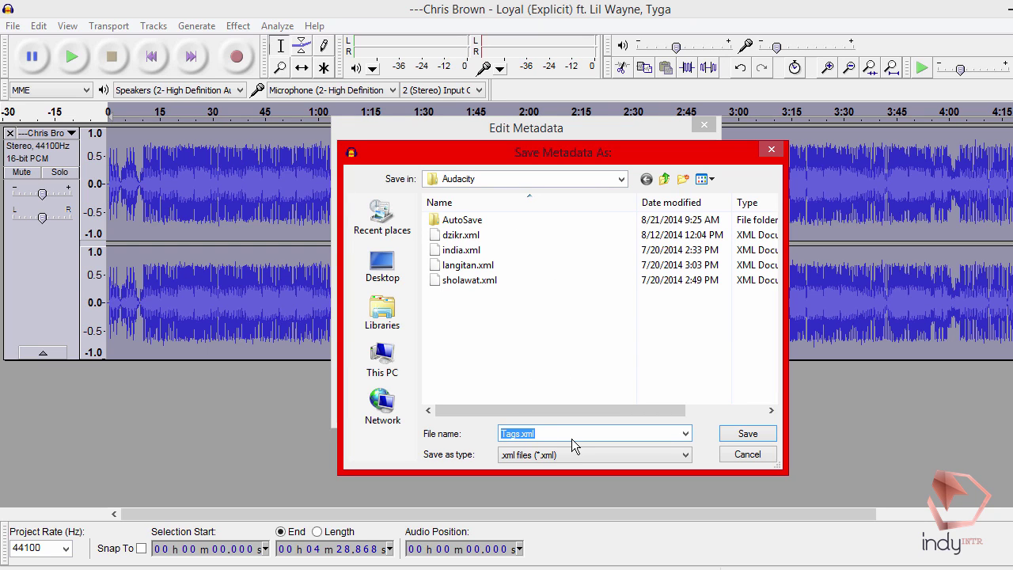
{"action": "key", "text": "Return"}
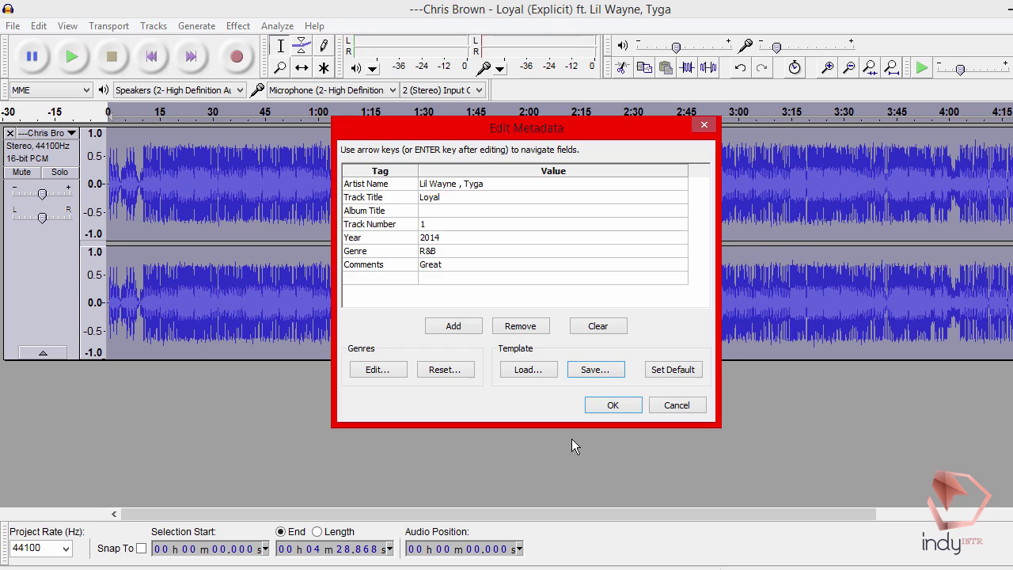
Accept the metadata to run the MP3 export, and clear the audio selection when it is done
{"action": "left_click", "coordinate": [614, 406]}
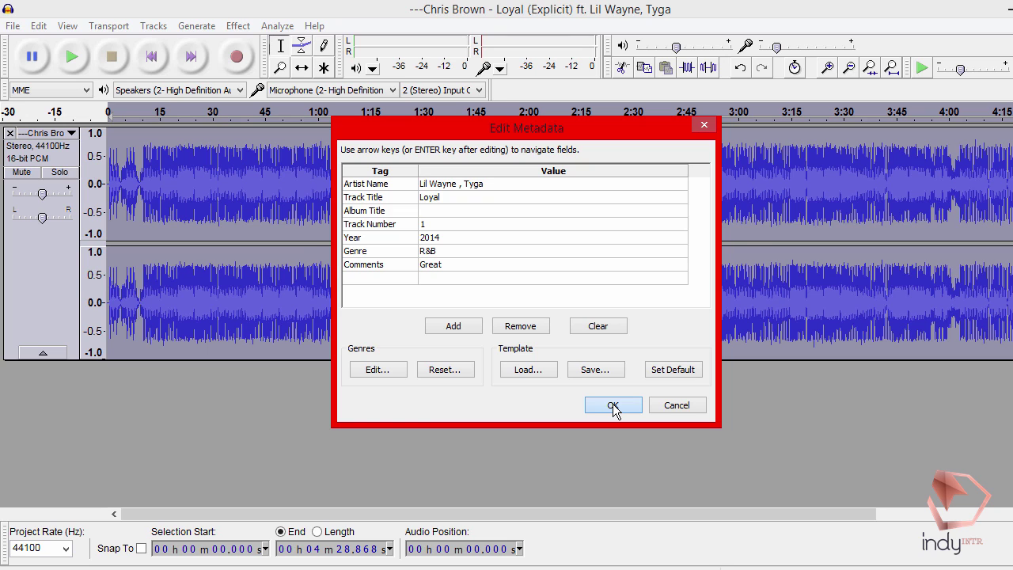
{"action": "left_click", "coordinate": [614, 406]}
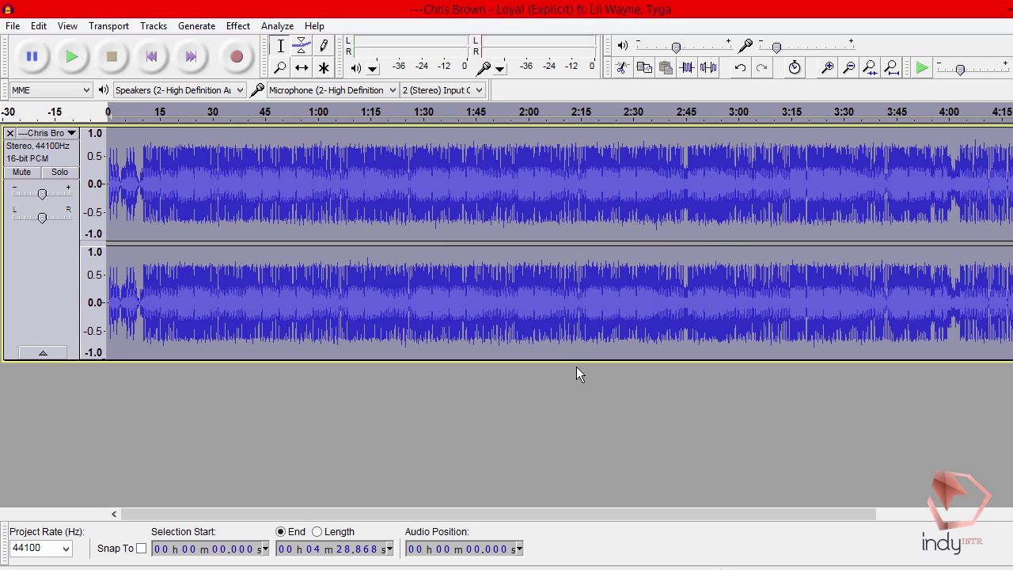
{"action": "left_click", "coordinate": [596, 426]}
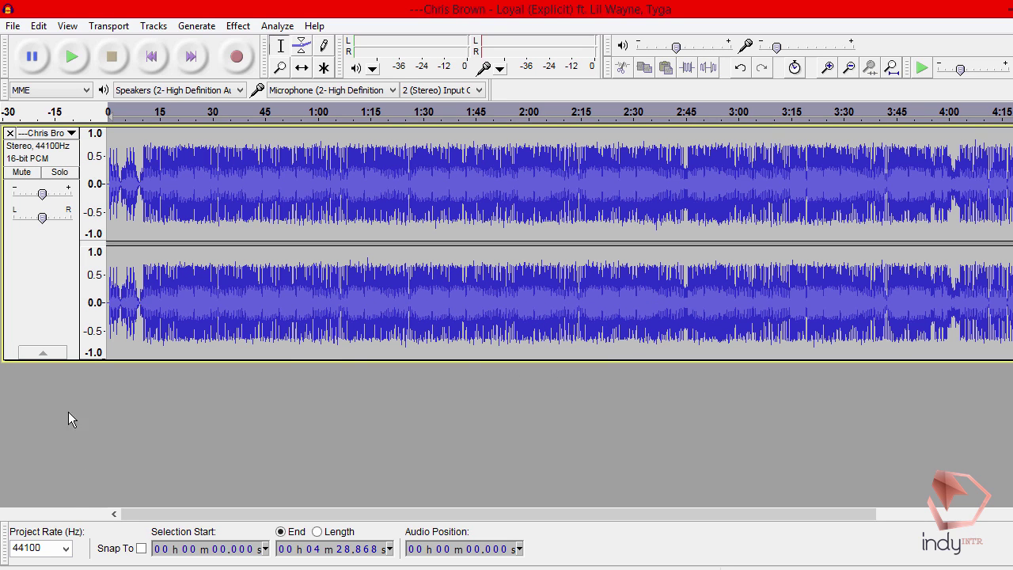
Switch to the A music folder in File Explorer and locate the exported Loyal.mp3
{"action": "key", "text": "alt+Tab"}
{"action": "left_click", "coordinate": [133, 474]}
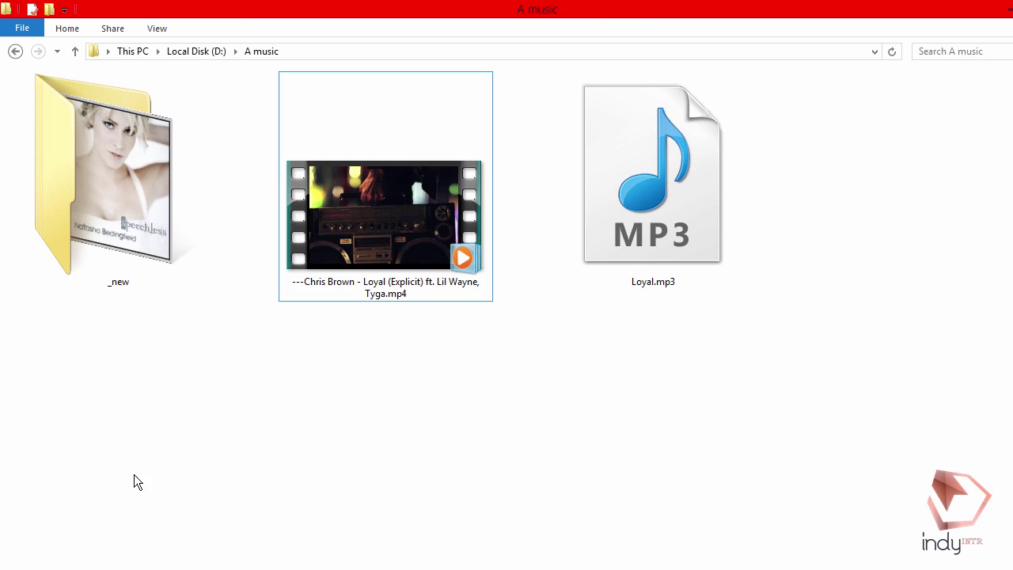
{"action": "left_click", "coordinate": [631, 241]}
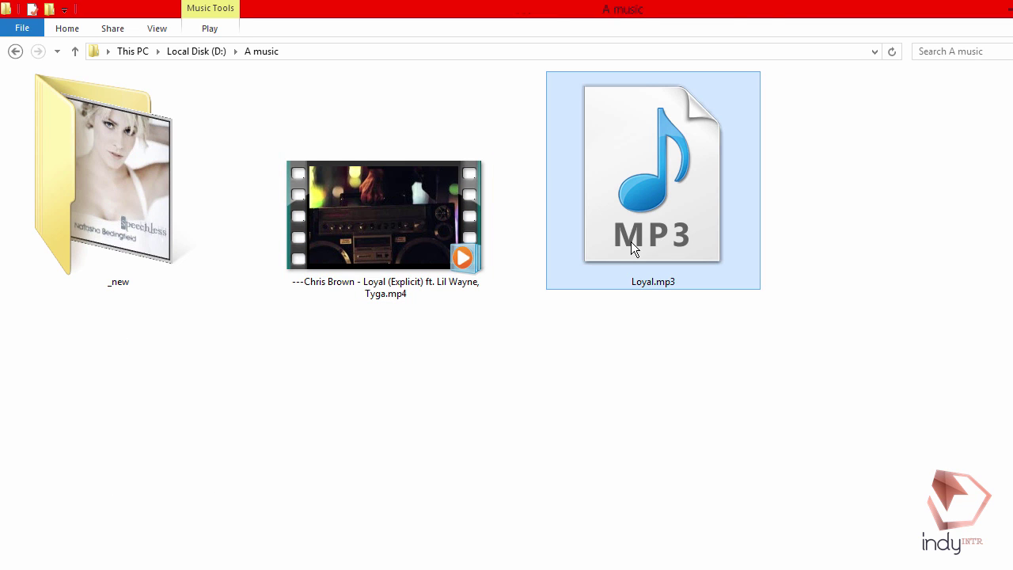
{"action": "right_click", "coordinate": [622, 214]}
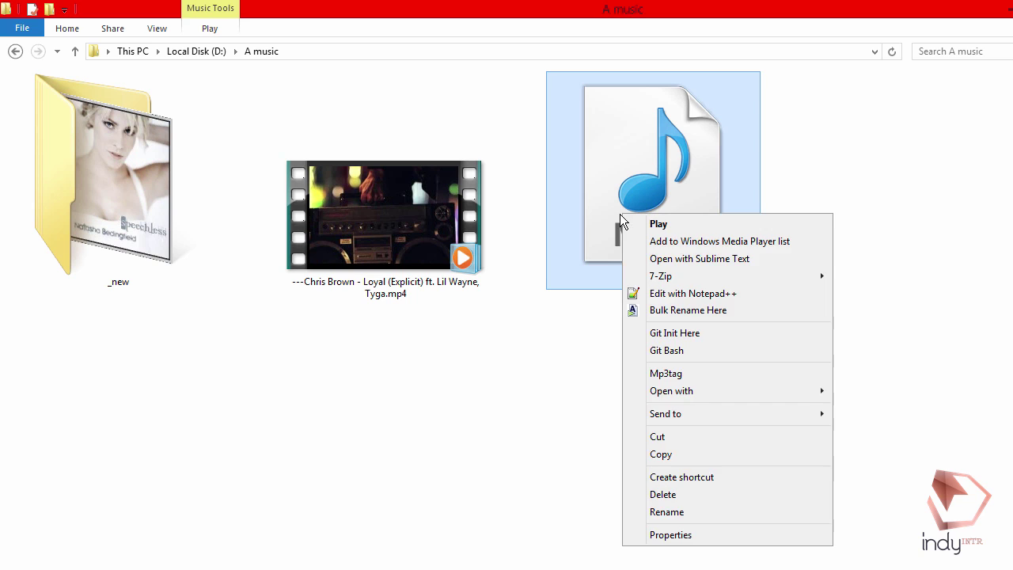
{"action": "left_click", "coordinate": [554, 441]}
{"action": "left_click", "coordinate": [534, 375]}
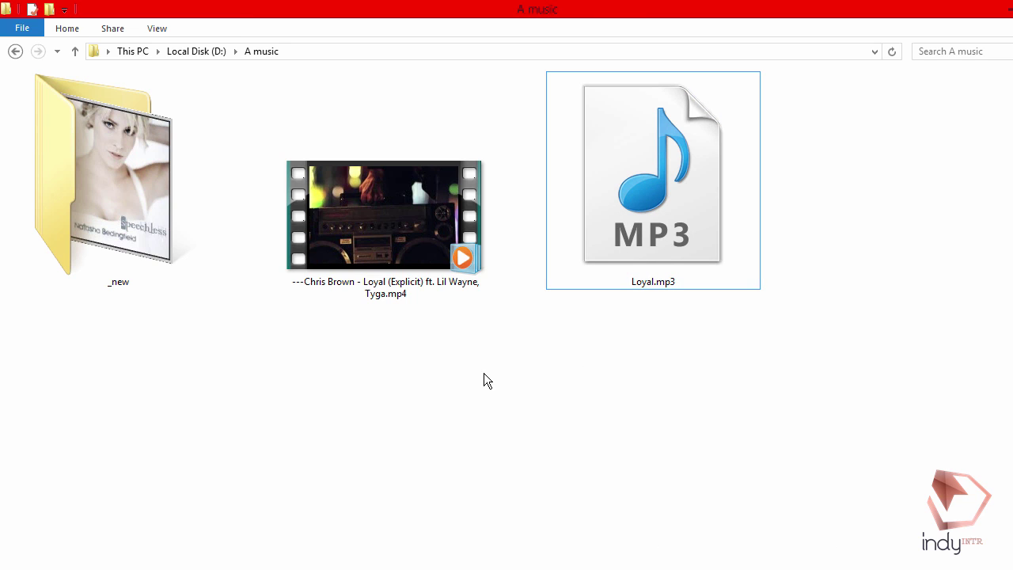
{"action": "left_click", "coordinate": [665, 240]}
Check the file size of the source MP4 video in its properties
{"action": "left_click", "coordinate": [419, 268]}
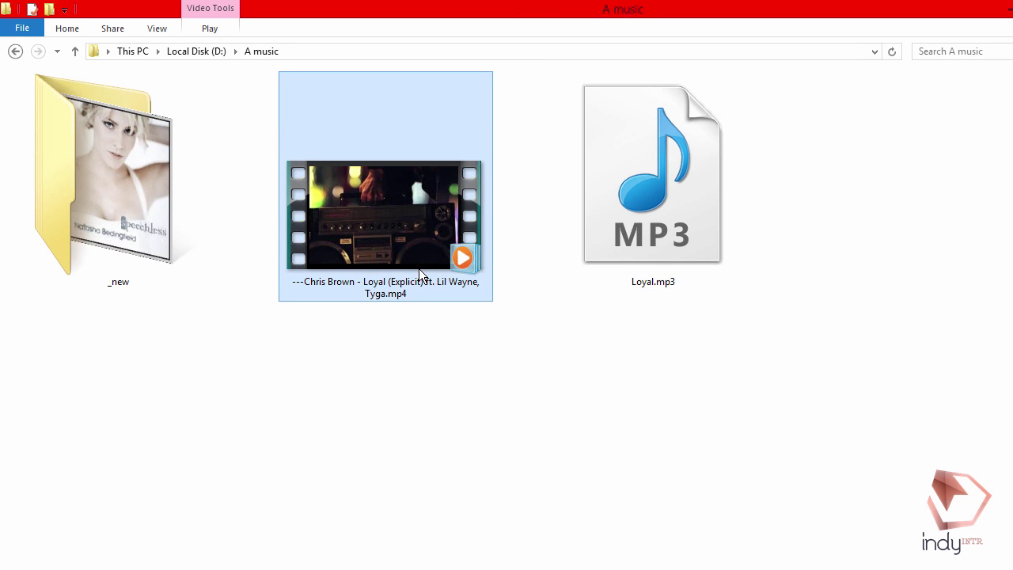
{"action": "right_click", "coordinate": [418, 269]}
{"action": "left_click", "coordinate": [497, 560]}
{"action": "left_click_drag", "start_coordinate": [519, 185], "coordinate": [377, 98]}
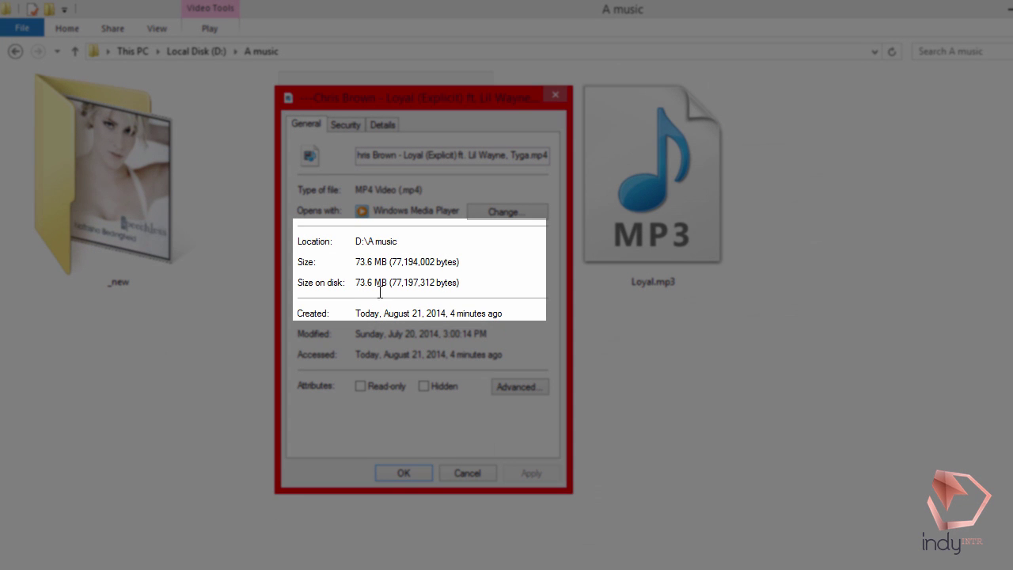
{"action": "left_click", "coordinate": [403, 472]}
Check the file size of Loyal.mp3 in its properties
{"action": "right_click", "coordinate": [662, 212]}
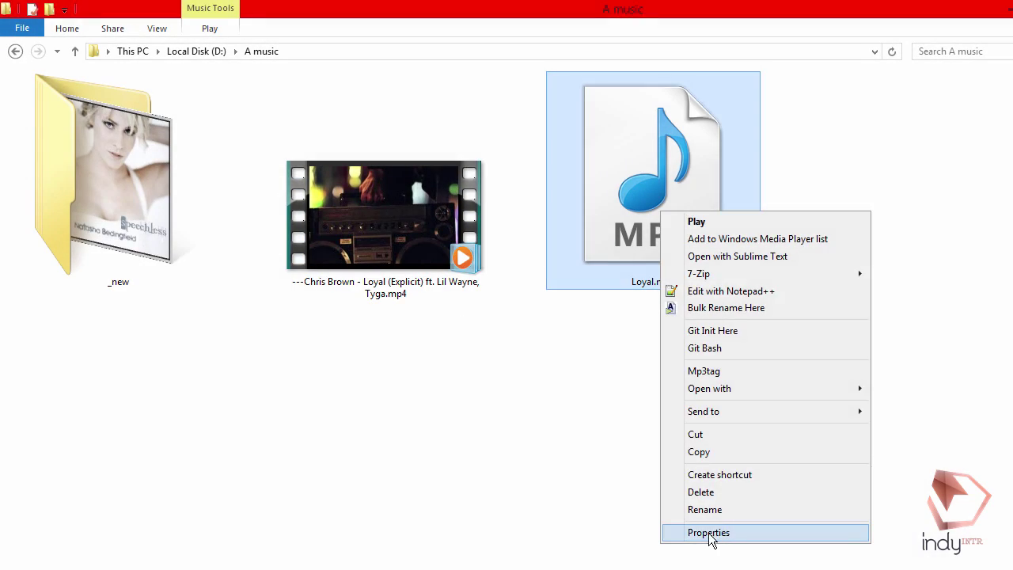
{"action": "left_click", "coordinate": [709, 531]}
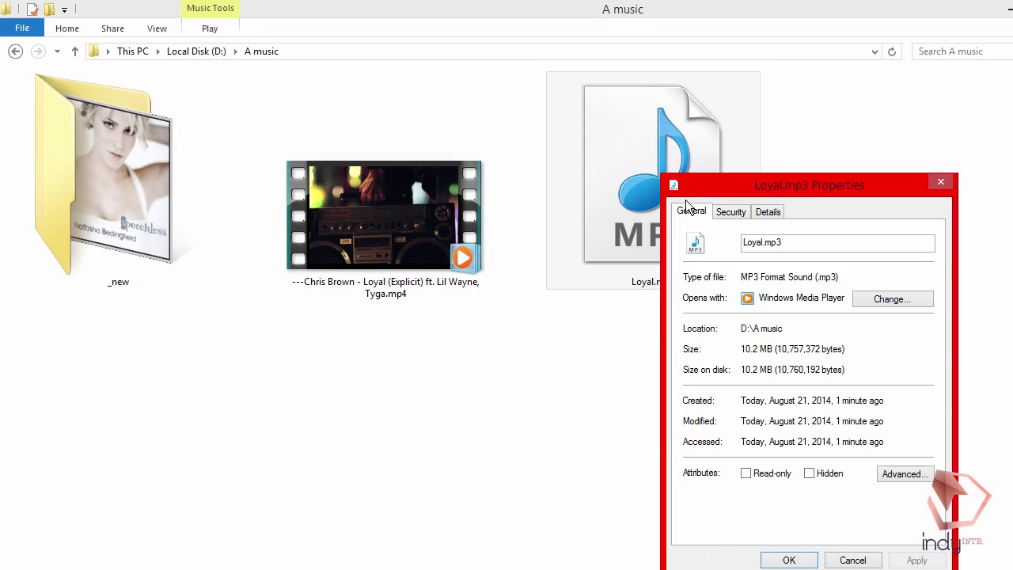
{"action": "left_click_drag", "start_coordinate": [788, 182], "coordinate": [539, 76]}
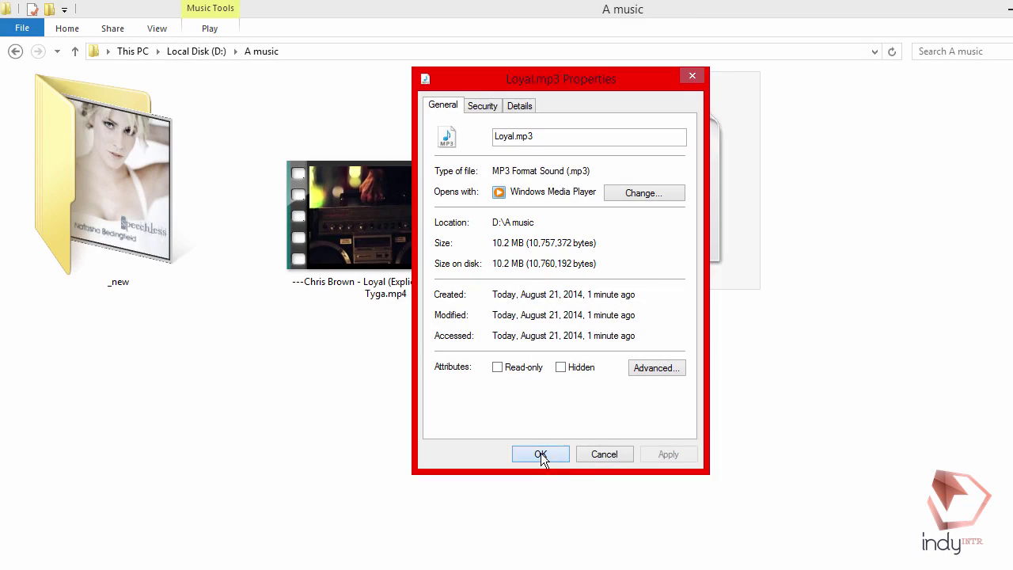
{"action": "left_click", "coordinate": [541, 455]}
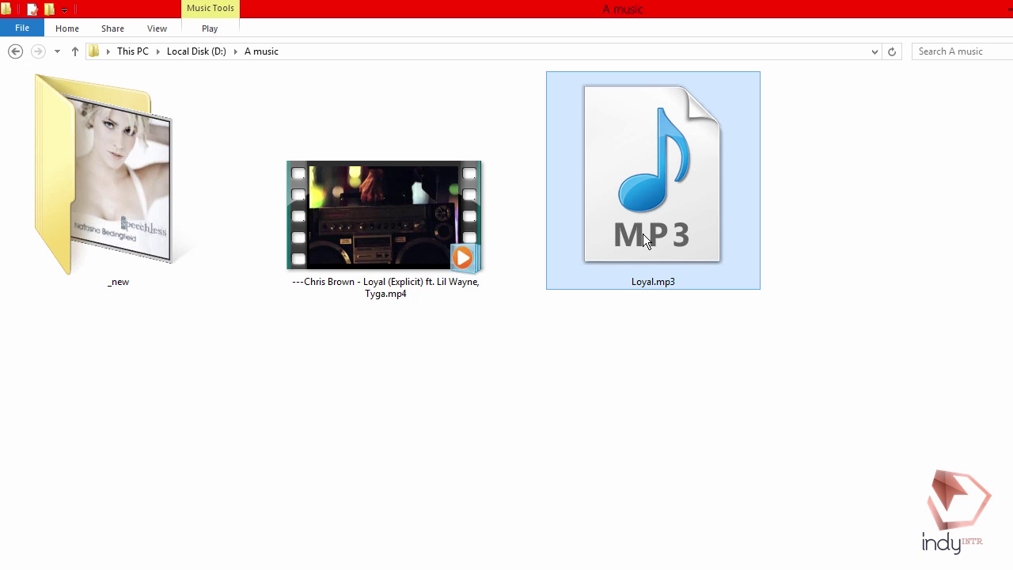
{"action": "left_click", "coordinate": [558, 446]}
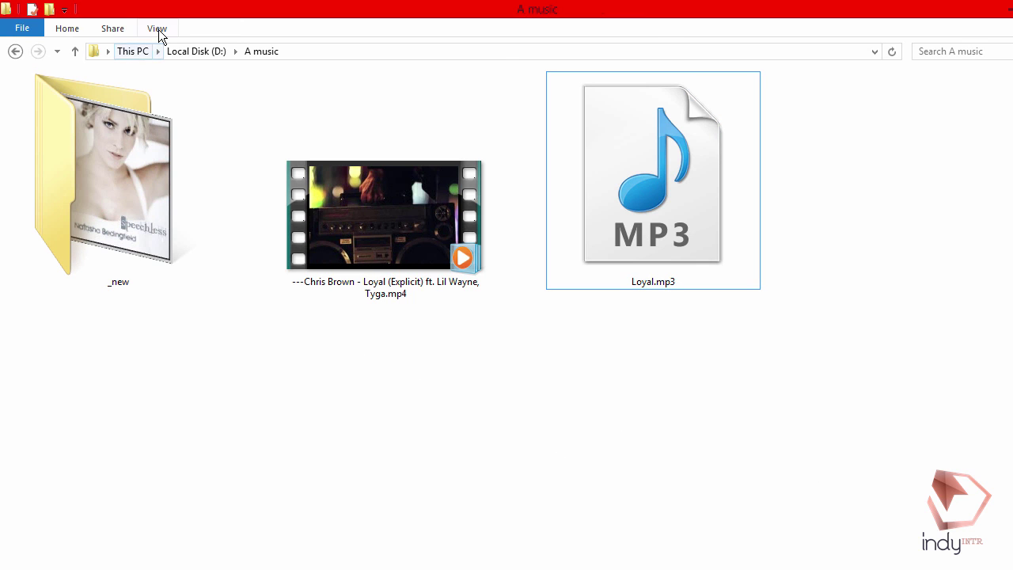
Try the Content layout for the folder, settle on the Details layout, and add the Title column
{"action": "left_click", "coordinate": [159, 29]}
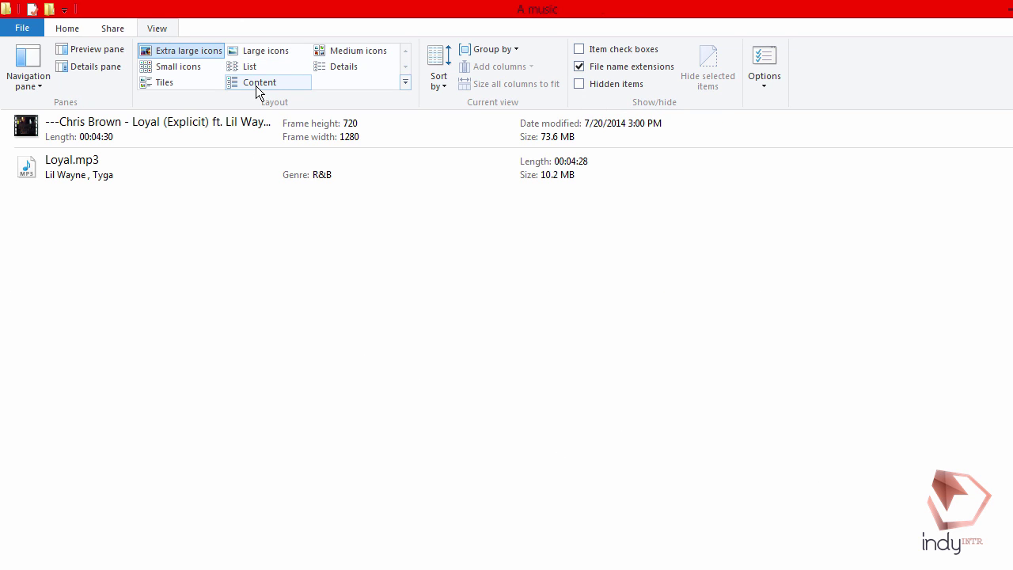
{"action": "left_click", "coordinate": [257, 84]}
{"action": "left_click", "coordinate": [168, 30]}
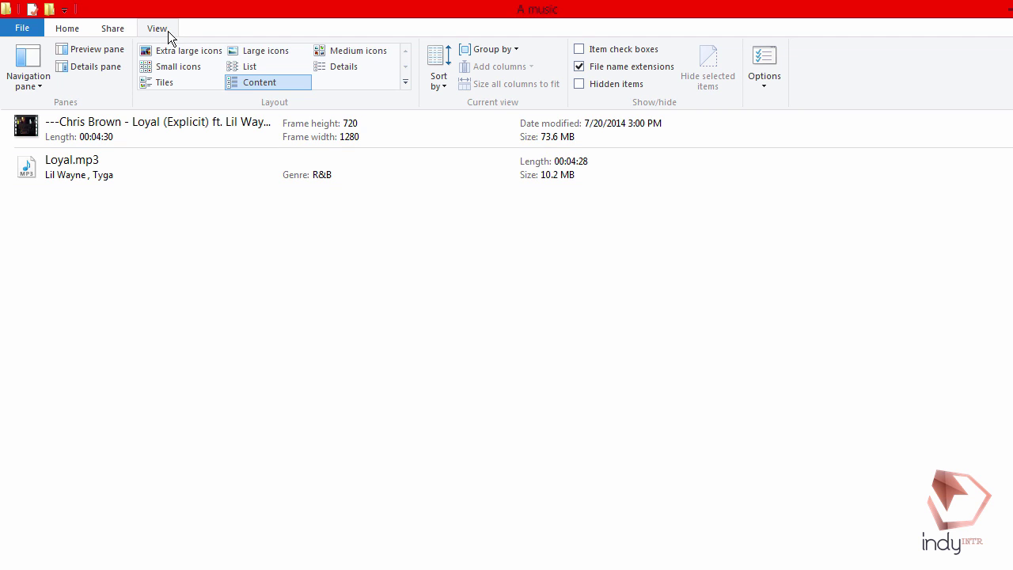
{"action": "left_click", "coordinate": [326, 68]}
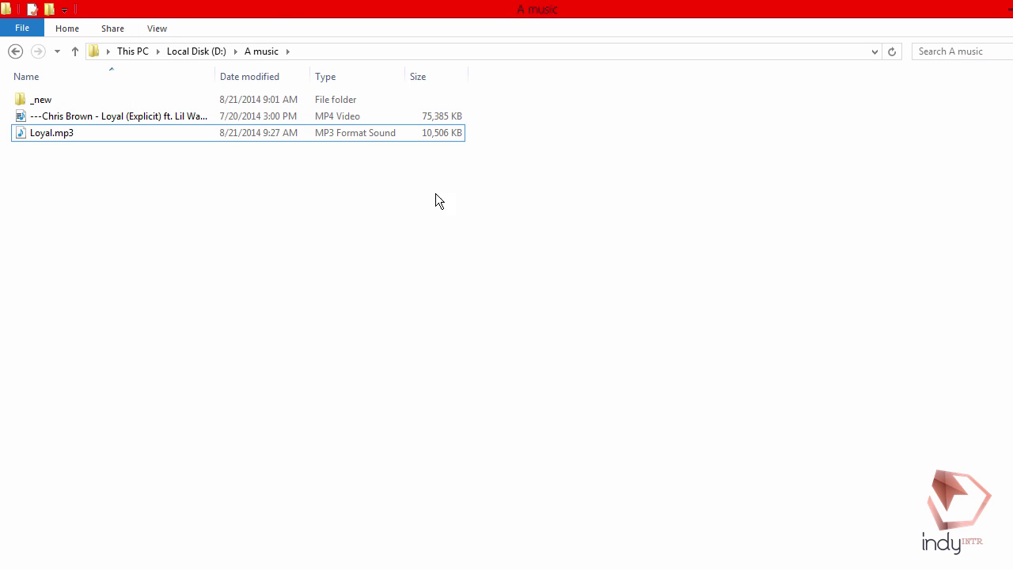
{"action": "right_click", "coordinate": [554, 68]}
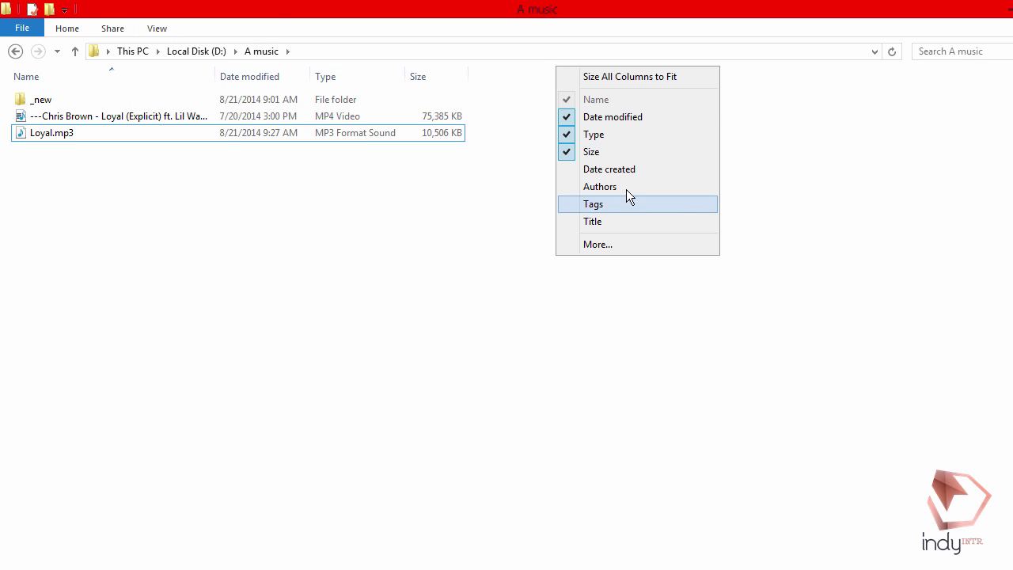
{"action": "left_click", "coordinate": [629, 222]}
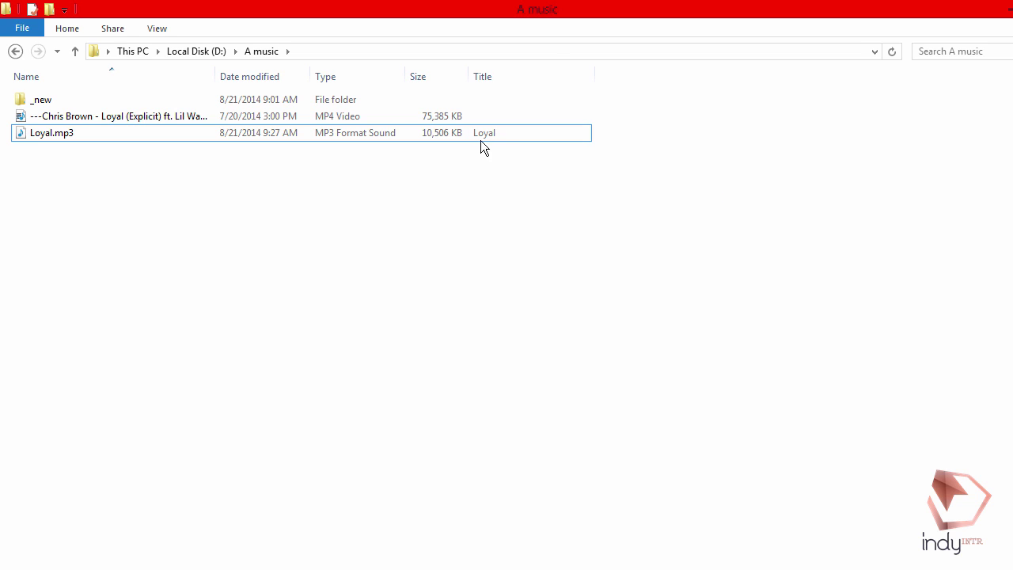
Open the full list of detail columns and enable the # and Genre columns
{"action": "right_click", "coordinate": [638, 74]}
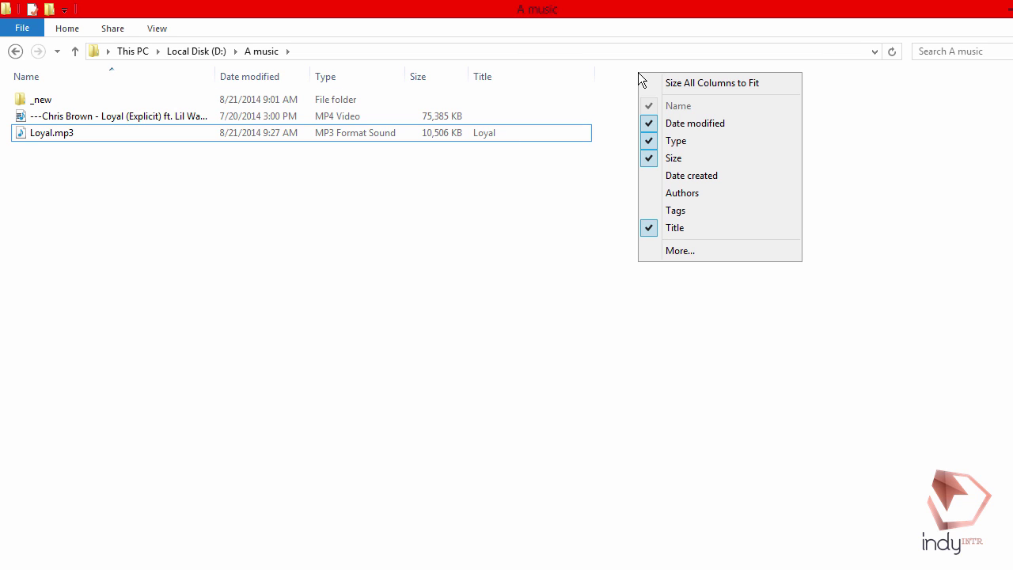
{"action": "left_click", "coordinate": [713, 250]}
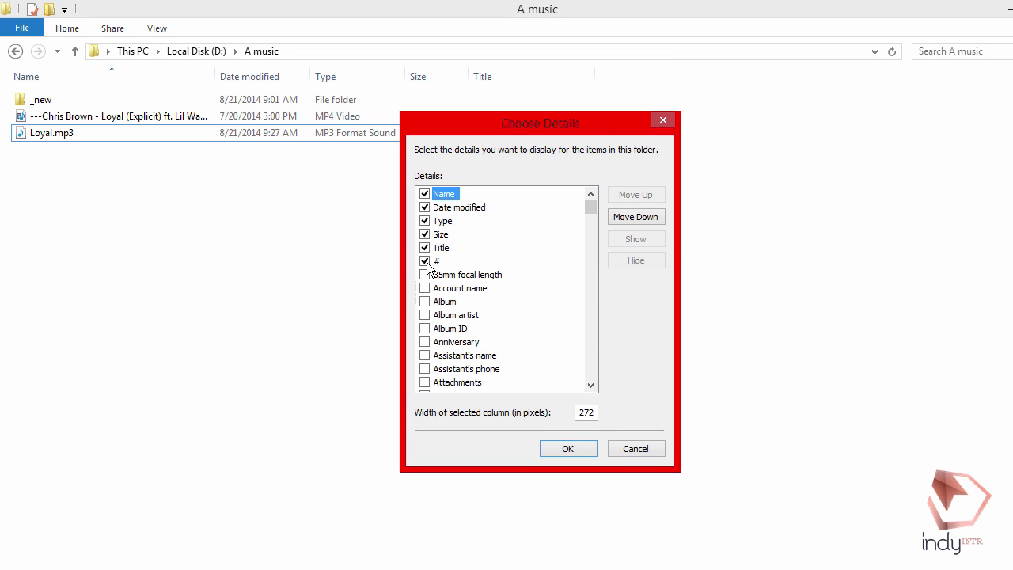
{"action": "scroll", "coordinate": [524, 328], "scroll_direction": "down", "scroll_amount": 2}
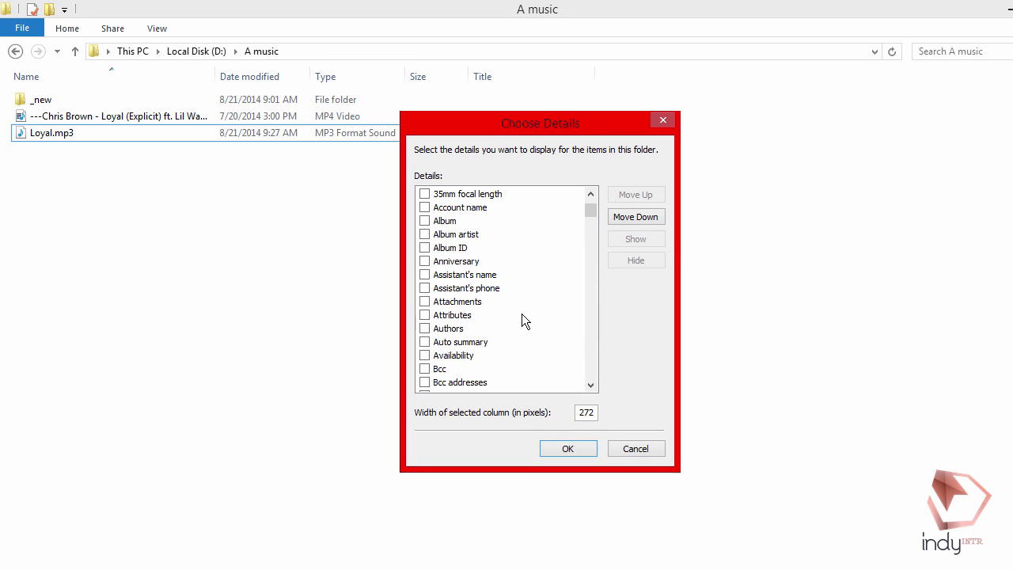
{"action": "scroll", "coordinate": [525, 320], "scroll_direction": "down", "scroll_amount": 9}
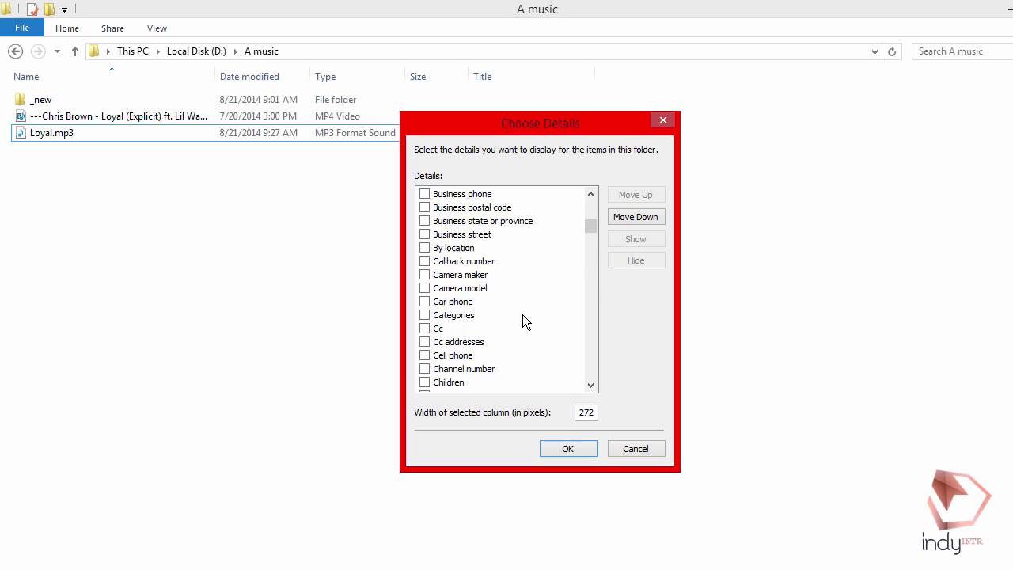
{"action": "scroll", "coordinate": [522, 321], "scroll_direction": "down", "scroll_amount": 3}
{"action": "left_click", "coordinate": [465, 316]}
{"action": "key", "text": "g"}
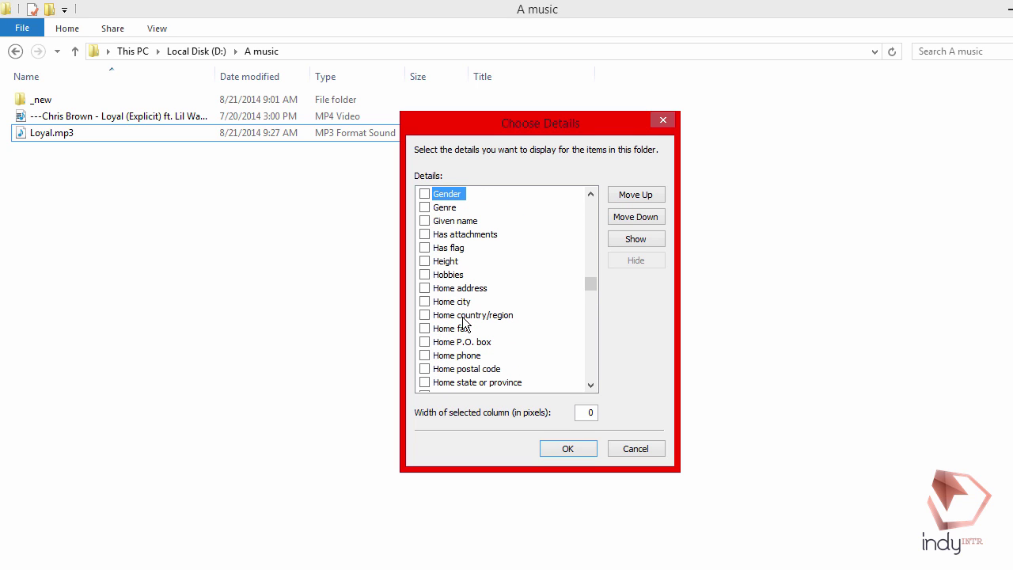
{"action": "left_click", "coordinate": [425, 207]}
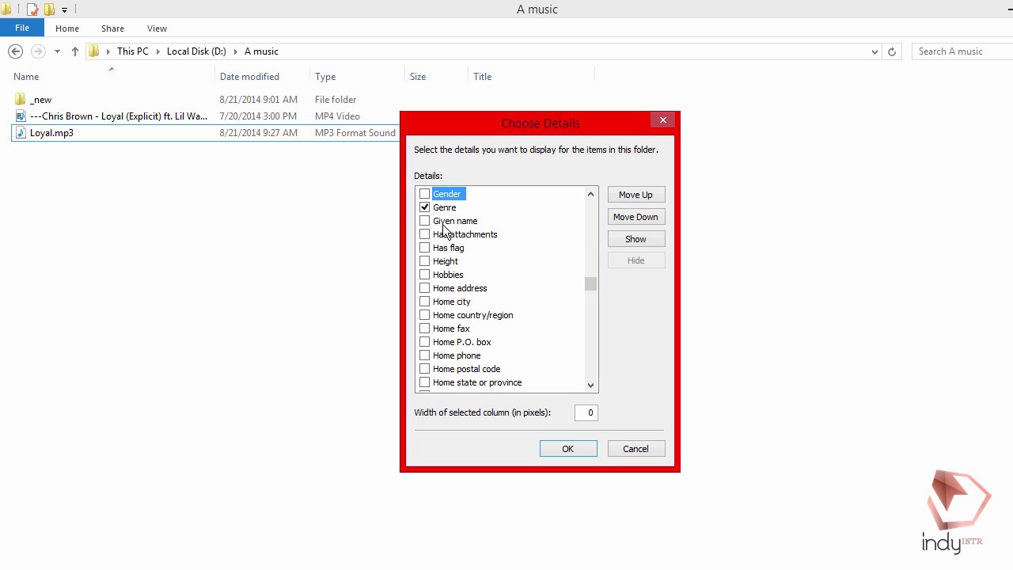
Enable the Comments column, apply the column choices, and select Loyal.mp3 to review its tags
{"action": "left_click", "coordinate": [453, 273]}
{"action": "key", "text": "c"}
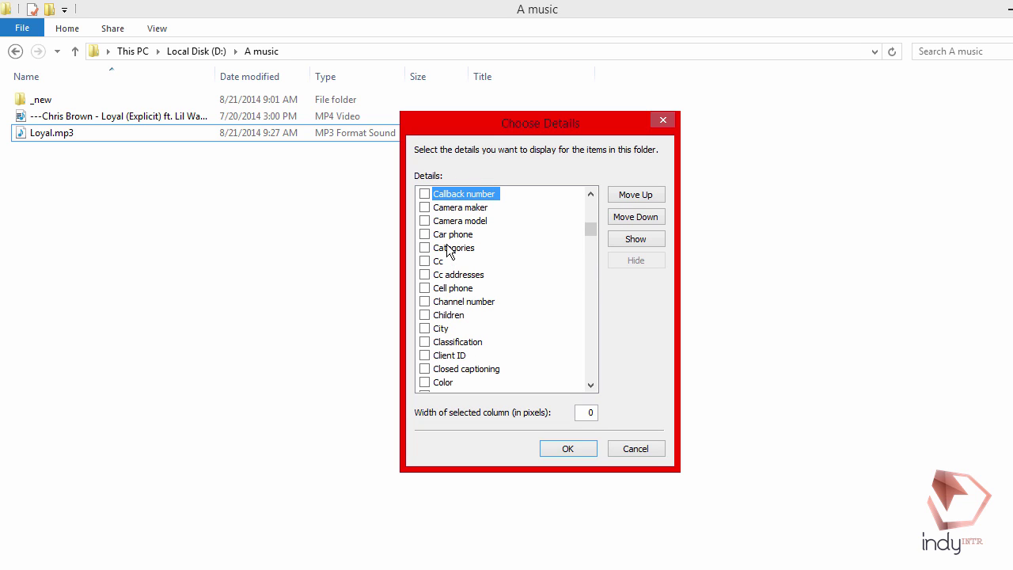
{"action": "key", "text": "c"}
{"action": "key", "text": "o"}
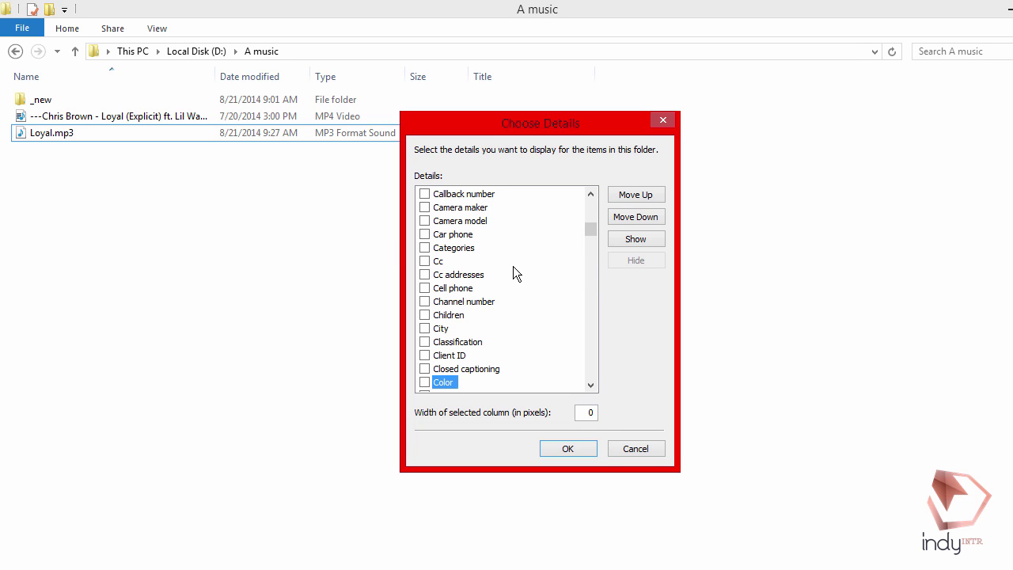
{"action": "scroll", "coordinate": [513, 266], "scroll_direction": "down", "scroll_amount": 1}
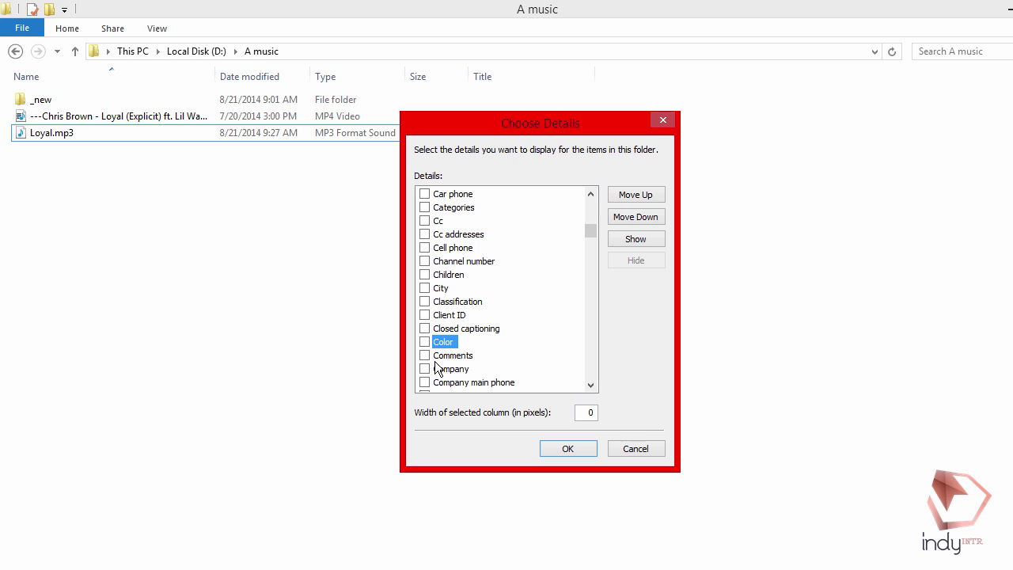
{"action": "left_click", "coordinate": [557, 449]}
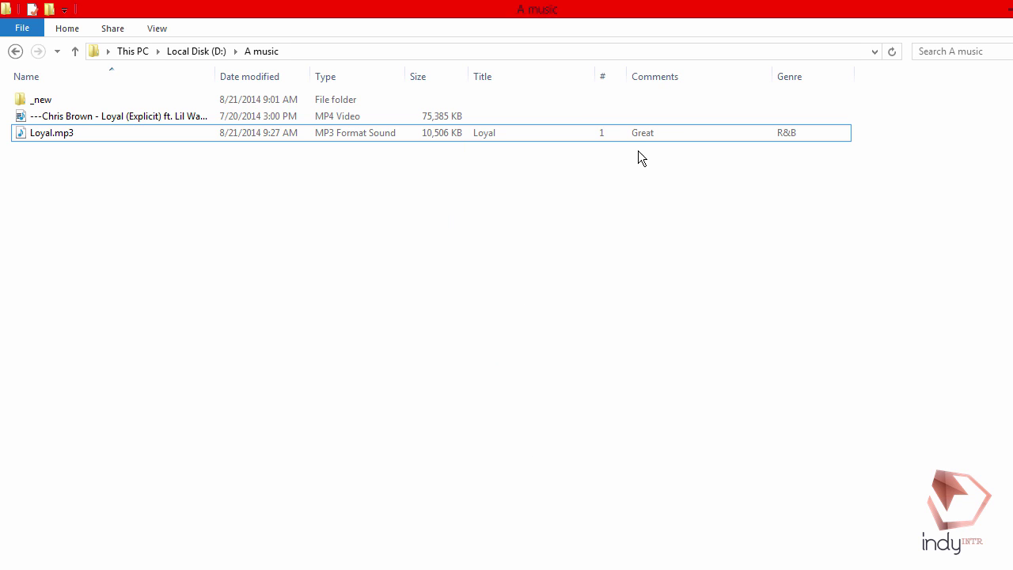
{"action": "left_click", "coordinate": [776, 132]}
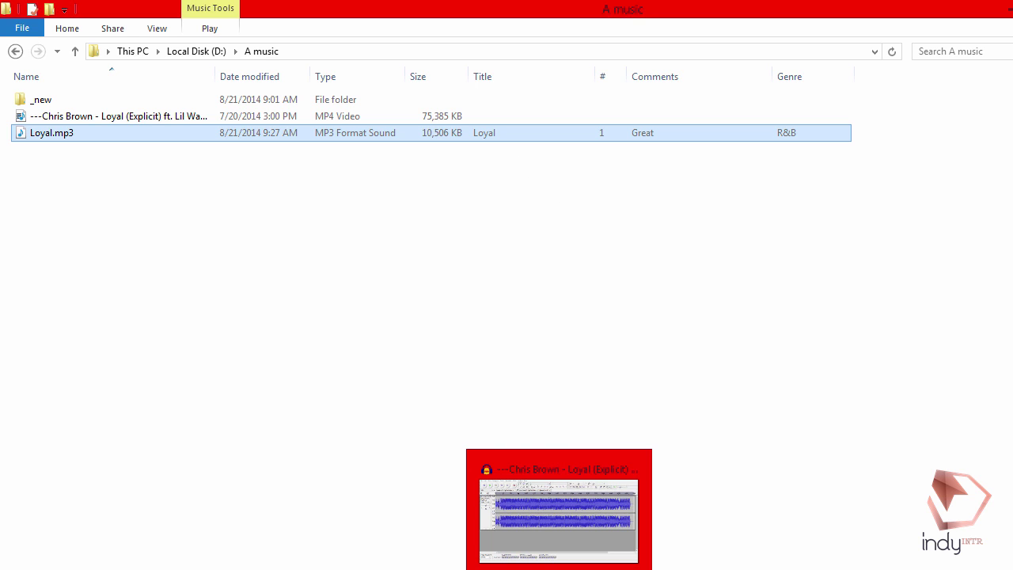
Switch back to Audacity, view the MP3 export dialog, and cancel it
{"action": "left_click", "coordinate": [557, 469]}
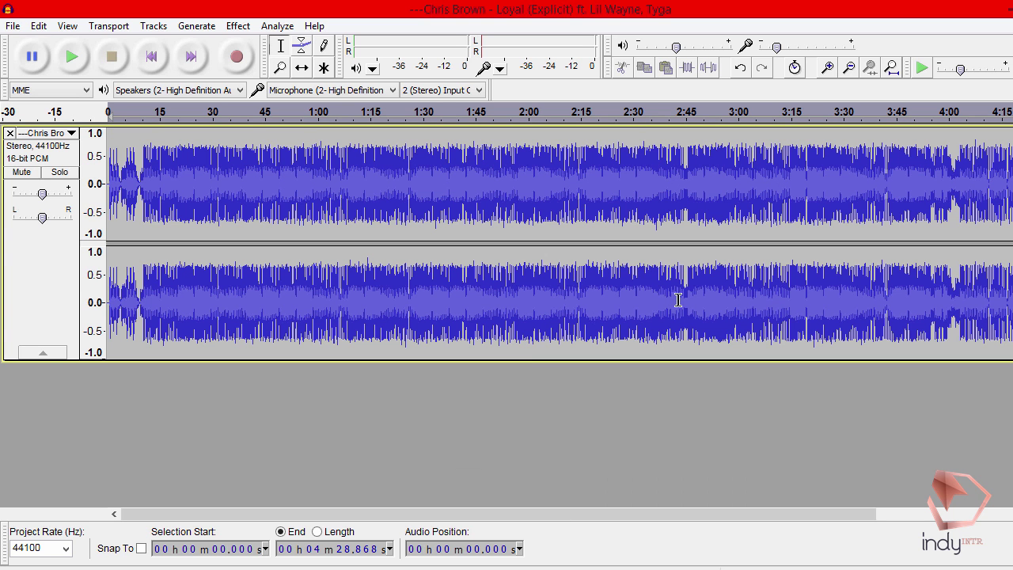
{"action": "key", "text": "ctrl+shift+e"}
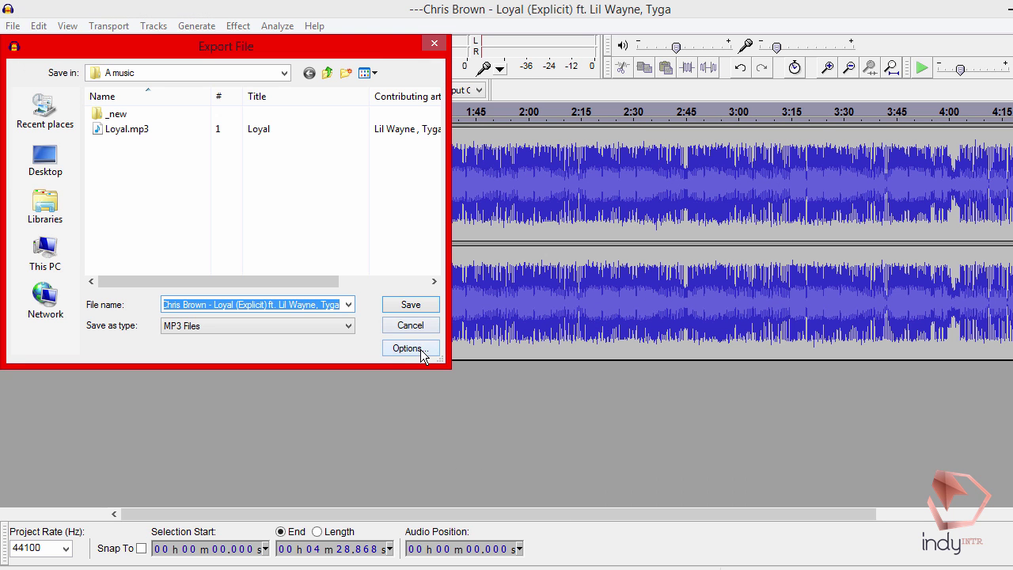
{"action": "left_click", "coordinate": [409, 327]}
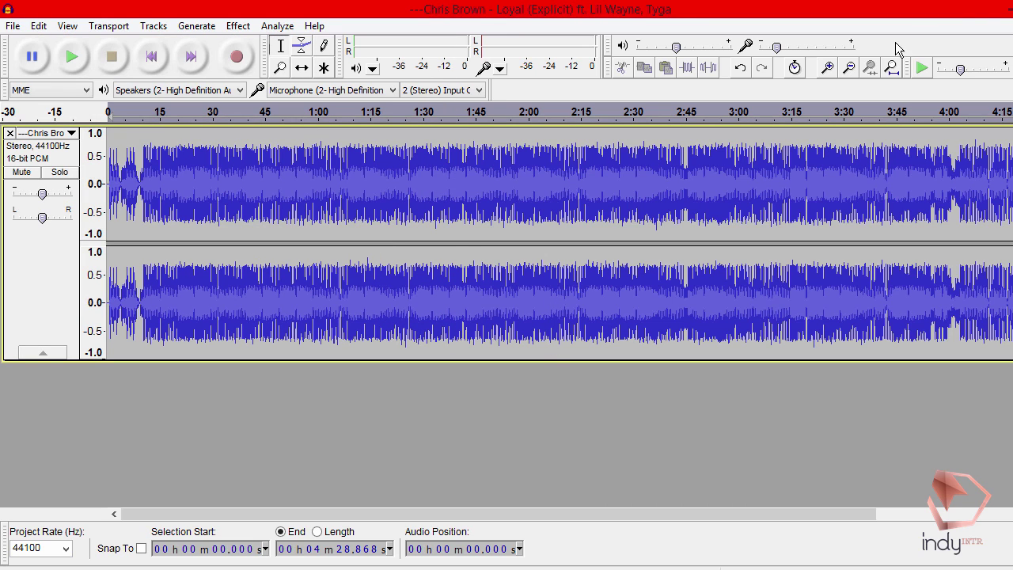
Switch from Audacity to the A music folder in File Explorer and select the source MP4 video to compare it with Loyal.mp3
{"action": "left_click", "coordinate": [1008, 9]}
{"action": "left_click", "coordinate": [617, 252]}
{"action": "left_click", "coordinate": [508, 135]}
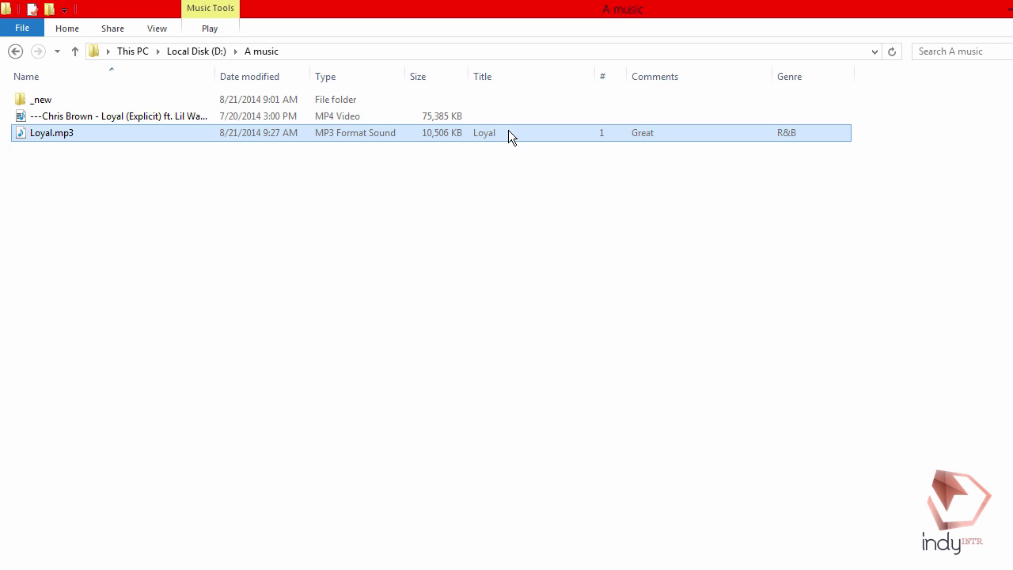
{"action": "left_click", "coordinate": [390, 119]}
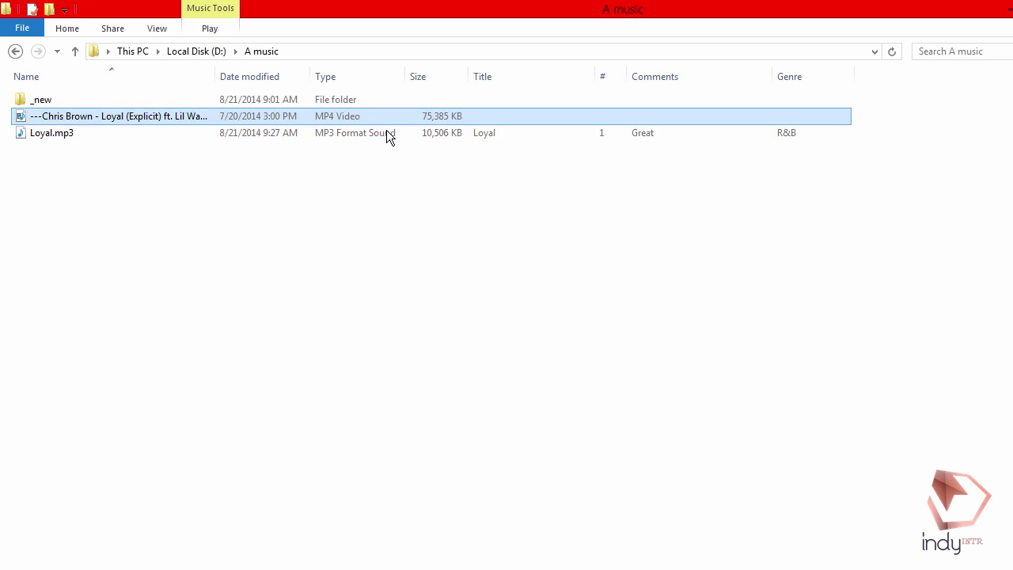
Play Loyal.mp3 from the A music folder to check the exported audio, and close the media player
{"action": "left_click", "coordinate": [380, 135]}
{"action": "double_click", "coordinate": [381, 133]}
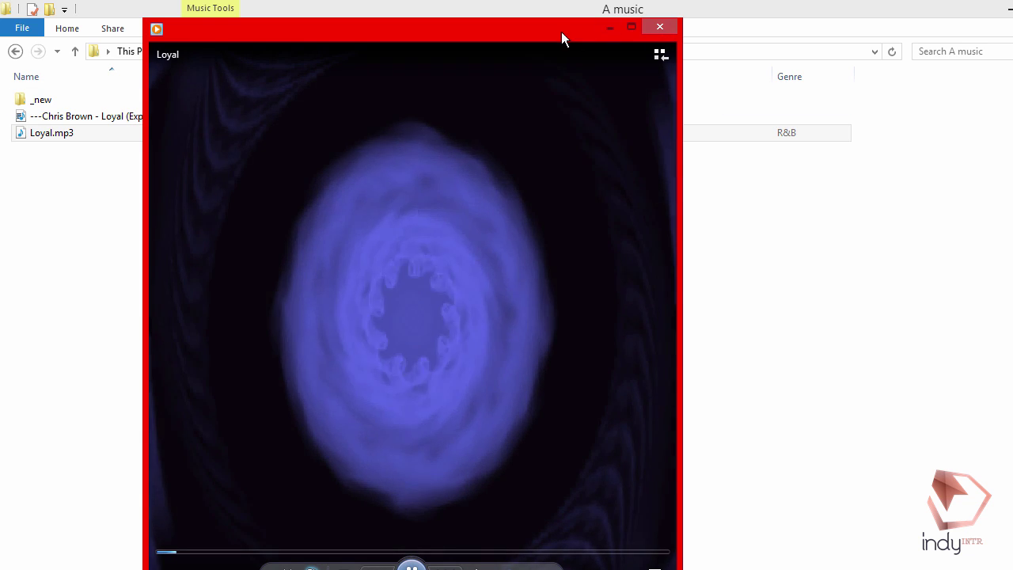
{"action": "left_click_drag", "start_coordinate": [561, 32], "coordinate": [588, 19]}
{"action": "mouse_move", "coordinate": [678, 34]}
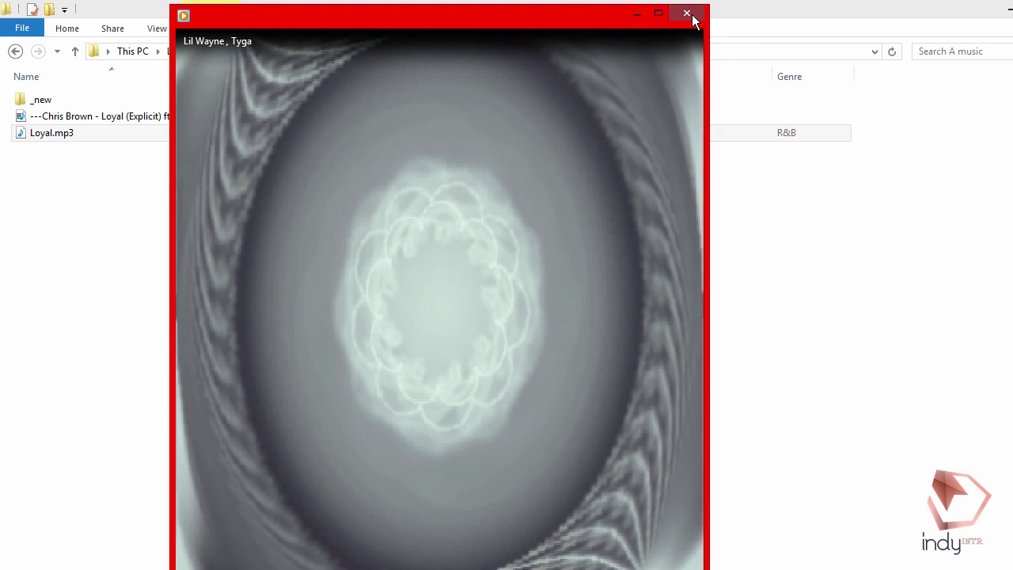
{"action": "left_click", "coordinate": [690, 16]}
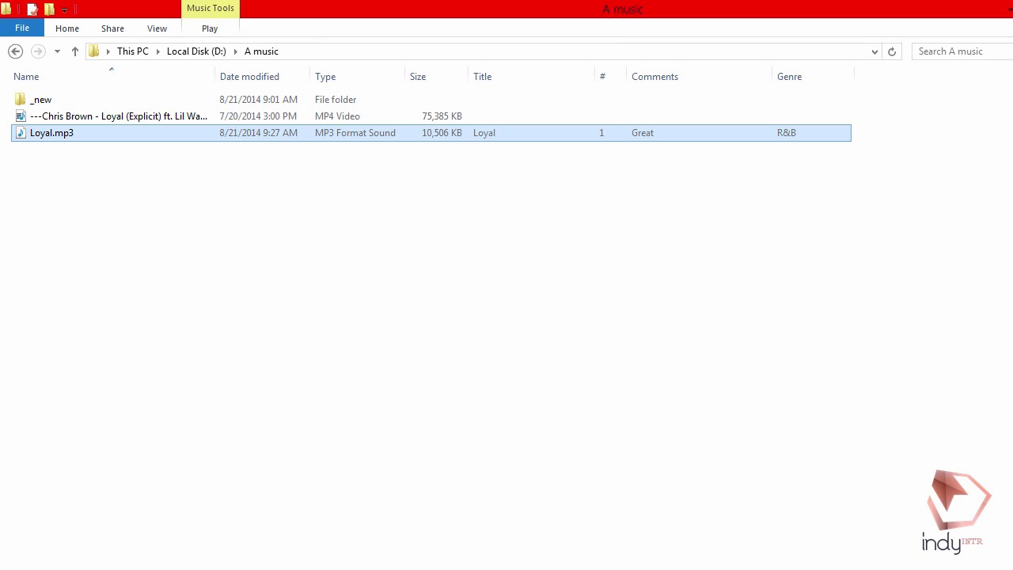
Switch back to Audacity, snap its window to half the screen, and close the project without saving changes
{"action": "key", "text": "alt+Tab"}
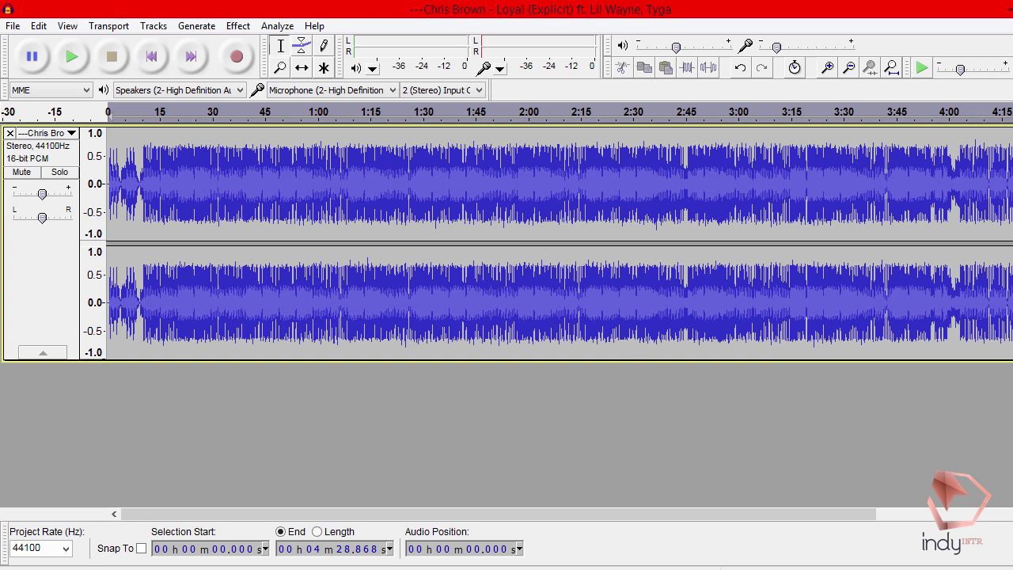
{"action": "key", "text": "super+Left"}
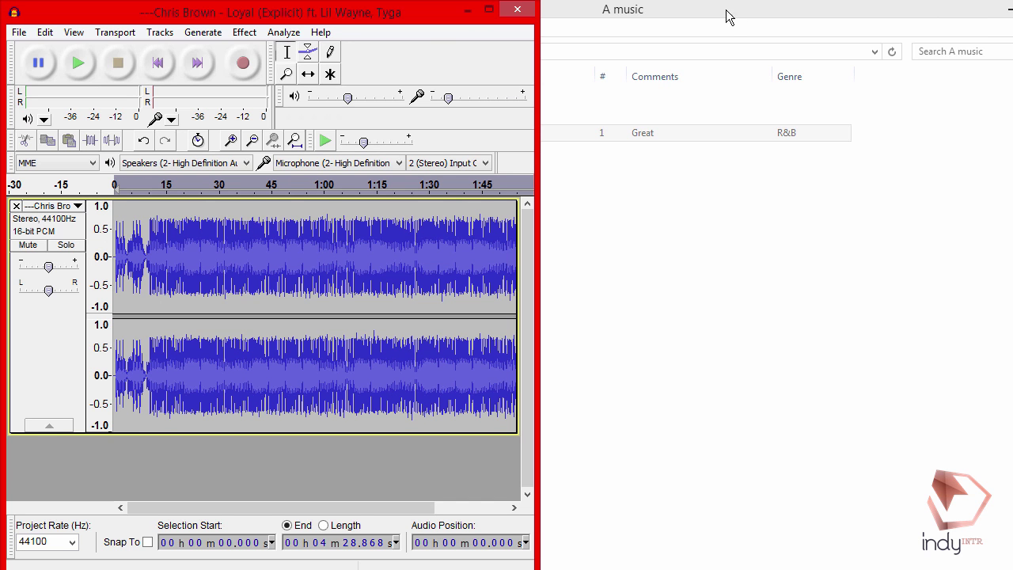
{"action": "left_click", "coordinate": [517, 9]}
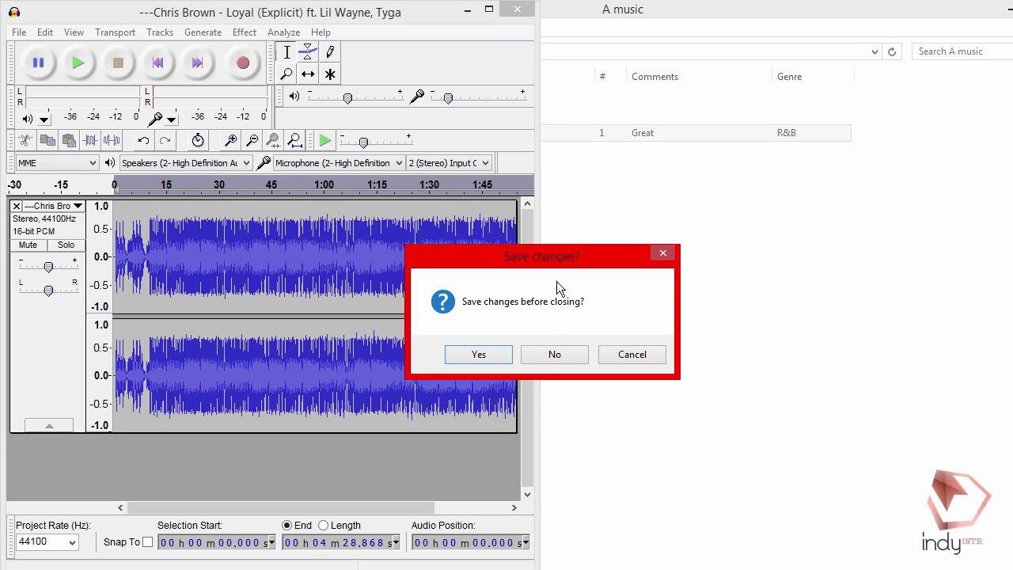
{"action": "left_click", "coordinate": [564, 354]}
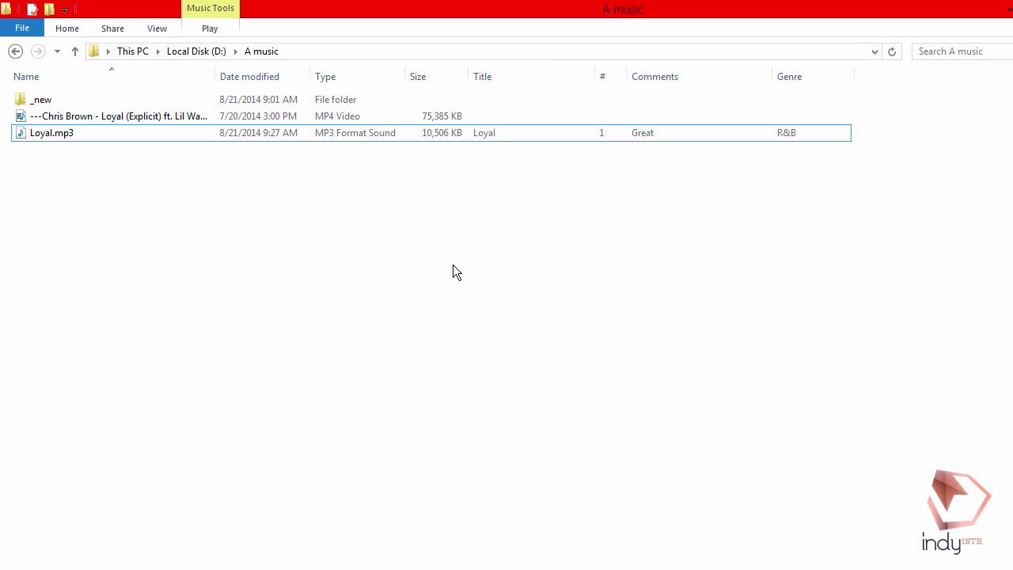
Change the A music folder's view from the details list to large thumbnail icons and clear the file selection
{"action": "scroll", "coordinate": [499, 292], "scroll_direction": "up", "scroll_amount": 3}
{"action": "scroll", "coordinate": [506, 291], "scroll_direction": "up", "scroll_amount": 3}
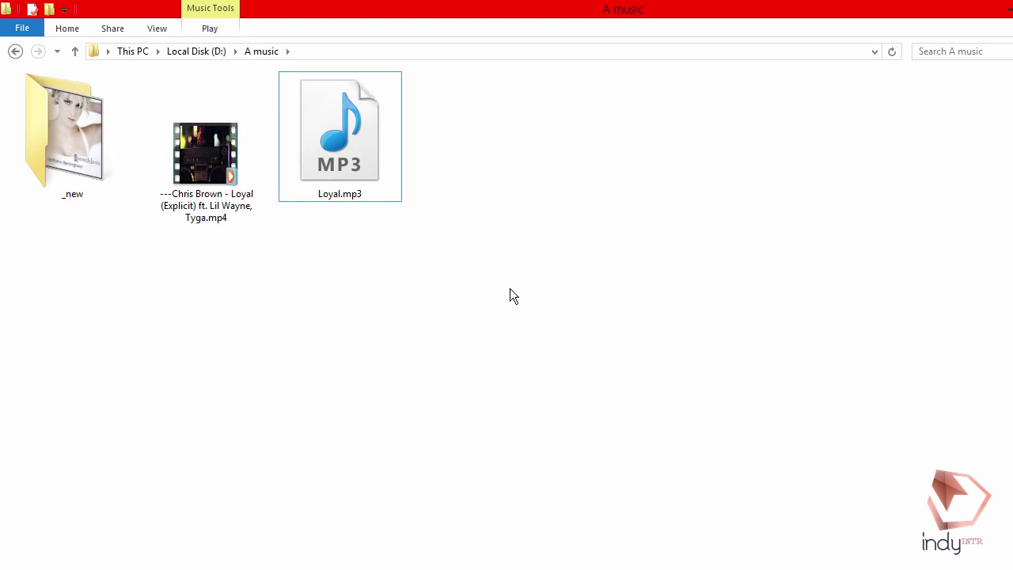
{"action": "left_click", "coordinate": [473, 287]}
{"action": "left_click_drag", "start_coordinate": [710, 376], "coordinate": [370, 210]}
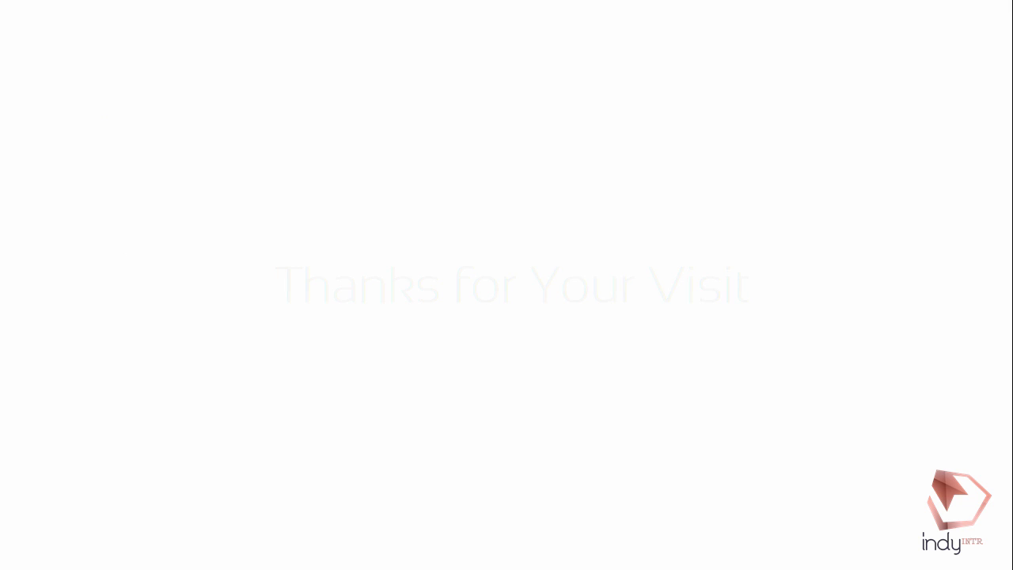